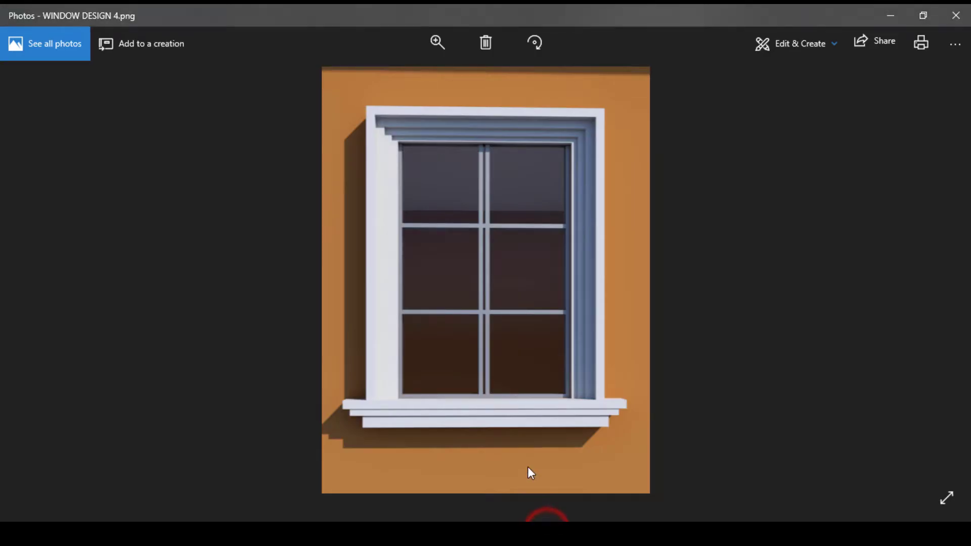
- Return to the previous image, check the default 3D view, then open the Level 1 floor plan
{"action": "key", "text": "Left"}
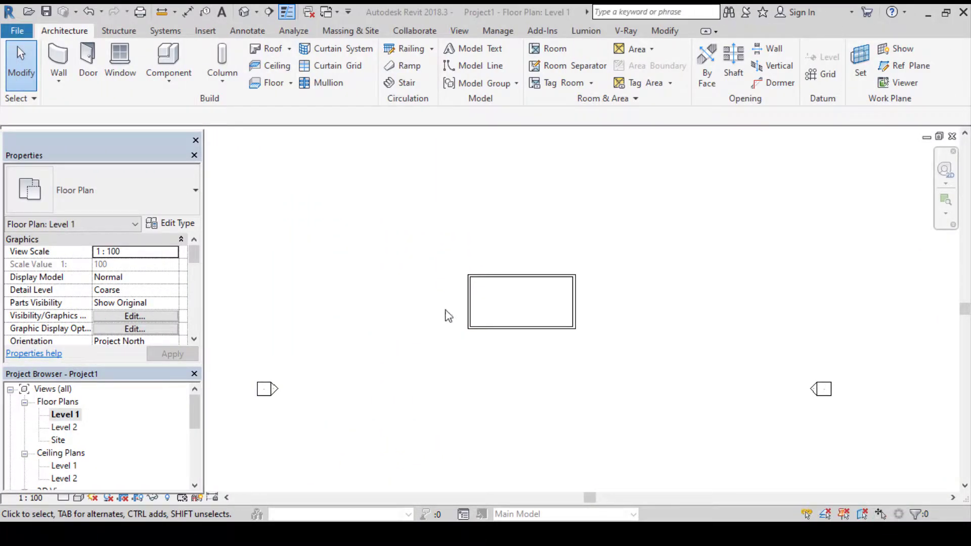
{"action": "left_click", "coordinate": [244, 12]}
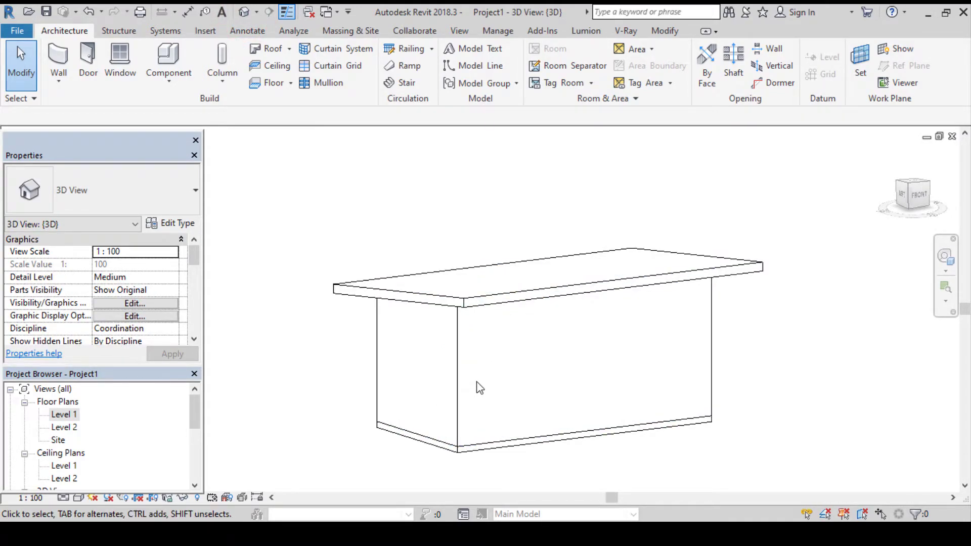
{"action": "double_click", "coordinate": [65, 414]}
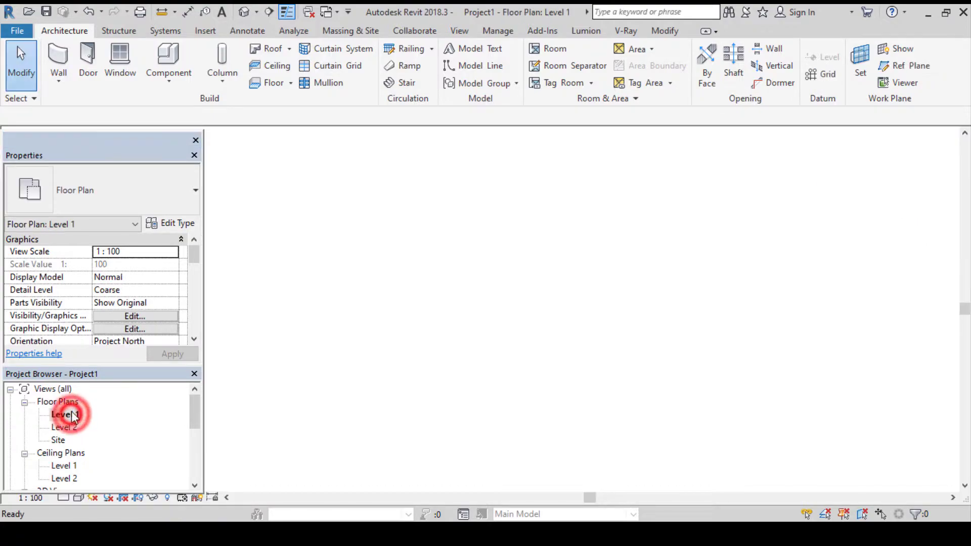
- Duplicate the Curtain Wall type as 'Curtain Wall 2' with Automatically Embed enabled
{"action": "left_click", "coordinate": [61, 57]}
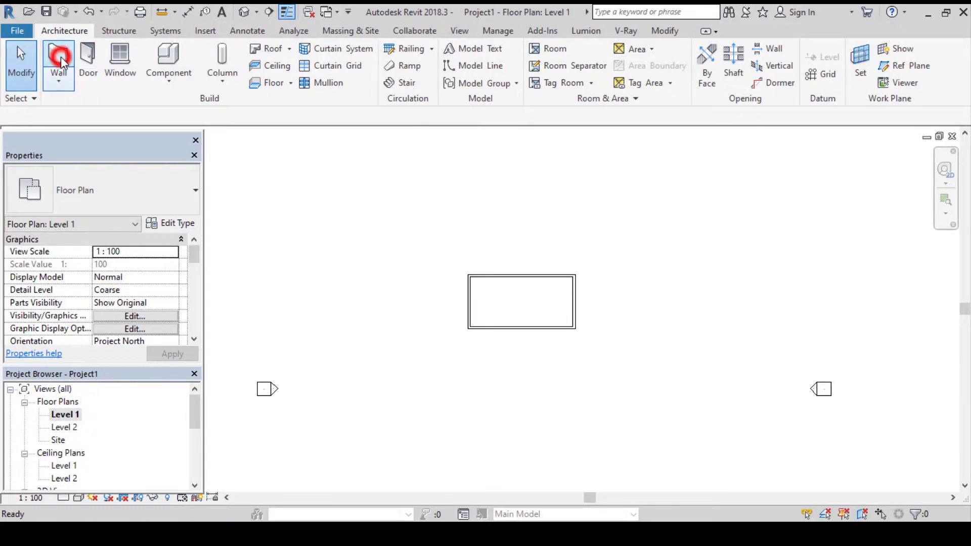
{"action": "left_click", "coordinate": [110, 191]}
{"action": "scroll", "coordinate": [81, 374], "scroll_direction": "down", "scroll_amount": 3}
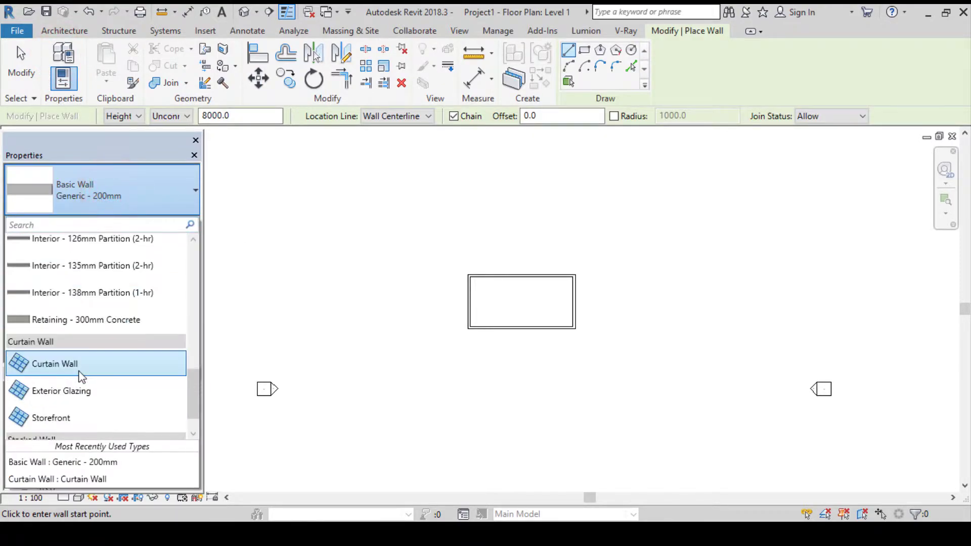
{"action": "left_click", "coordinate": [83, 371]}
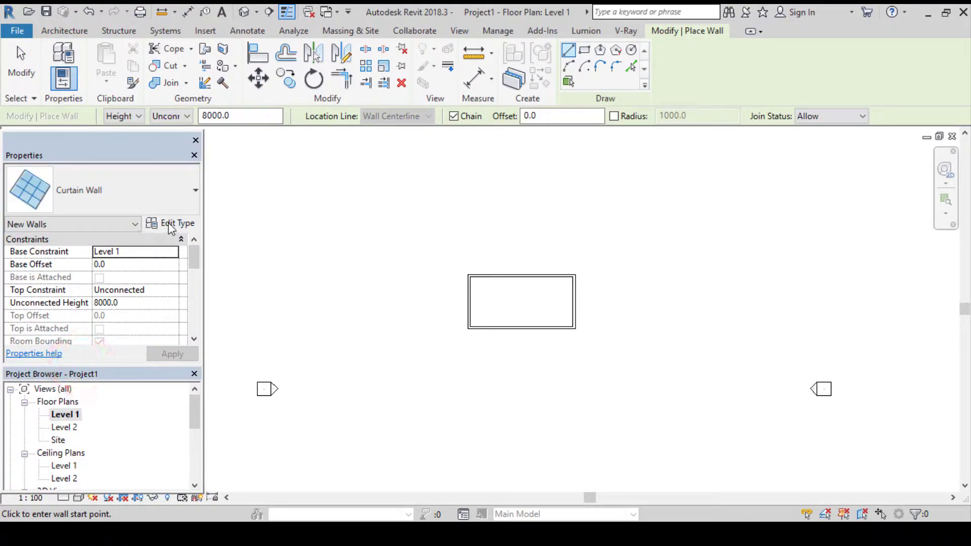
{"action": "left_click", "coordinate": [171, 224]}
{"action": "left_click", "coordinate": [610, 92]}
{"action": "left_click", "coordinate": [363, 279]}
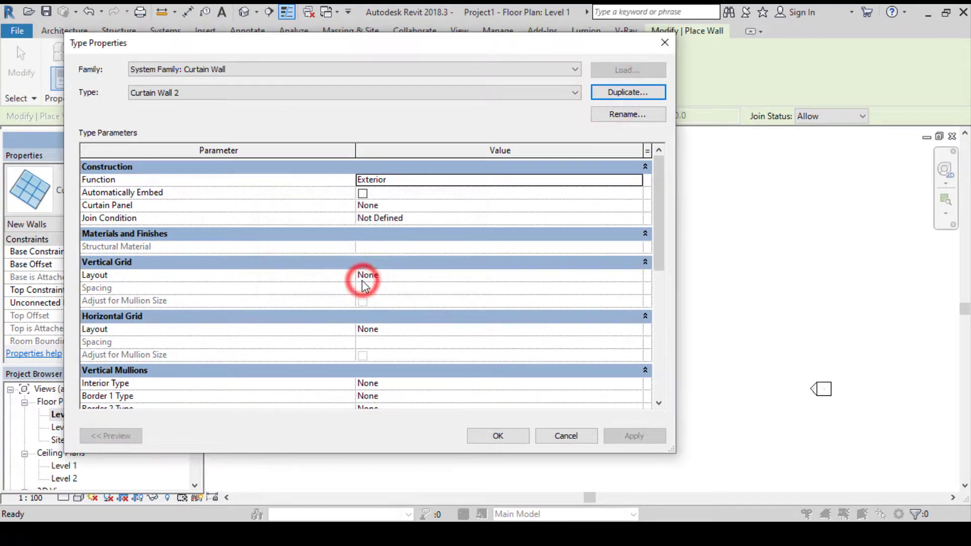
{"action": "left_click", "coordinate": [363, 194]}
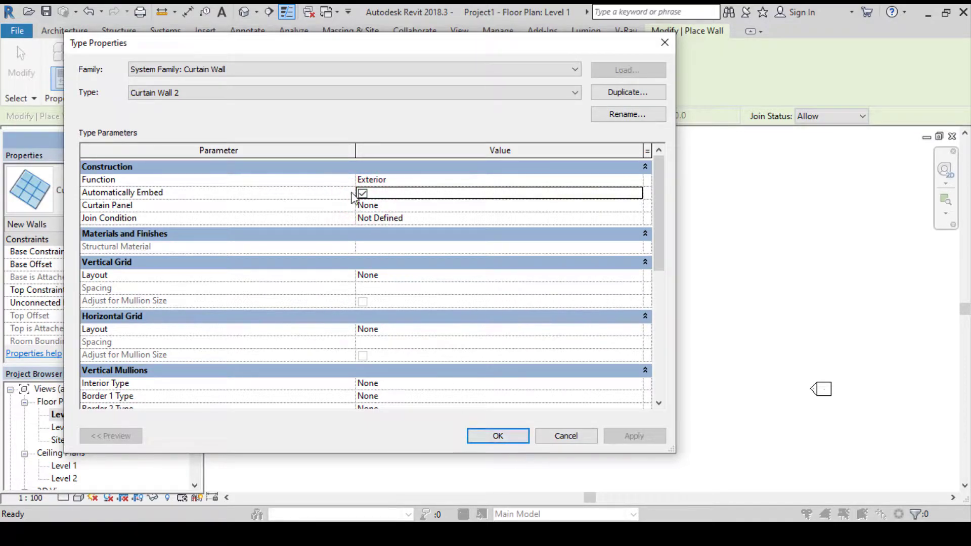
{"action": "left_click", "coordinate": [481, 436]}
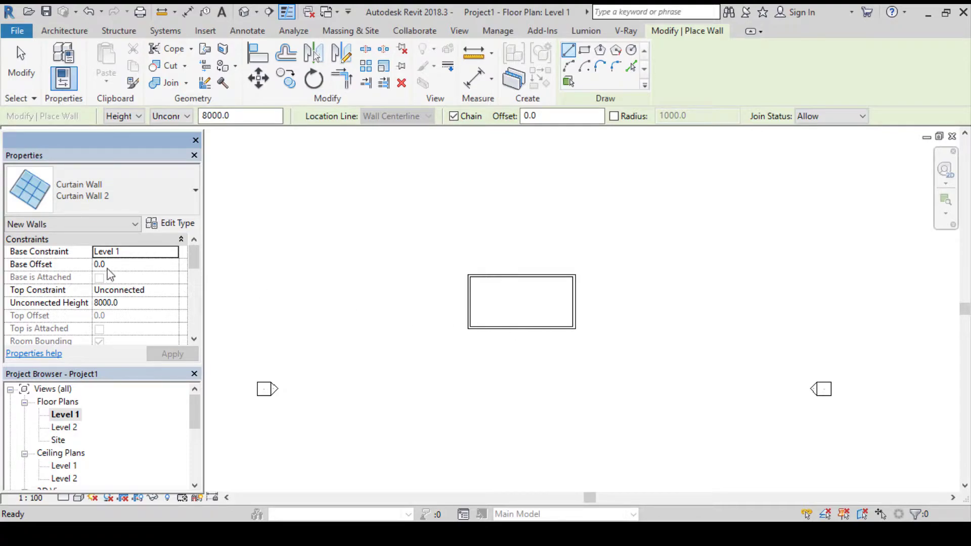
- Set the wall's Base Offset to 1200 and Unconnected Height to 2000
{"action": "left_click", "coordinate": [100, 266]}
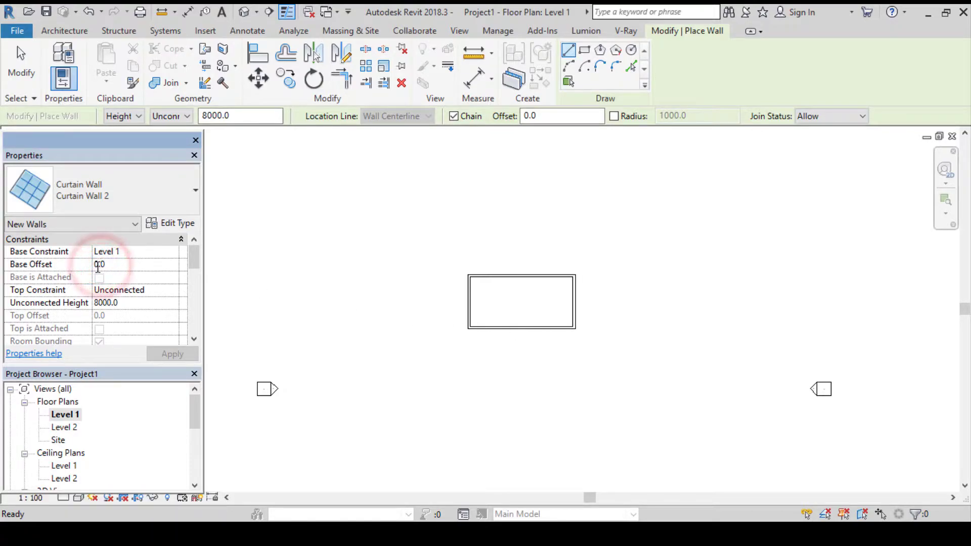
{"action": "left_click", "coordinate": [97, 266]}
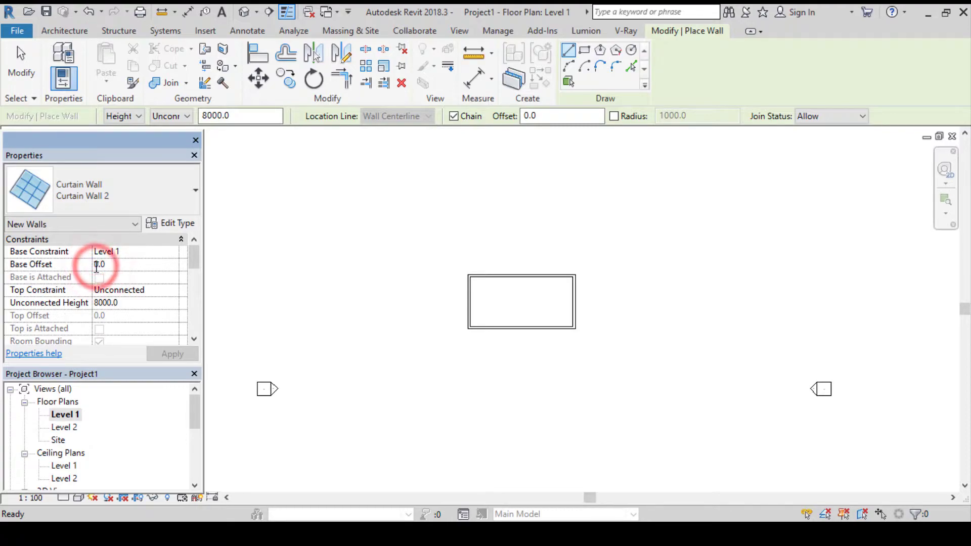
{"action": "type", "text": "120"}
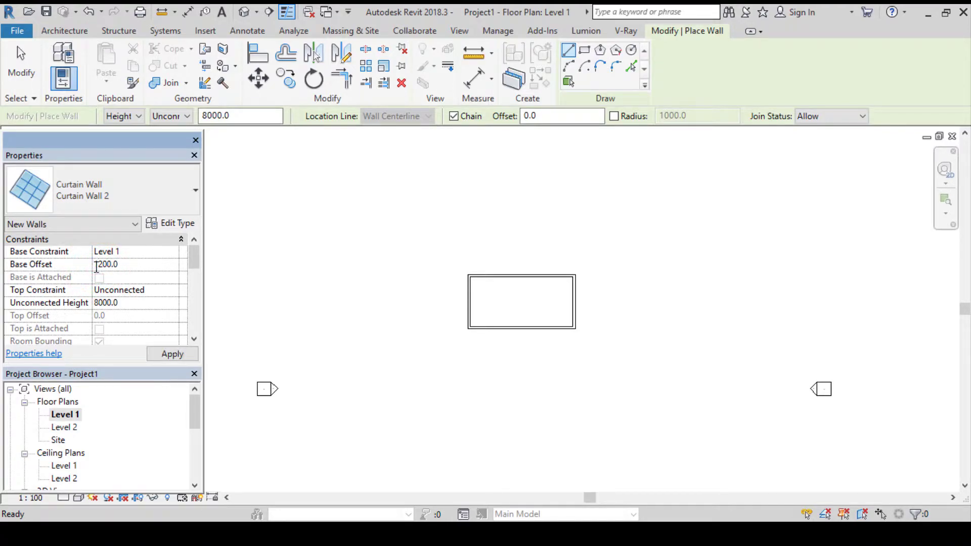
{"action": "left_click", "coordinate": [99, 303]}
{"action": "left_click", "coordinate": [98, 303]}
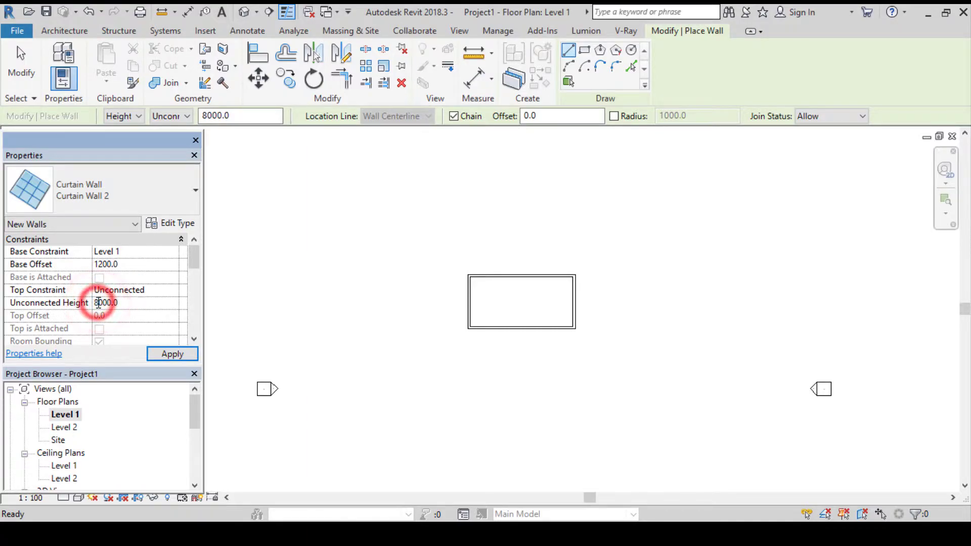
{"action": "key", "text": "BackSpace"}
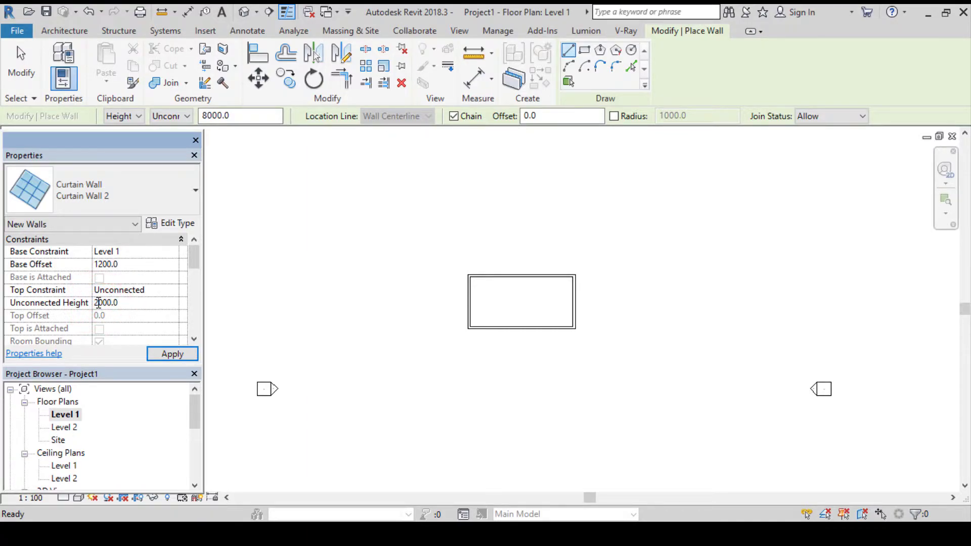
{"action": "type", "text": "2"}
{"action": "left_click", "coordinate": [157, 354]}
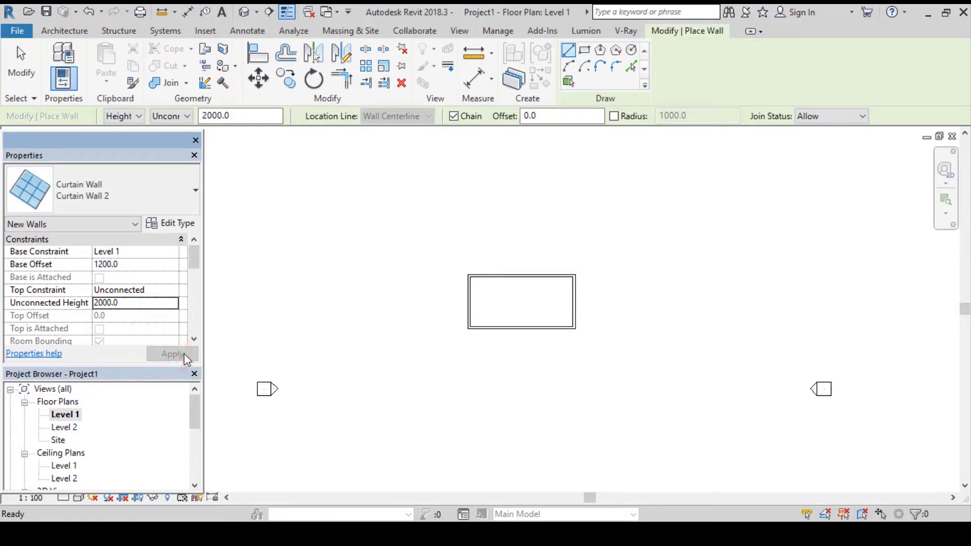
- Draw a 1200-long curtain wall along the bottom wall and view it in 3D
{"action": "scroll", "coordinate": [552, 329], "scroll_direction": "up", "scroll_amount": 6}
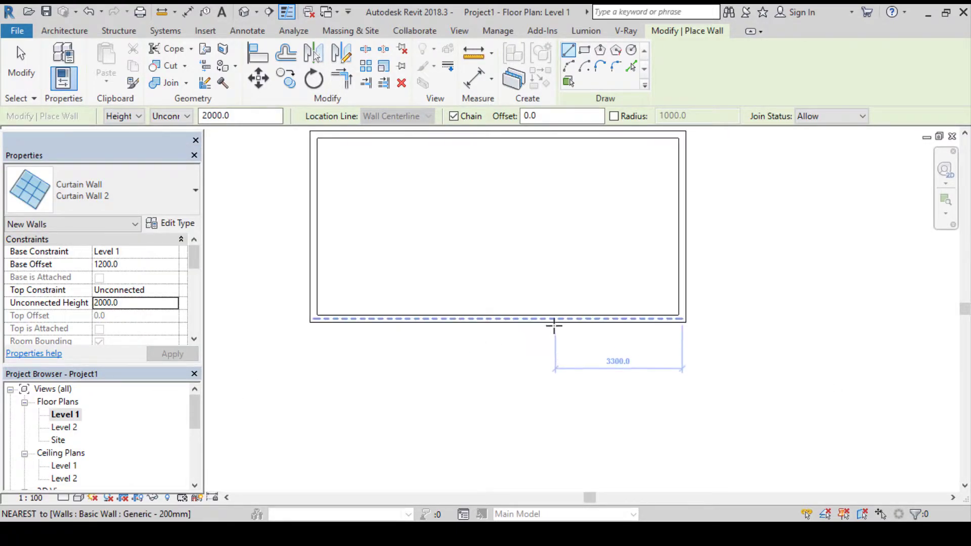
{"action": "left_click", "coordinate": [561, 318]}
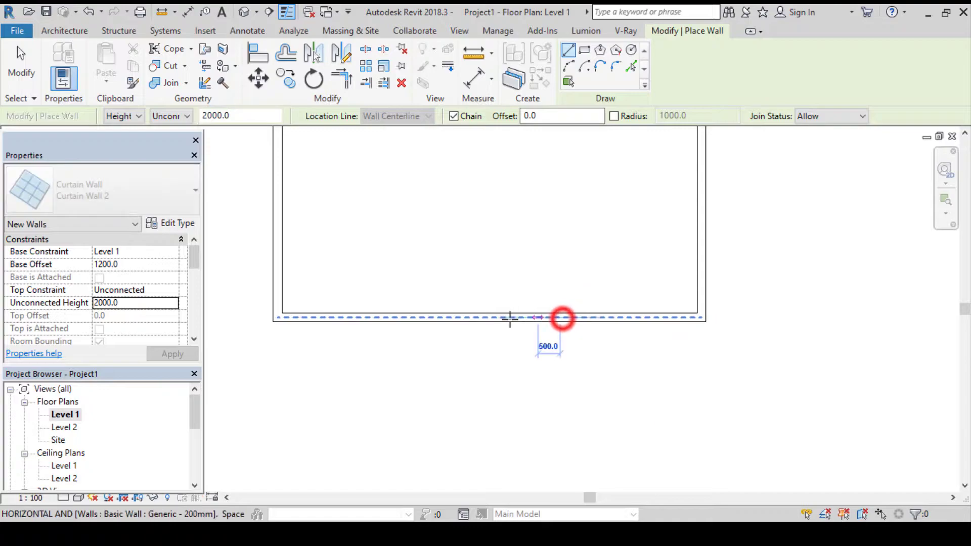
{"action": "type", "text": "1200"}
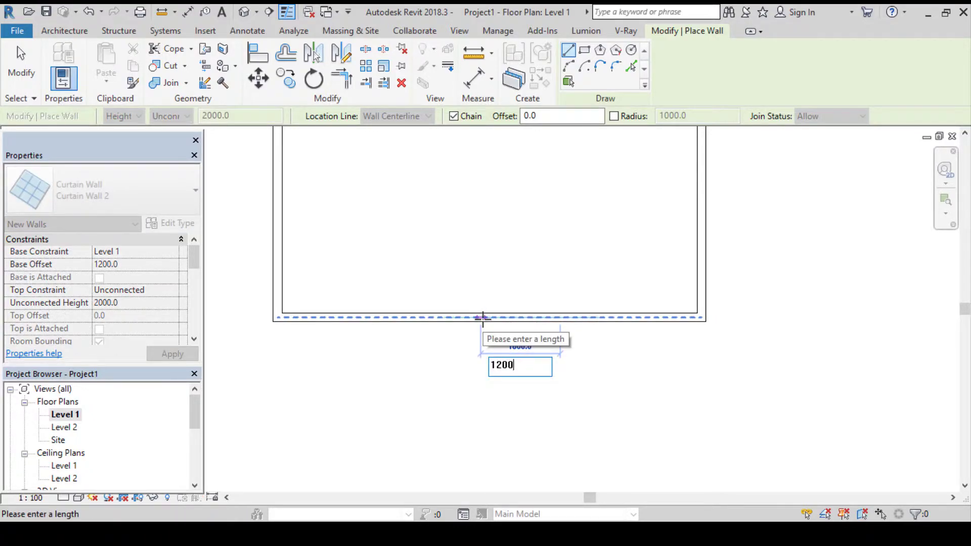
{"action": "key", "text": "Return"}
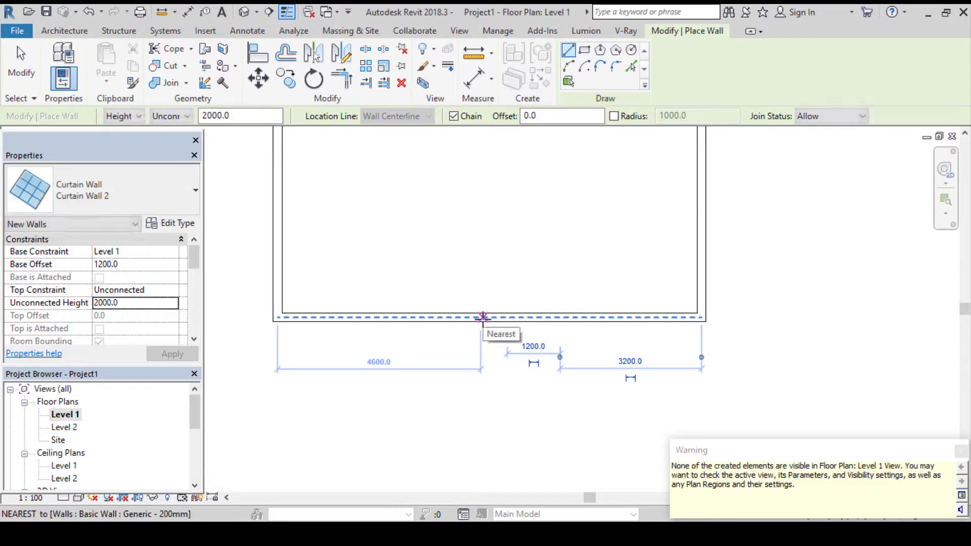
{"action": "key", "text": "Escape"}
{"action": "left_click", "coordinate": [243, 11]}
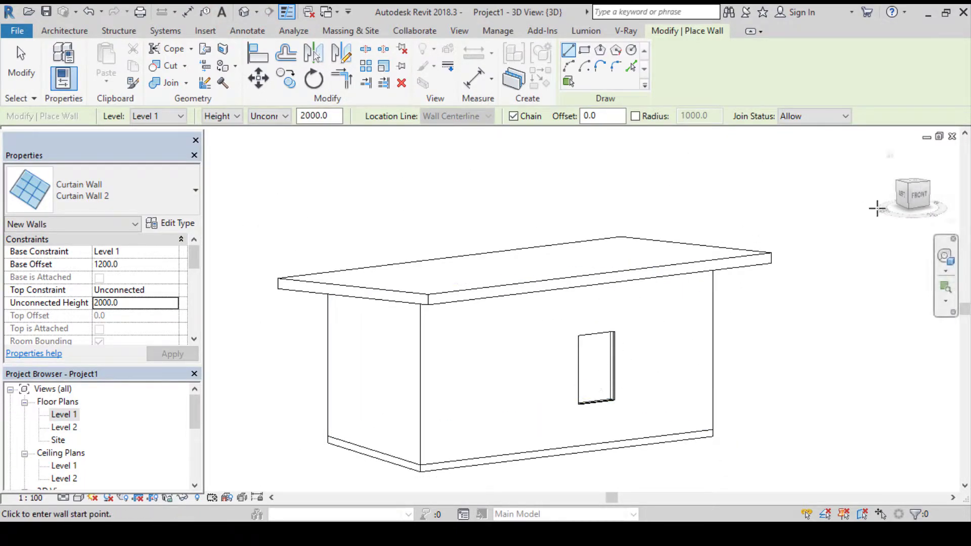
- Add two vertical curtain grid lines 40 apart at the curtain wall's midpoint
{"action": "left_click", "coordinate": [921, 194]}
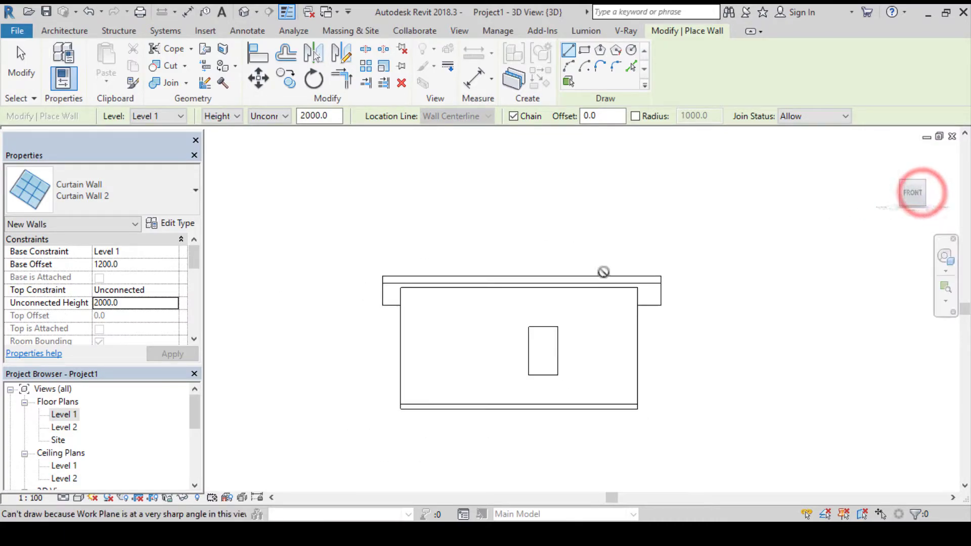
{"action": "scroll", "coordinate": [557, 353], "scroll_direction": "up", "scroll_amount": 2}
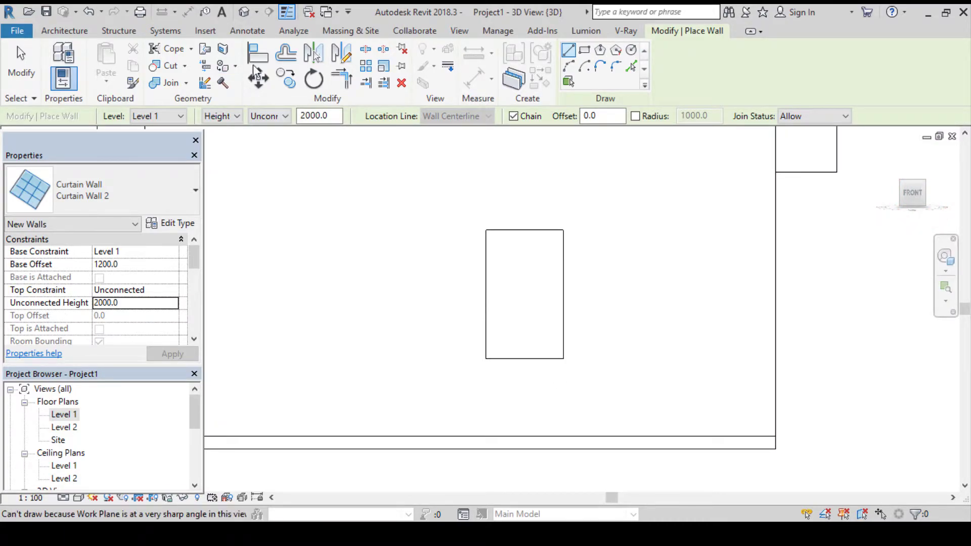
{"action": "left_click", "coordinate": [65, 30]}
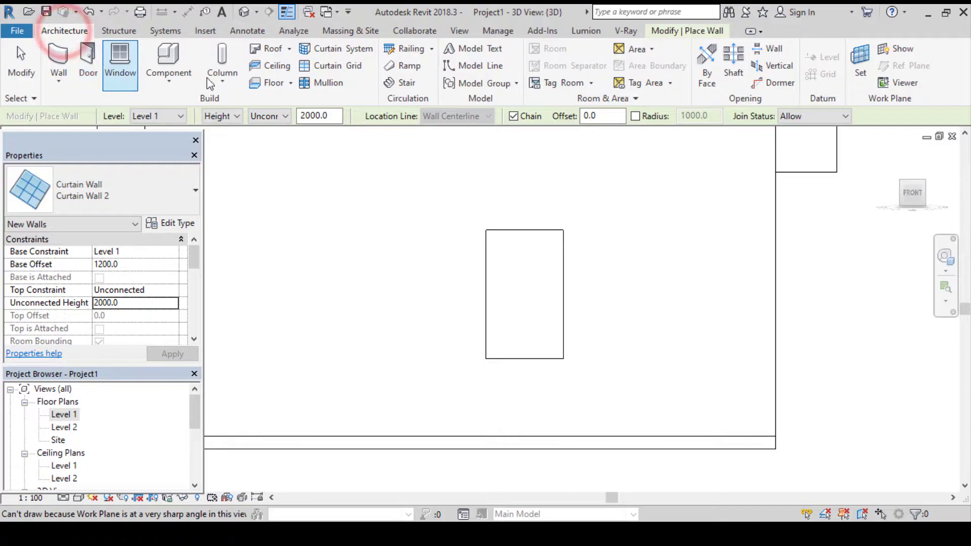
{"action": "left_click", "coordinate": [326, 66]}
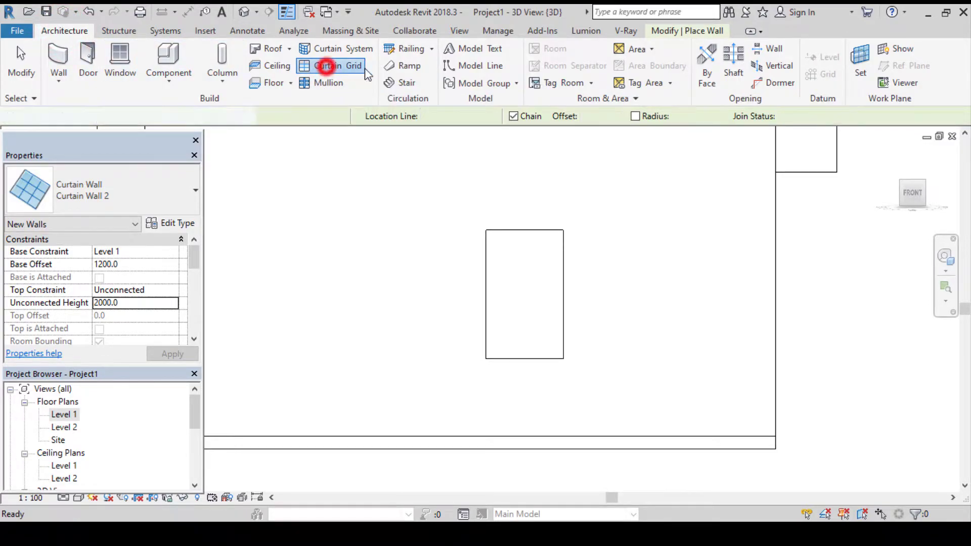
{"action": "scroll", "coordinate": [524, 354], "scroll_direction": "up", "scroll_amount": 1}
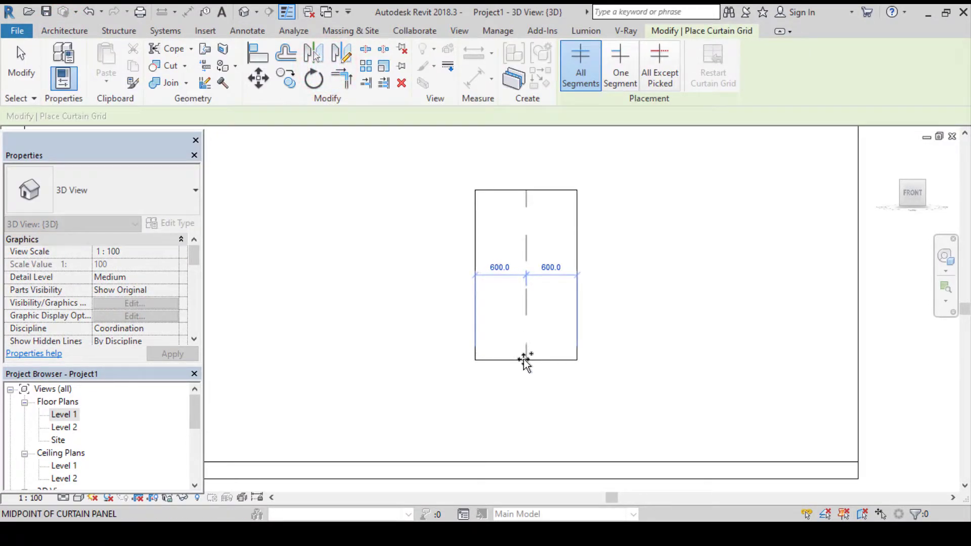
{"action": "scroll", "coordinate": [525, 361], "scroll_direction": "up", "scroll_amount": 1}
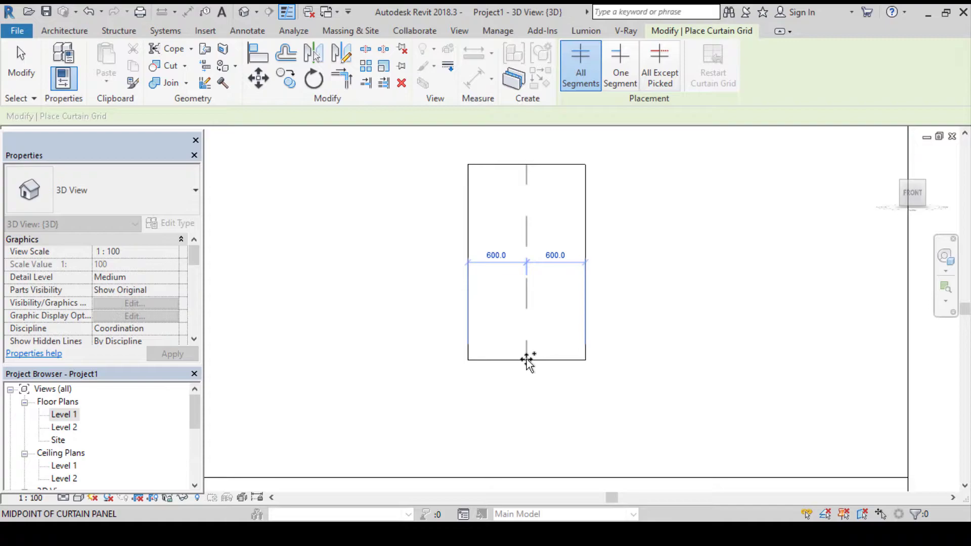
{"action": "left_click", "coordinate": [526, 359]}
{"action": "scroll", "coordinate": [523, 359], "scroll_direction": "up", "scroll_amount": 2}
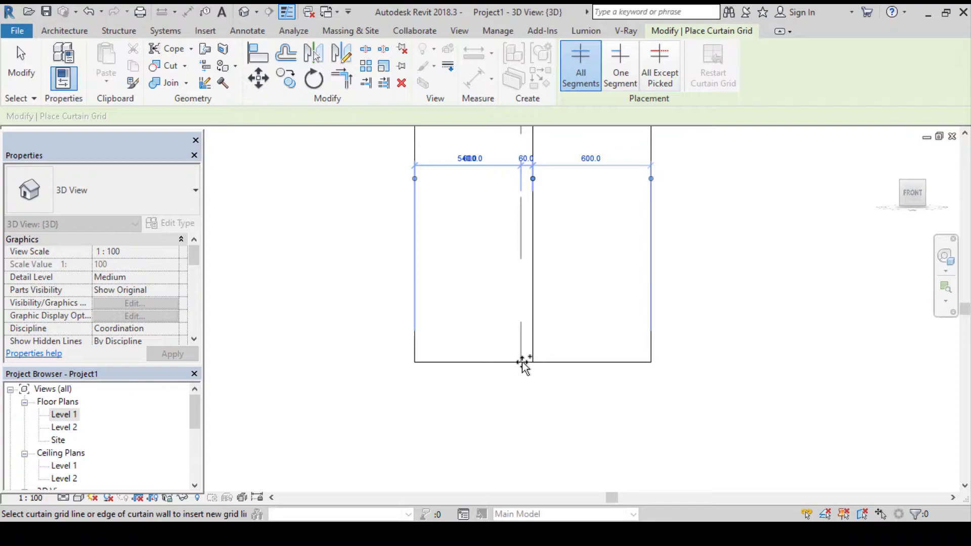
{"action": "left_click", "coordinate": [524, 361]}
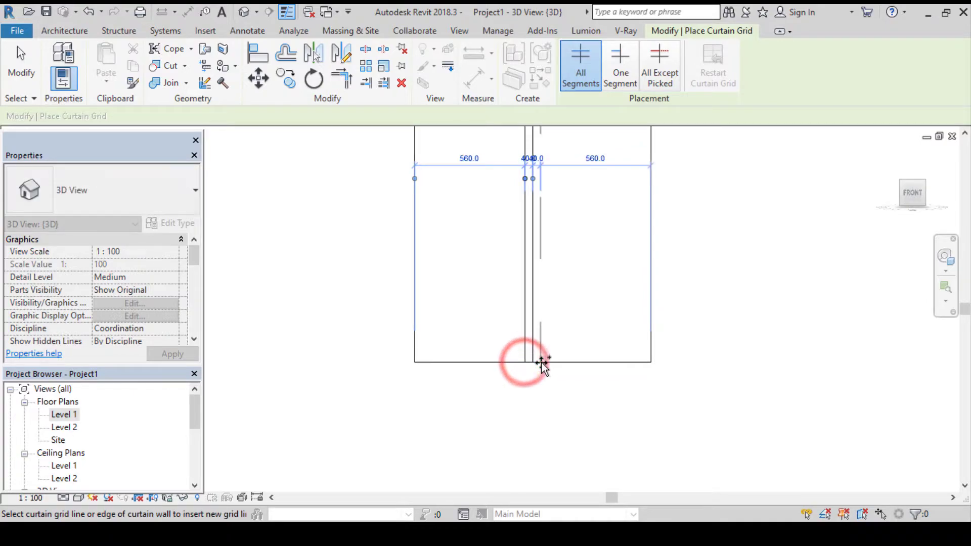
{"action": "scroll", "coordinate": [536, 389], "scroll_direction": "down", "scroll_amount": 2}
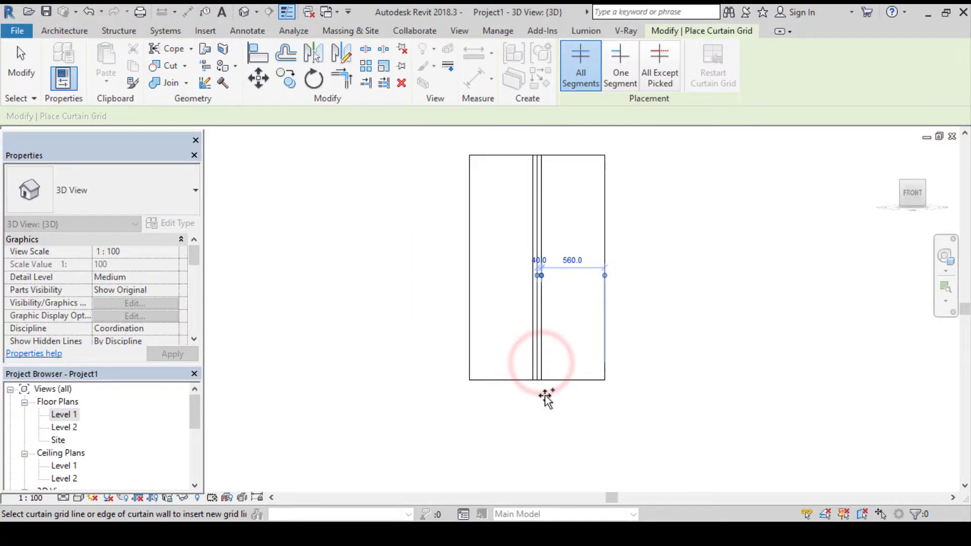
- Add two horizontal grid lines dividing the curtain wall into three 666.7-high rows
{"action": "left_click", "coordinate": [469, 227]}
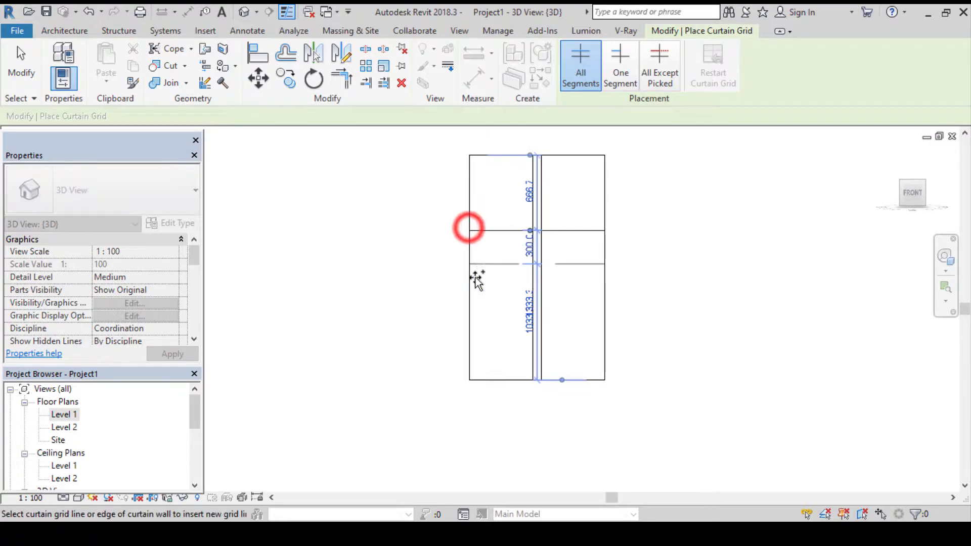
{"action": "left_click", "coordinate": [470, 316]}
{"action": "scroll", "coordinate": [564, 311], "scroll_direction": "up", "scroll_amount": 2}
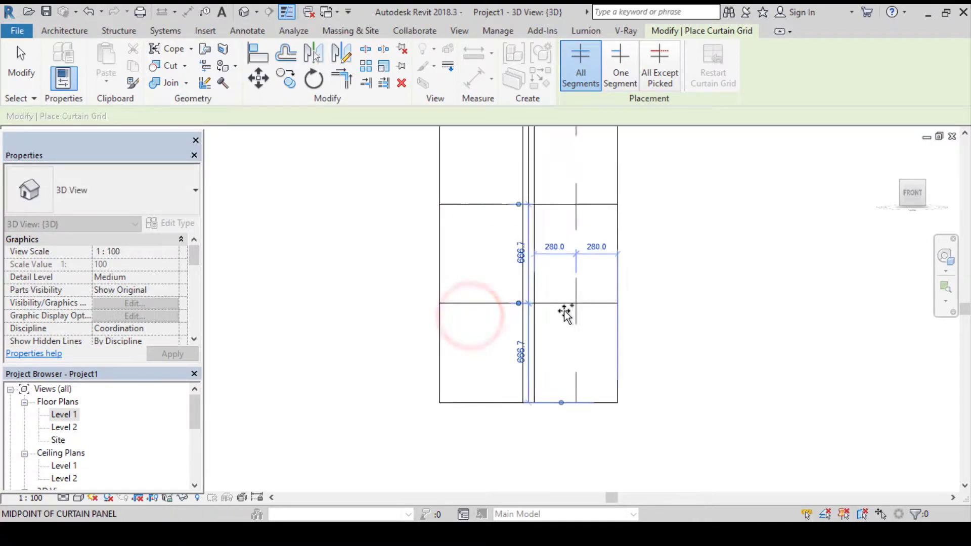
{"action": "key", "text": "Escape"}
{"action": "left_click", "coordinate": [508, 341]}
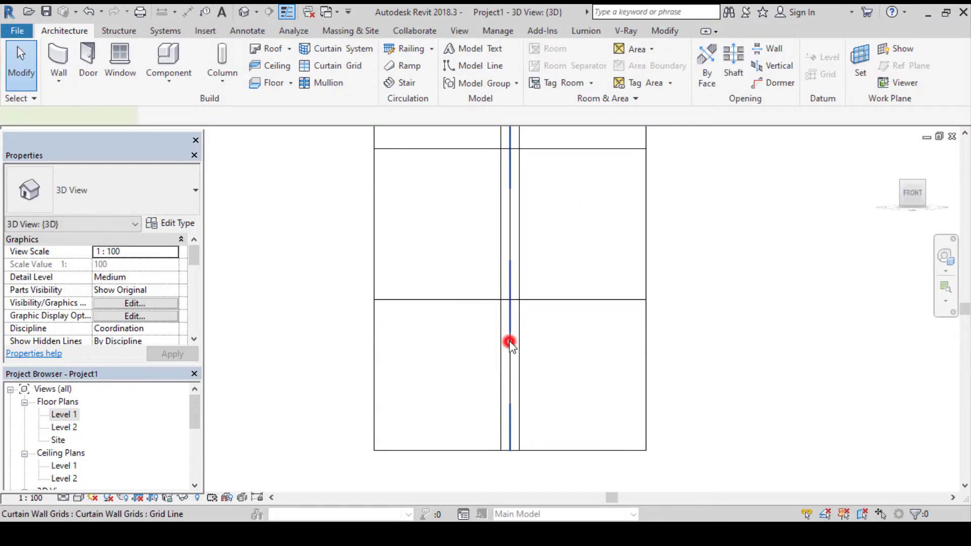
{"action": "key", "text": "Escape"}
{"action": "scroll", "coordinate": [507, 340], "scroll_direction": "down", "scroll_amount": 3}
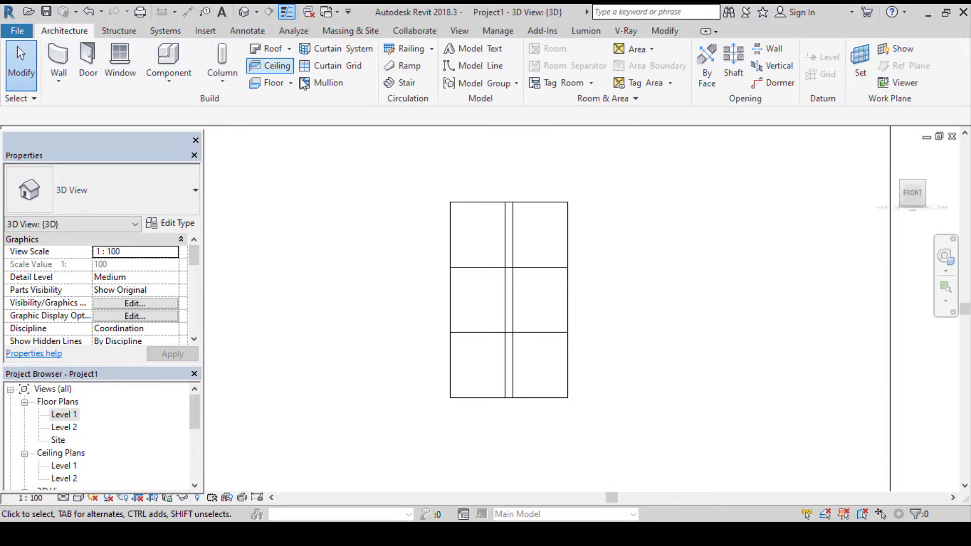
- Place 50mm x 150mm rectangular mullions on all curtain grid lines
{"action": "left_click", "coordinate": [319, 84]}
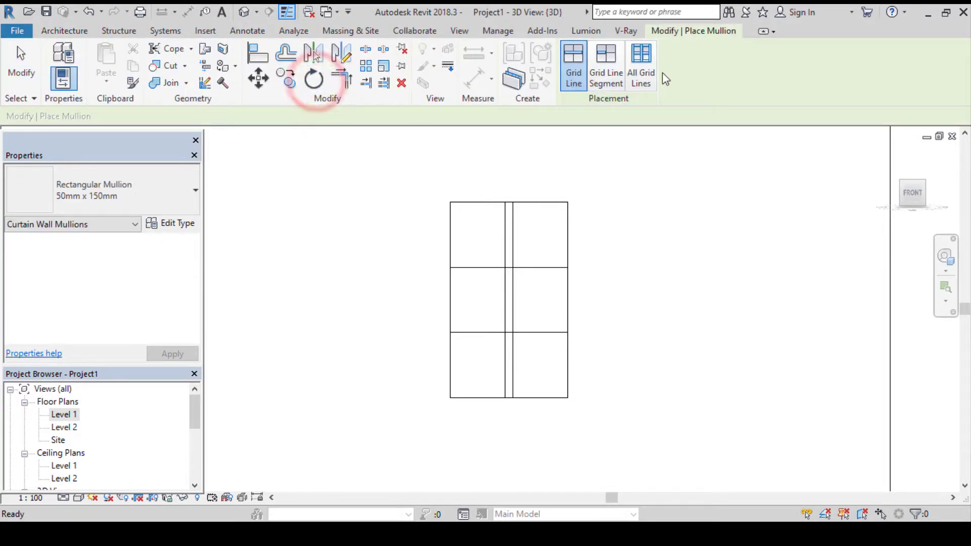
{"action": "left_click", "coordinate": [636, 74]}
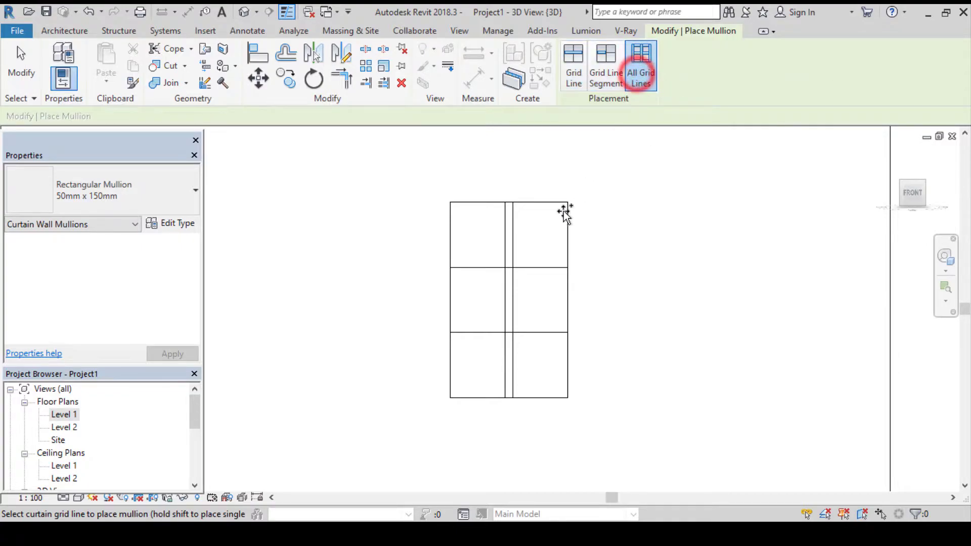
{"action": "left_click", "coordinate": [506, 276]}
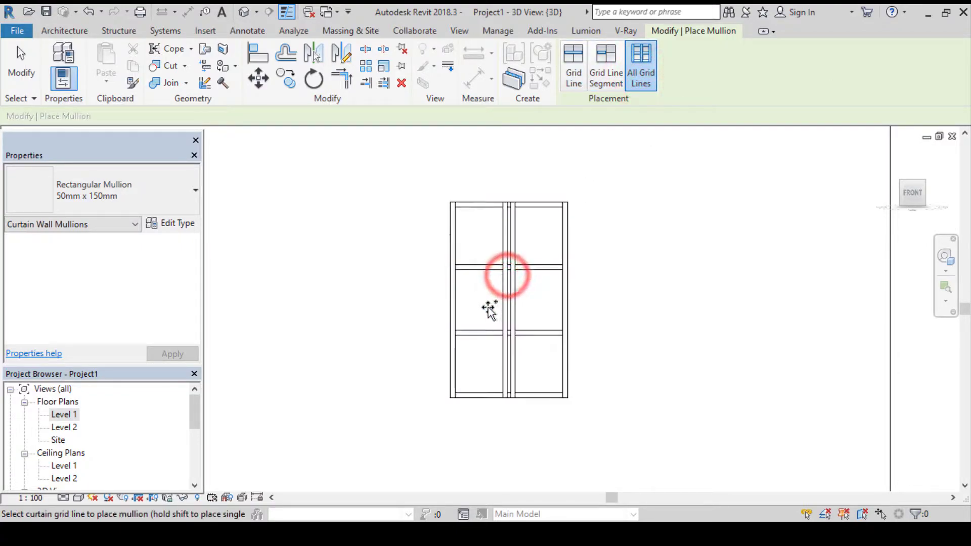
{"action": "scroll", "coordinate": [515, 249], "scroll_direction": "up", "scroll_amount": 3}
{"action": "key", "text": "Escape"}
{"action": "key", "text": "Escape"}
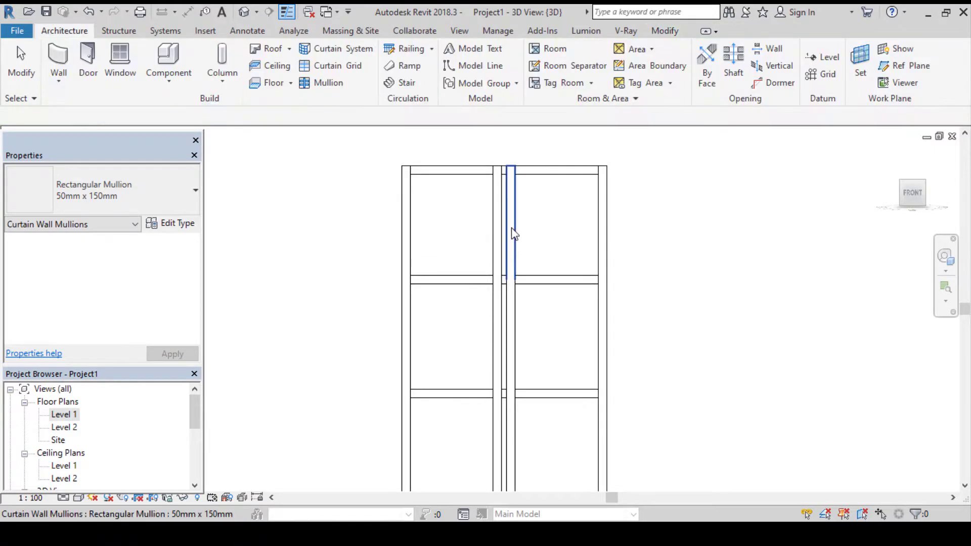
{"action": "scroll", "coordinate": [519, 175], "scroll_direction": "up", "scroll_amount": 2}
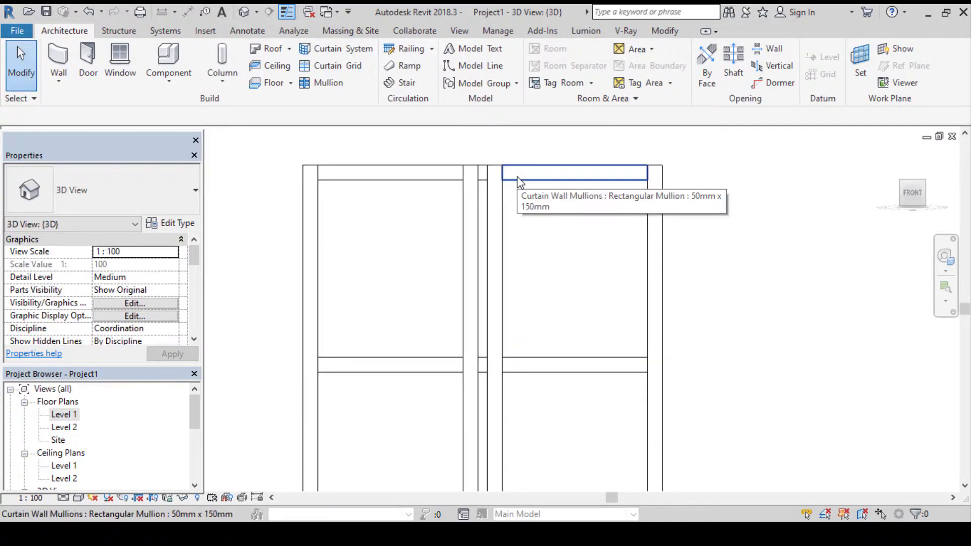
- Toggle the joins of the top and bottom mullions so they run continuous
{"action": "left_click", "coordinate": [519, 177]}
{"action": "left_click", "coordinate": [524, 167]}
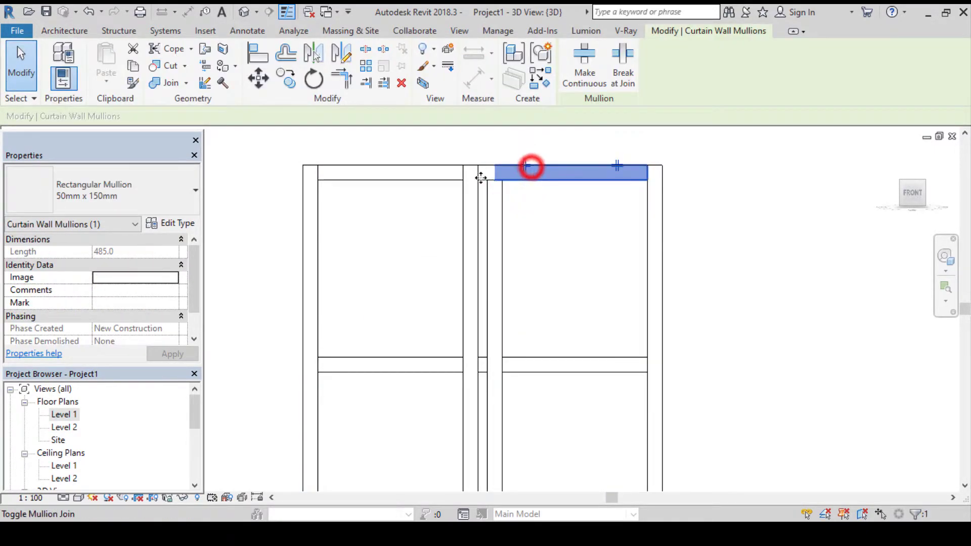
{"action": "key", "text": "Escape"}
{"action": "left_click", "coordinate": [438, 173]}
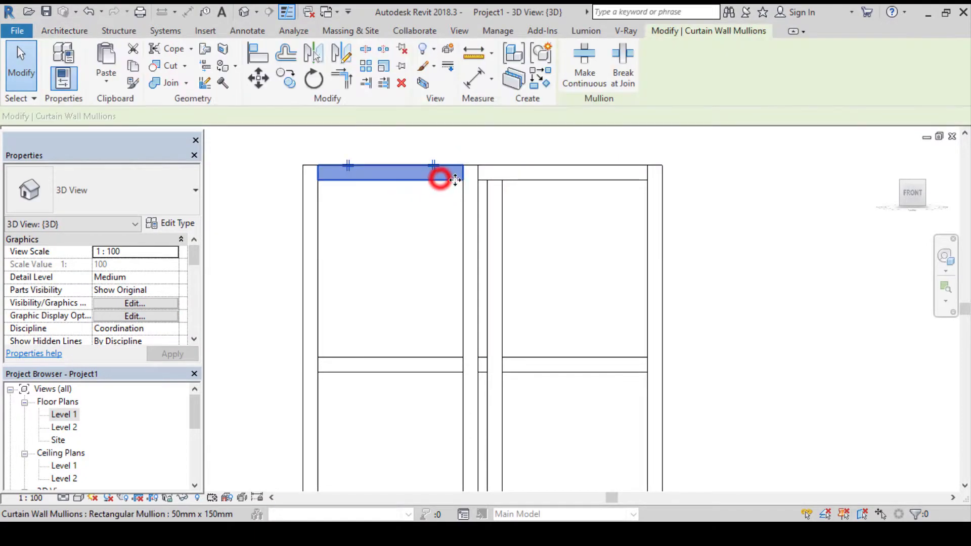
{"action": "left_click", "coordinate": [435, 167]}
{"action": "scroll", "coordinate": [440, 162], "scroll_direction": "down", "scroll_amount": 4}
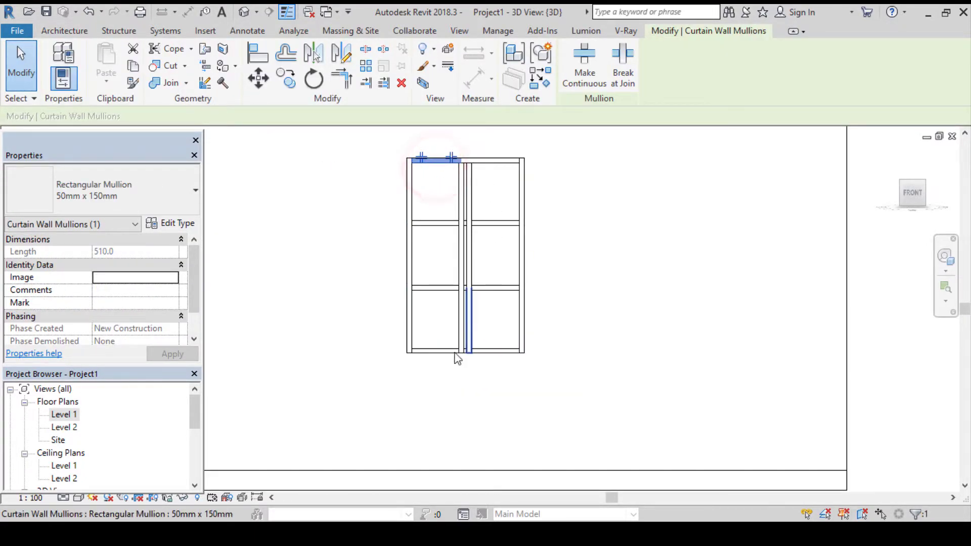
{"action": "scroll", "coordinate": [445, 351], "scroll_direction": "up", "scroll_amount": 3}
{"action": "left_click", "coordinate": [431, 348]}
{"action": "left_click", "coordinate": [447, 353]}
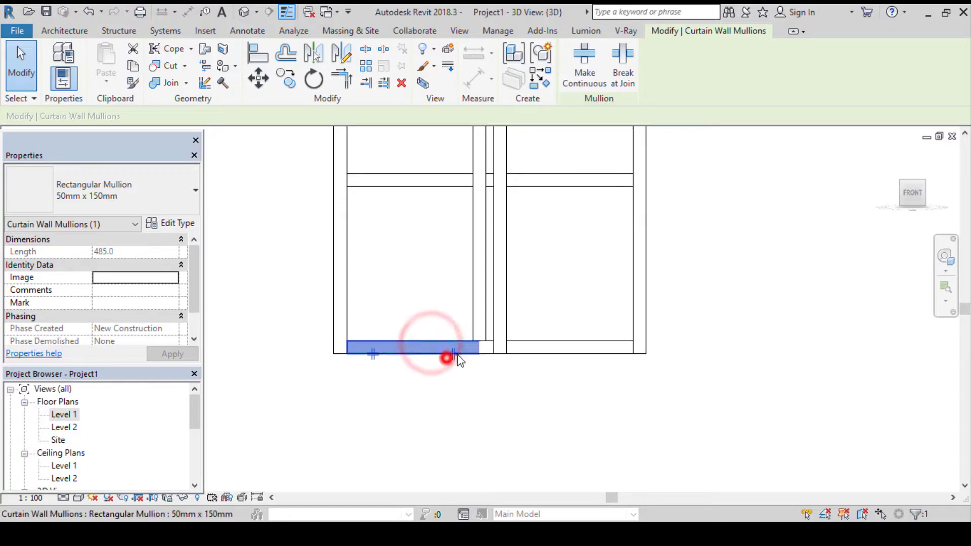
{"action": "left_click", "coordinate": [518, 345]}
{"action": "left_click", "coordinate": [531, 354]}
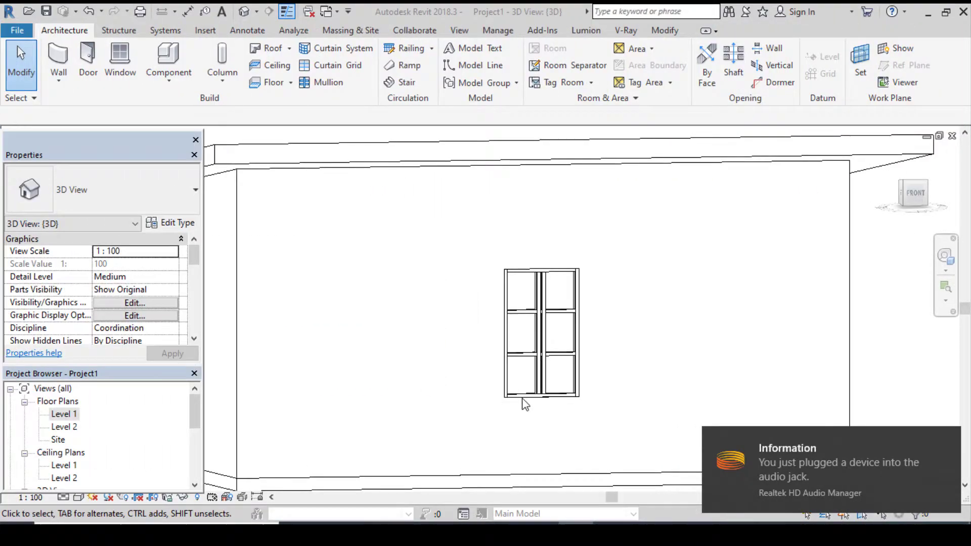
{"action": "scroll", "coordinate": [521, 402], "scroll_direction": "up", "scroll_amount": 2}
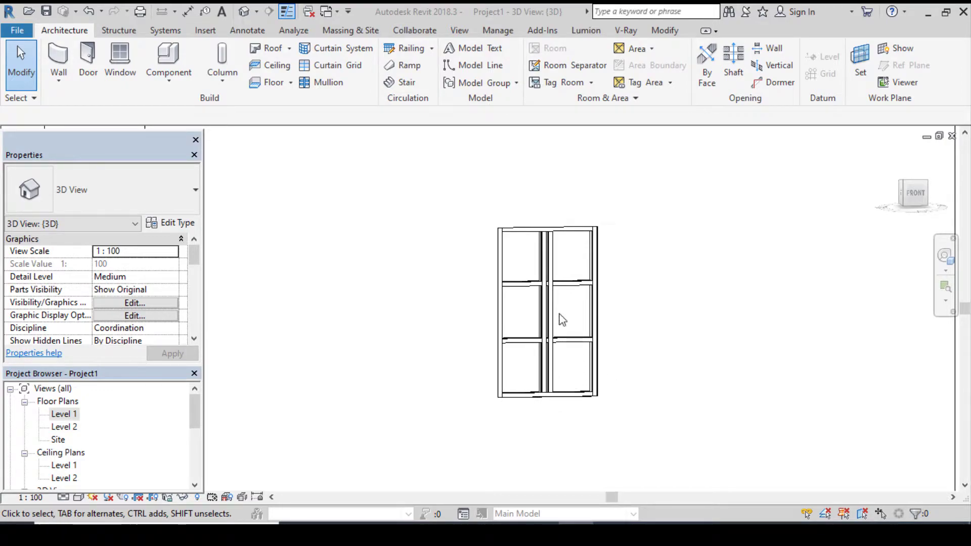
- Create a Casework in-place model named 'window'
{"action": "left_click", "coordinate": [185, 82]}
{"action": "left_click", "coordinate": [198, 140]}
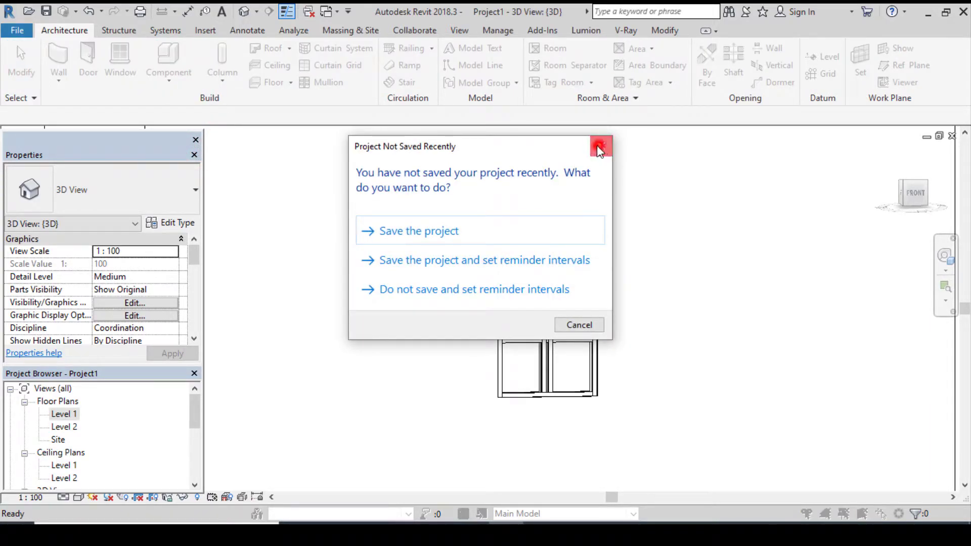
{"action": "left_click", "coordinate": [598, 146]}
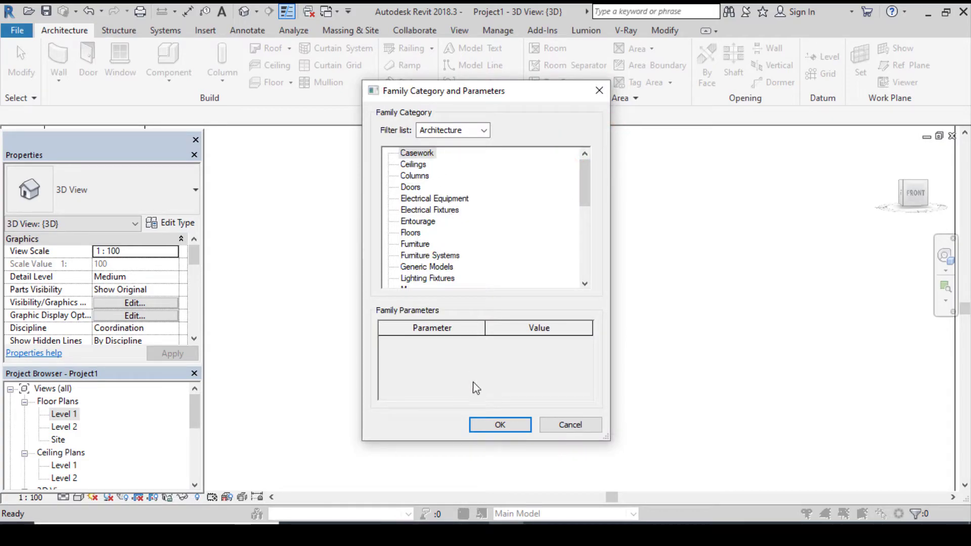
{"action": "left_click", "coordinate": [485, 424]}
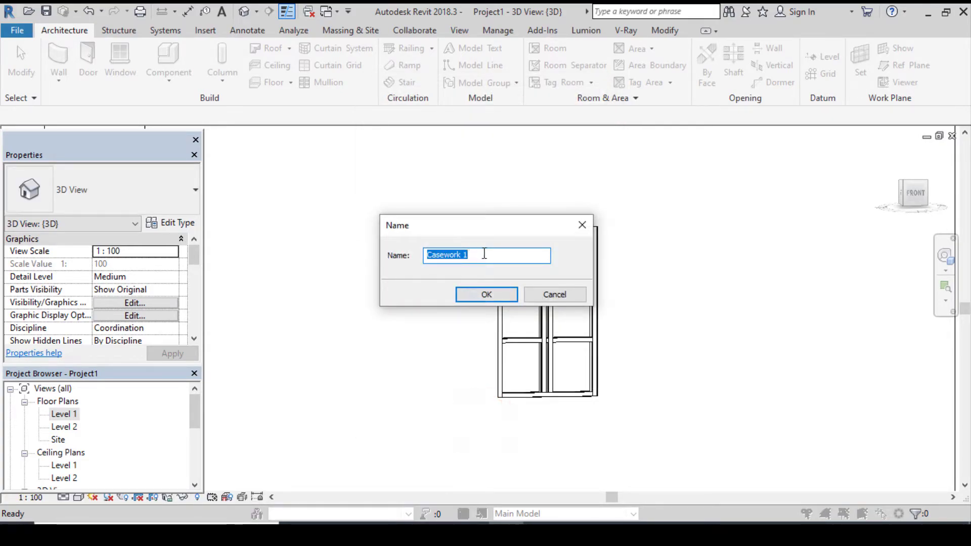
{"action": "type", "text": "window"}
{"action": "left_click", "coordinate": [464, 293]}
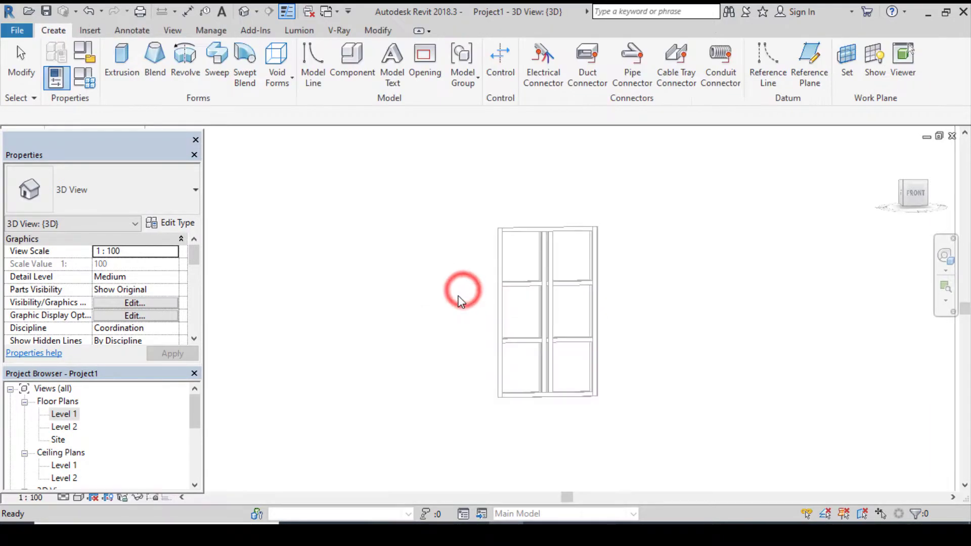
- Start an extrusion and create a new material in the Material Browser
{"action": "left_click", "coordinate": [122, 61]}
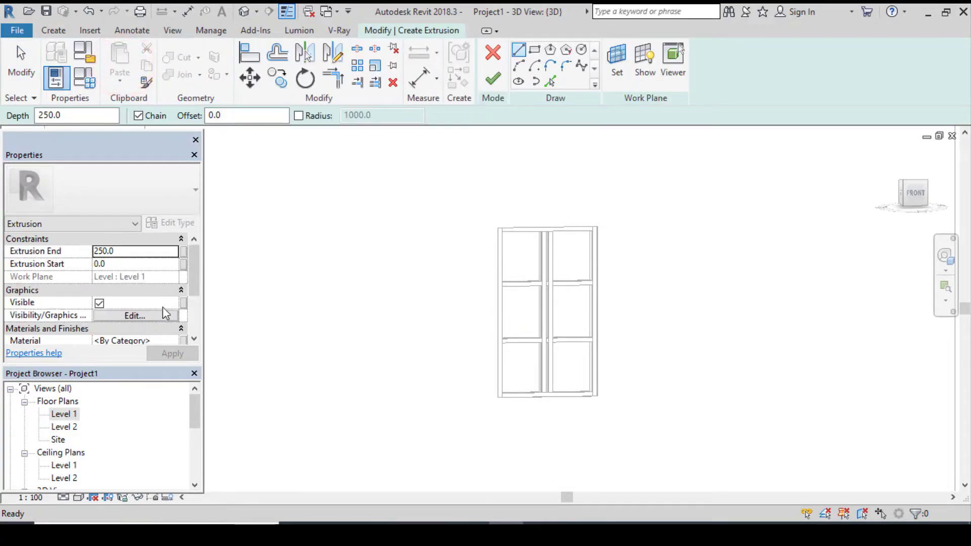
{"action": "scroll", "coordinate": [81, 322], "scroll_direction": "down", "scroll_amount": 3}
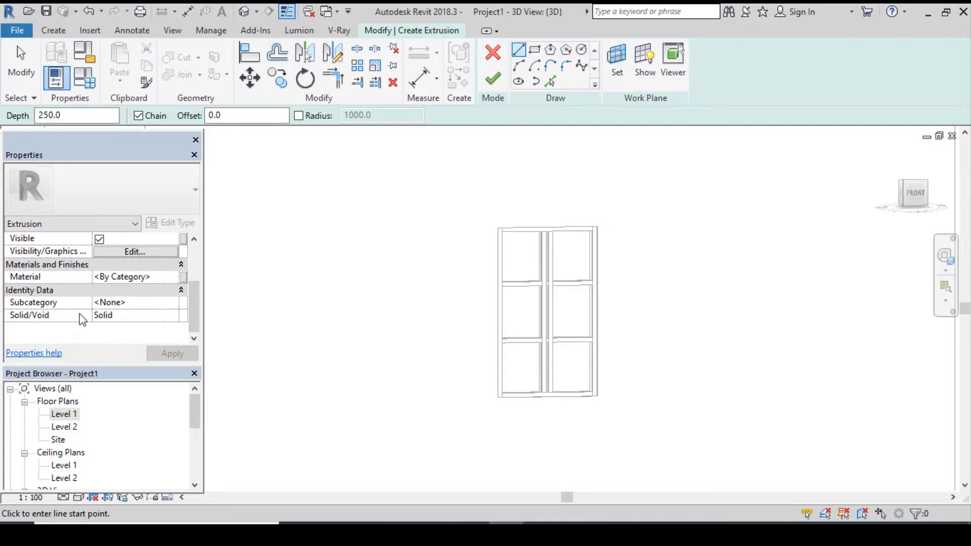
{"action": "left_click", "coordinate": [168, 278]}
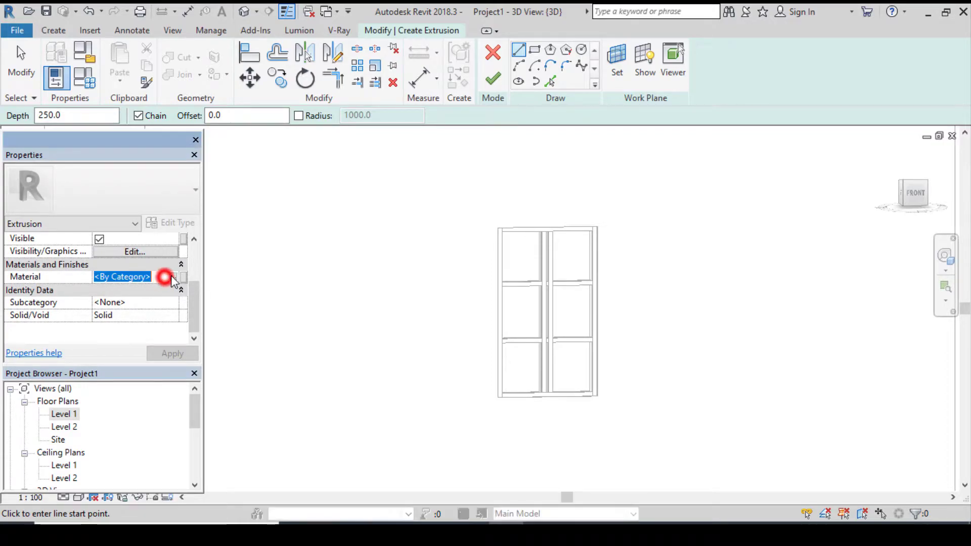
{"action": "left_click", "coordinate": [173, 277]}
{"action": "scroll", "coordinate": [168, 406], "scroll_direction": "down", "scroll_amount": 1}
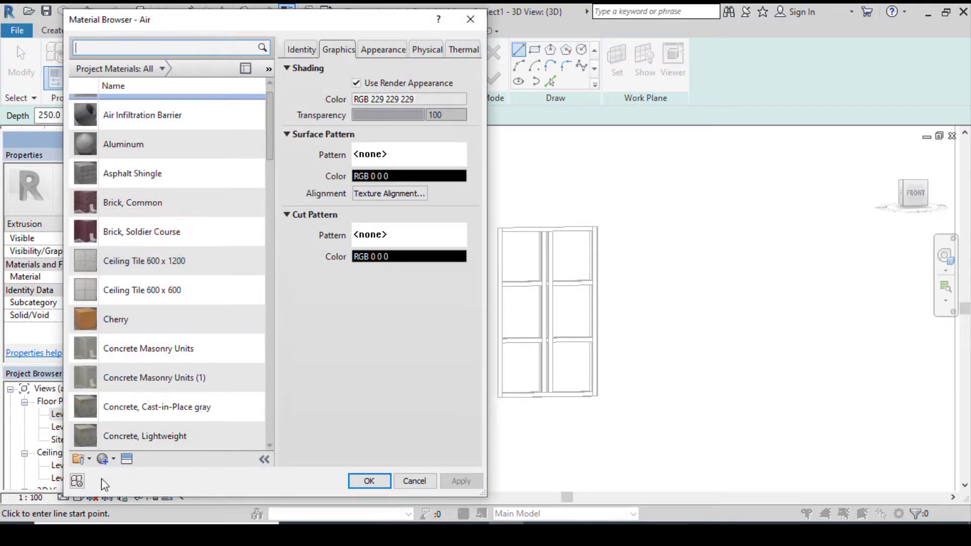
{"action": "left_click", "coordinate": [107, 460]}
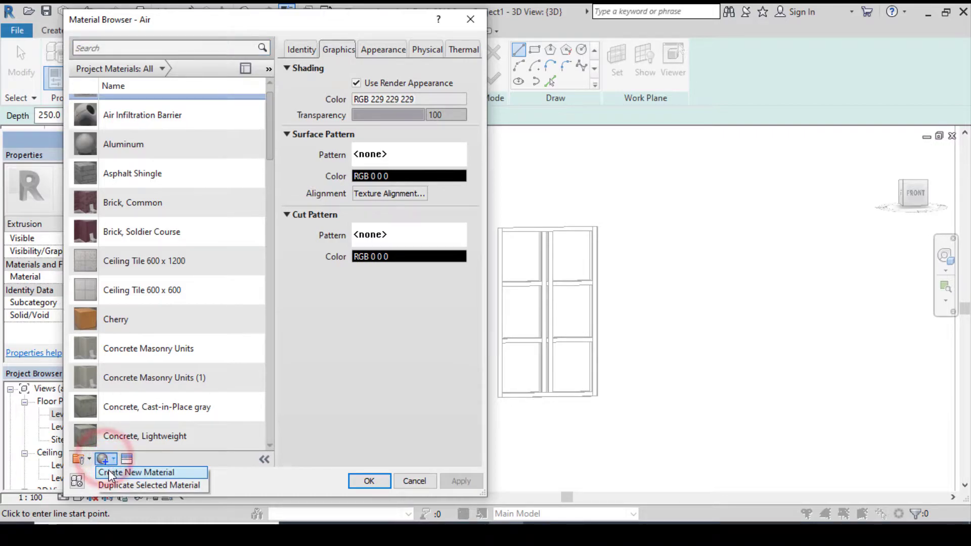
{"action": "left_click", "coordinate": [112, 471]}
- Rename the new material to 'window' and assign it to the extrusion
{"action": "right_click", "coordinate": [187, 262]}
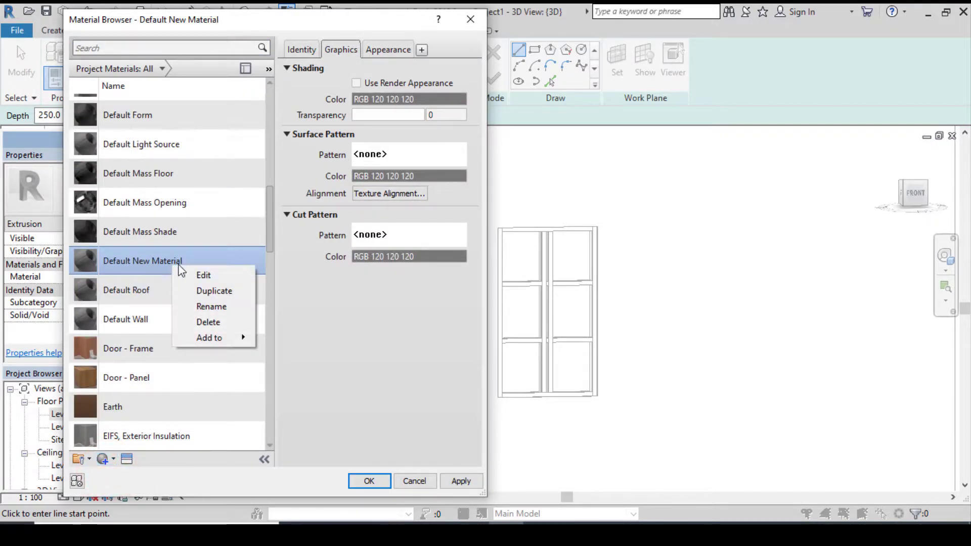
{"action": "left_click", "coordinate": [205, 309]}
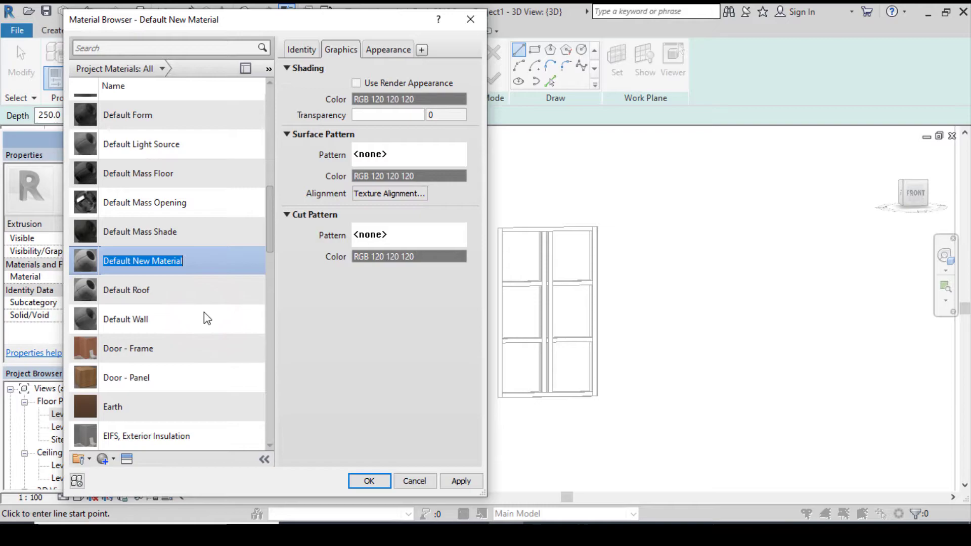
{"action": "type", "text": "window"}
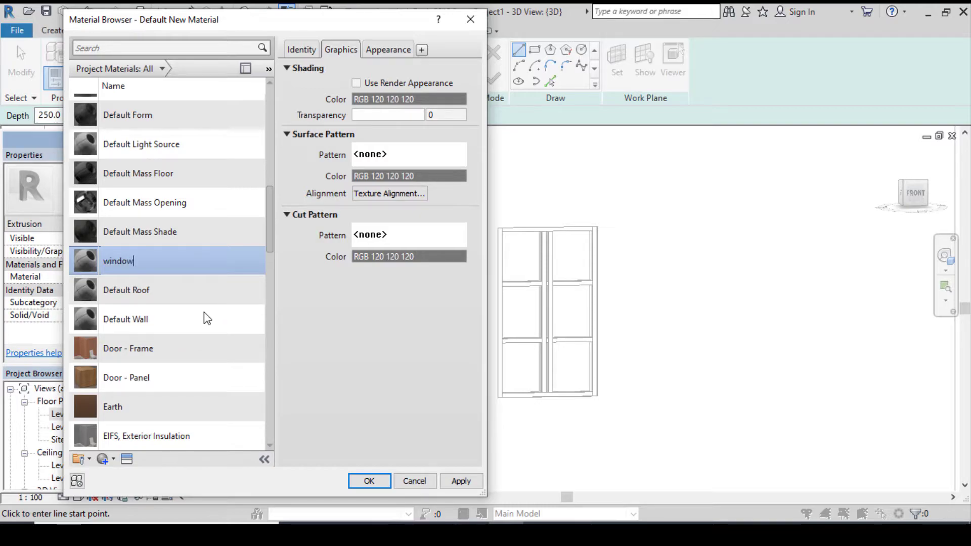
{"action": "left_click", "coordinate": [458, 482]}
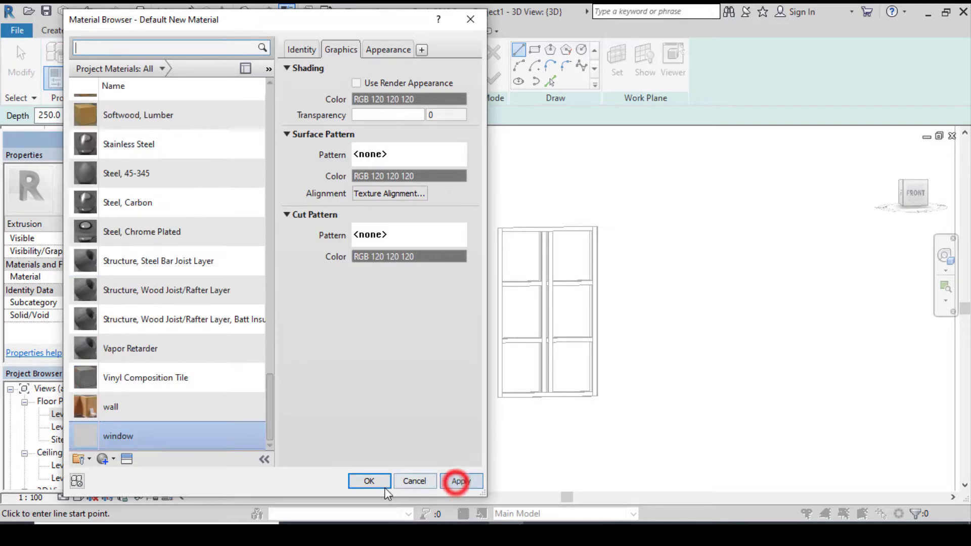
{"action": "left_click", "coordinate": [369, 481]}
{"action": "scroll", "coordinate": [386, 466], "scroll_direction": "down", "scroll_amount": 3}
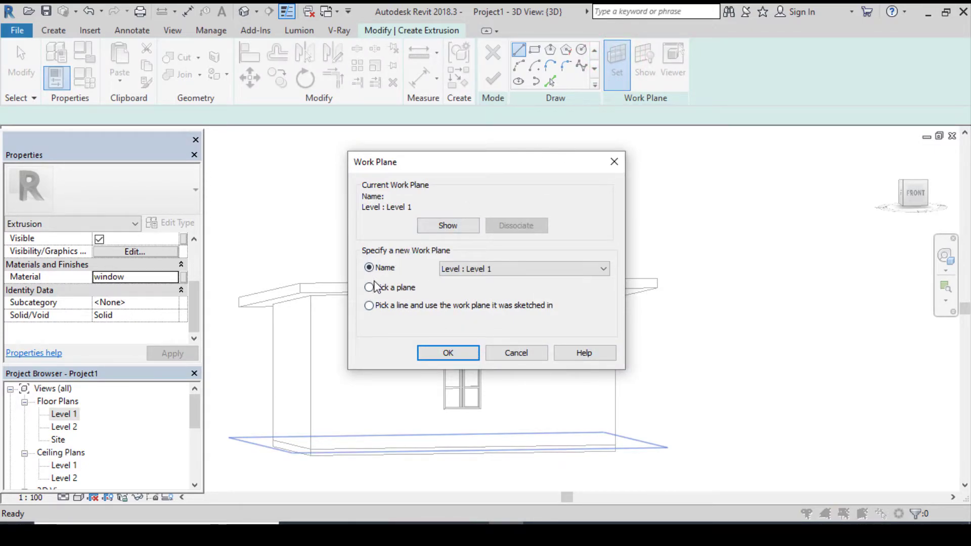
- Use the front wall face as the work plane and view it from FRONT
{"action": "left_click", "coordinate": [448, 354]}
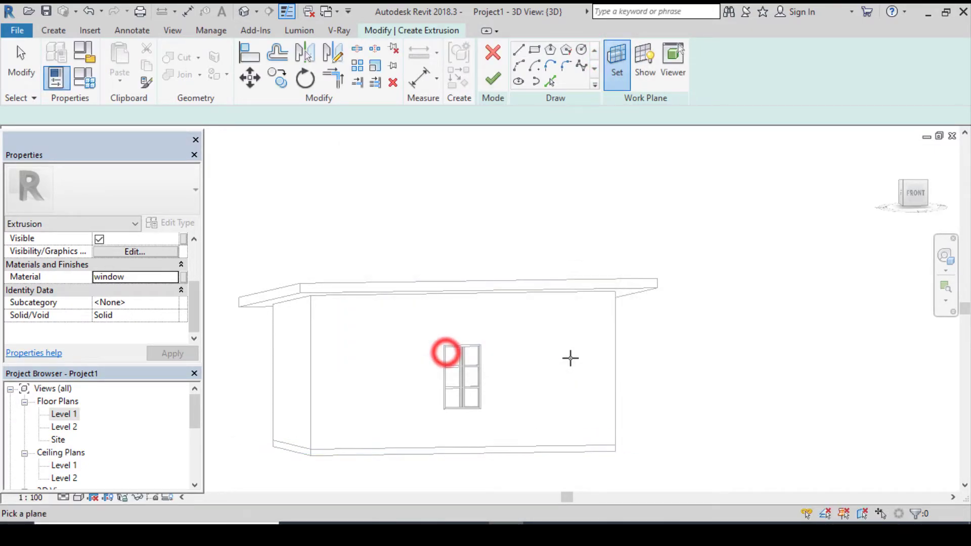
{"action": "left_click", "coordinate": [613, 347]}
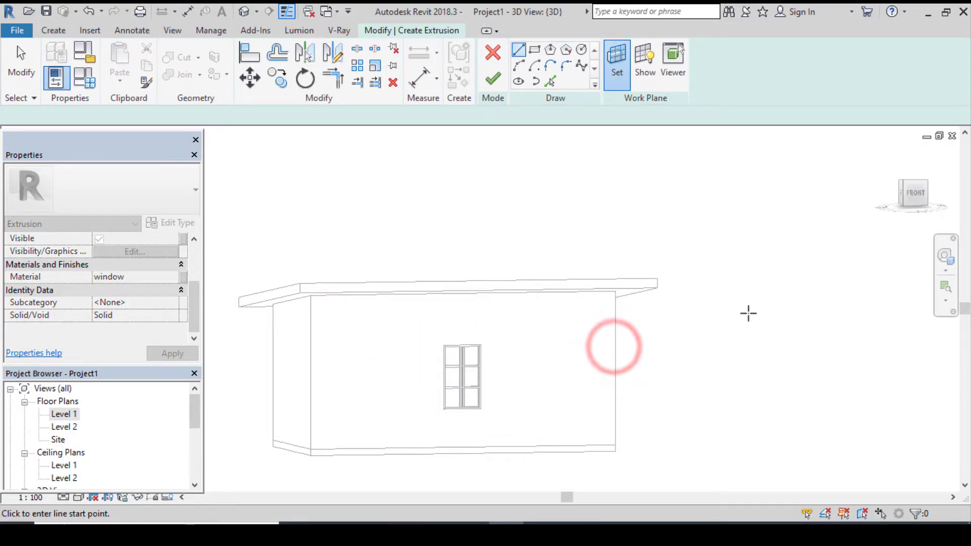
{"action": "left_click", "coordinate": [918, 197]}
{"action": "scroll", "coordinate": [464, 271], "scroll_direction": "up", "scroll_amount": 3}
{"action": "scroll", "coordinate": [479, 329], "scroll_direction": "down", "scroll_amount": 2}
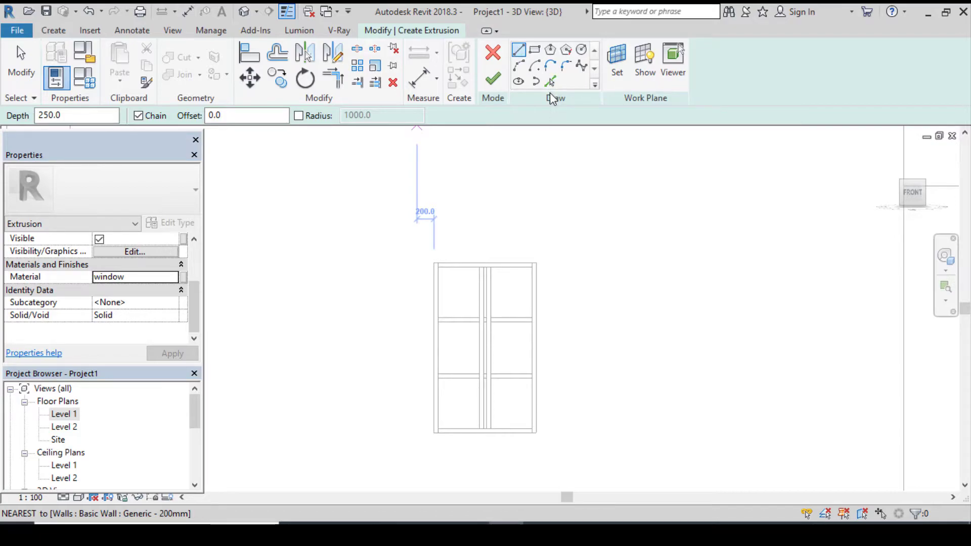
- Trace the window's left edge and draw a 60-long segment from its bottom-left corner
{"action": "left_click", "coordinate": [550, 81]}
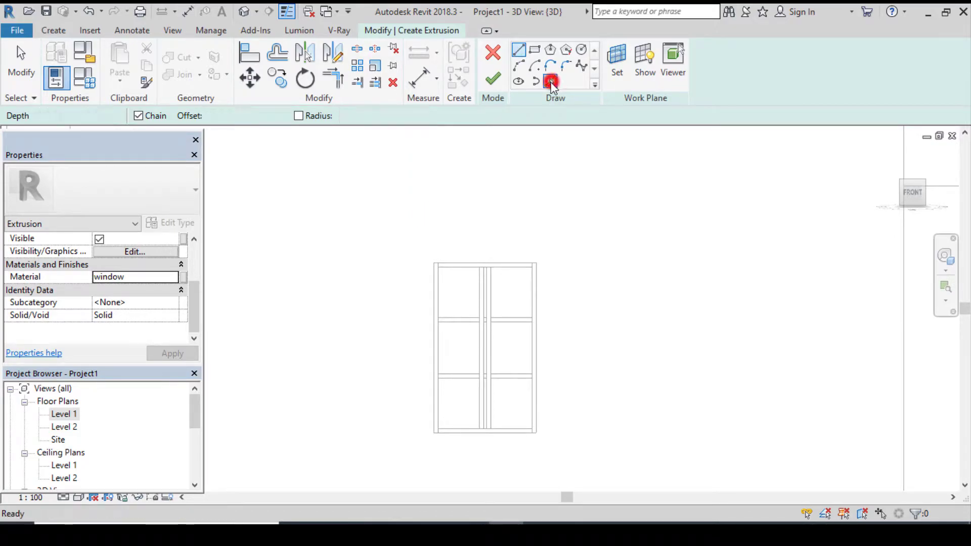
{"action": "left_click", "coordinate": [436, 352]}
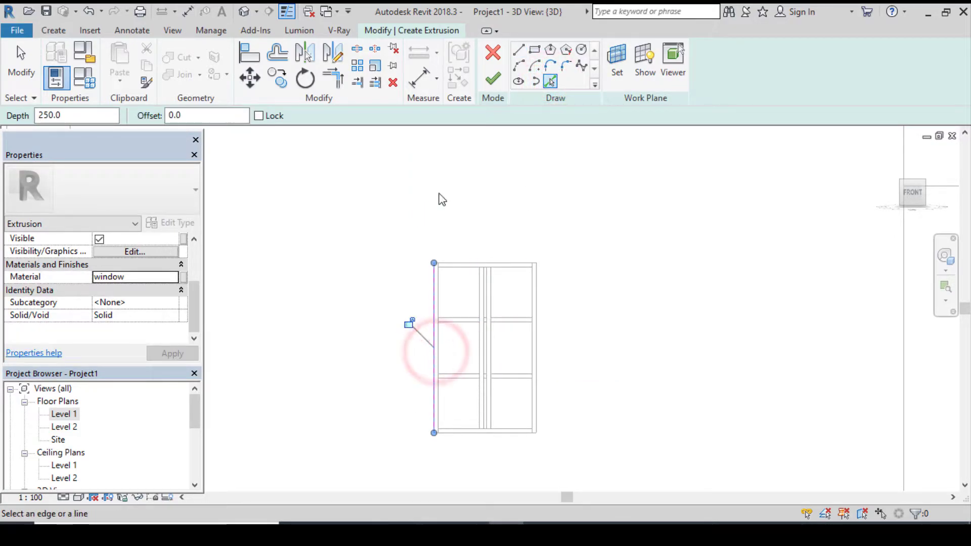
{"action": "left_click", "coordinate": [520, 51]}
{"action": "scroll", "coordinate": [436, 432], "scroll_direction": "up", "scroll_amount": 3}
{"action": "left_click", "coordinate": [440, 435]}
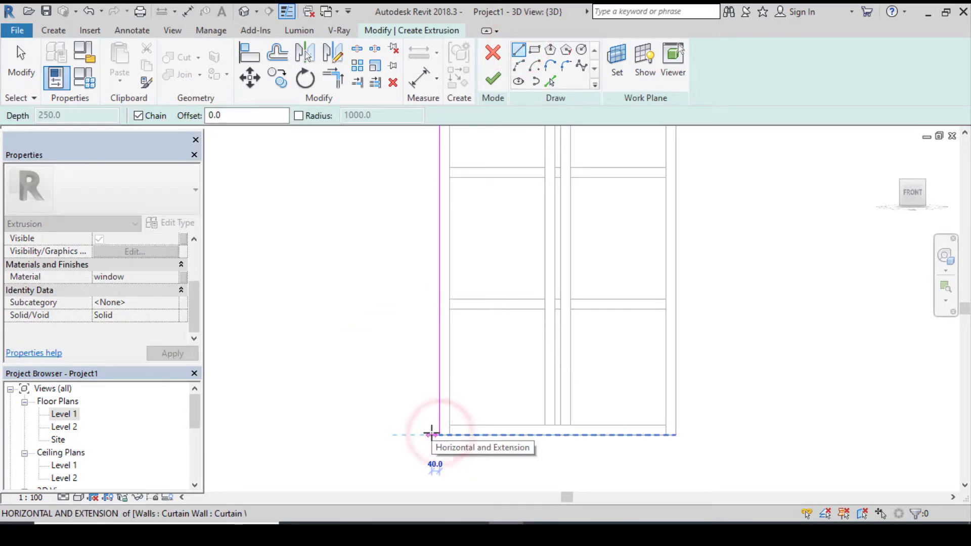
{"action": "type", "text": "60"}
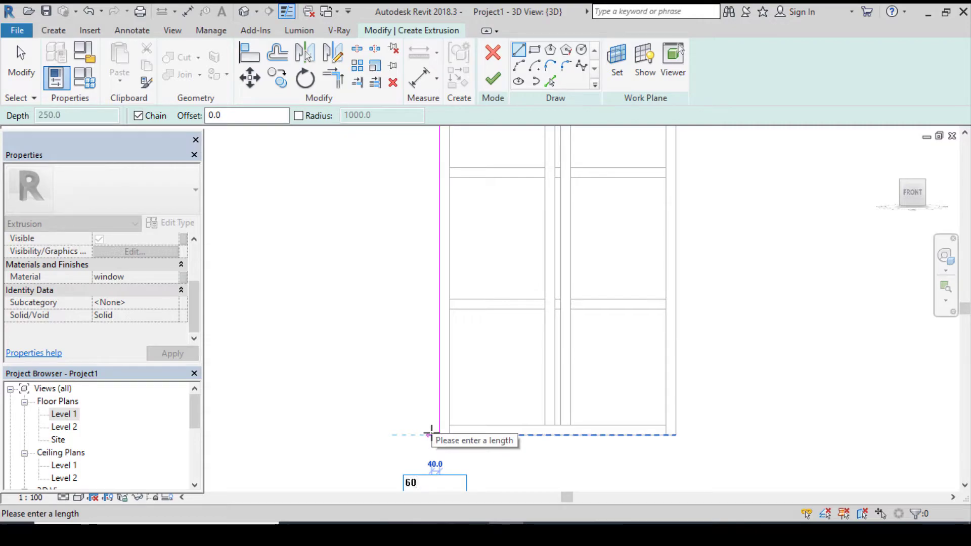
{"action": "key", "text": "Return"}
- Draw the 2060-long vertical jamb line and select the left-side sketch lines
{"action": "scroll", "coordinate": [420, 399], "scroll_direction": "down", "scroll_amount": 4}
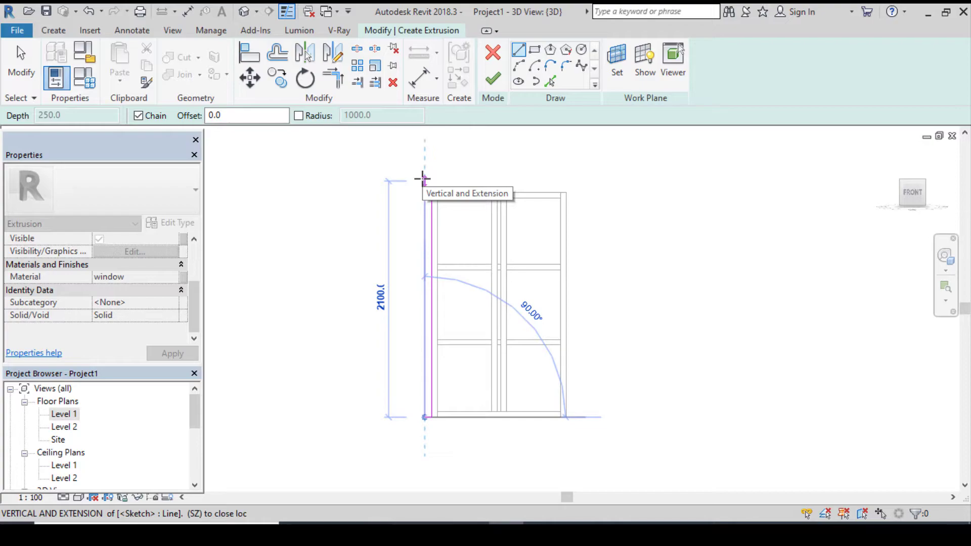
{"action": "type", "text": "2"}
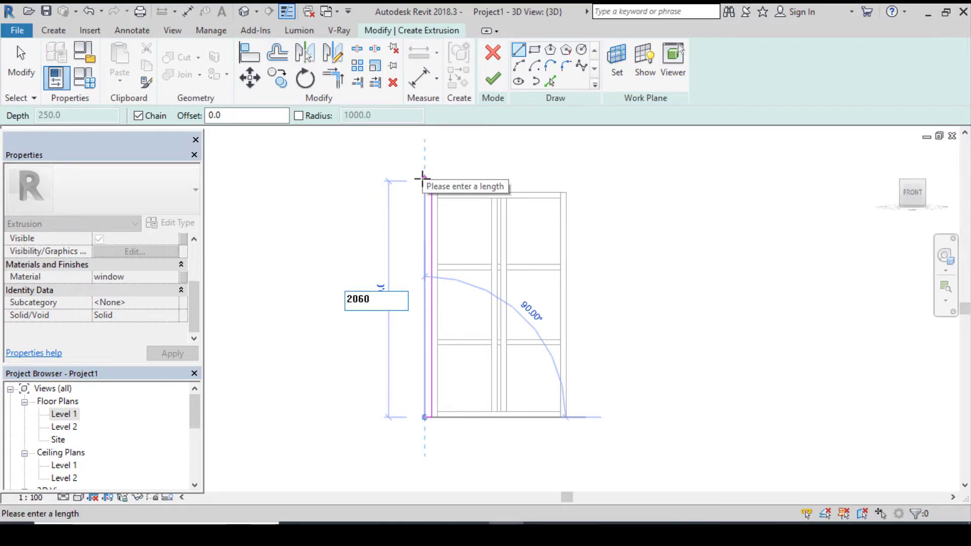
{"action": "type", "text": "060"}
{"action": "key", "text": "Return"}
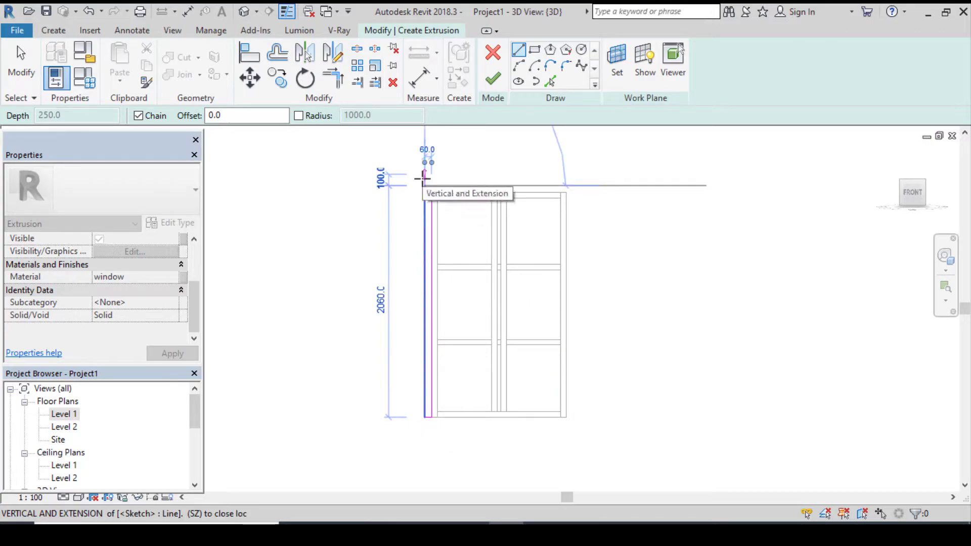
{"action": "key", "text": "Escape"}
{"action": "scroll", "coordinate": [435, 180], "scroll_direction": "down", "scroll_amount": 1}
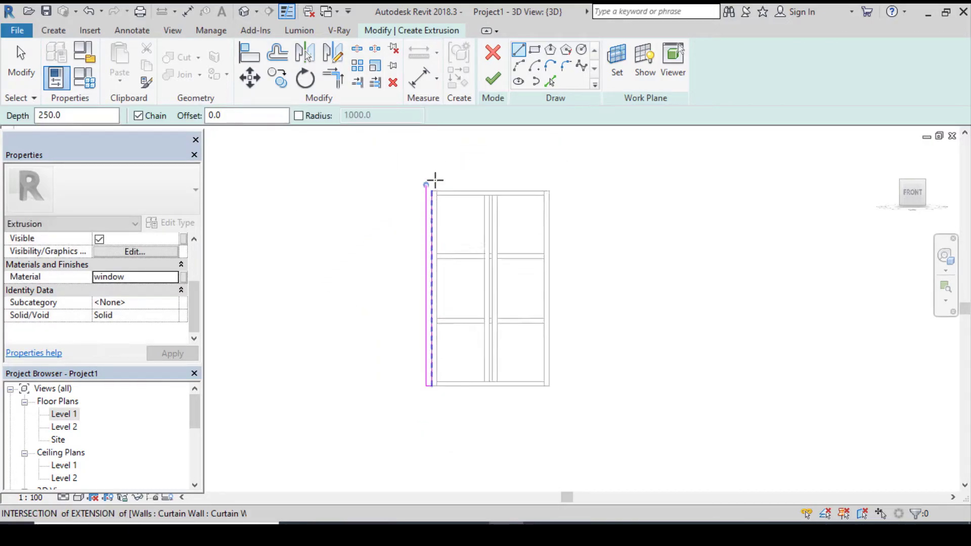
{"action": "scroll", "coordinate": [435, 180], "scroll_direction": "down", "scroll_amount": 1}
{"action": "key", "text": "Escape"}
{"action": "left_click_drag", "start_coordinate": [382, 158], "coordinate": [475, 375]}
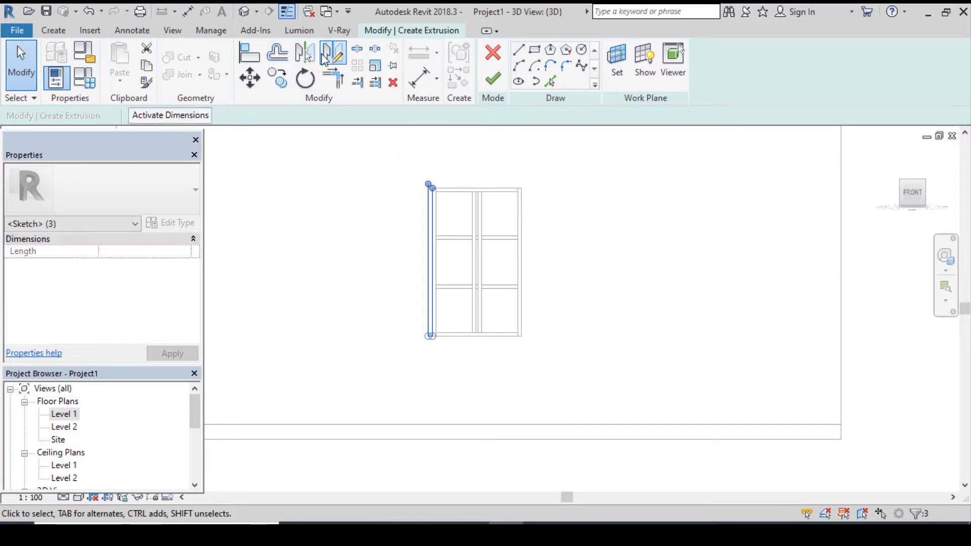
- Mirror the left jamb lines to the right about a vertical axis at the top midpoint
{"action": "left_click", "coordinate": [329, 55]}
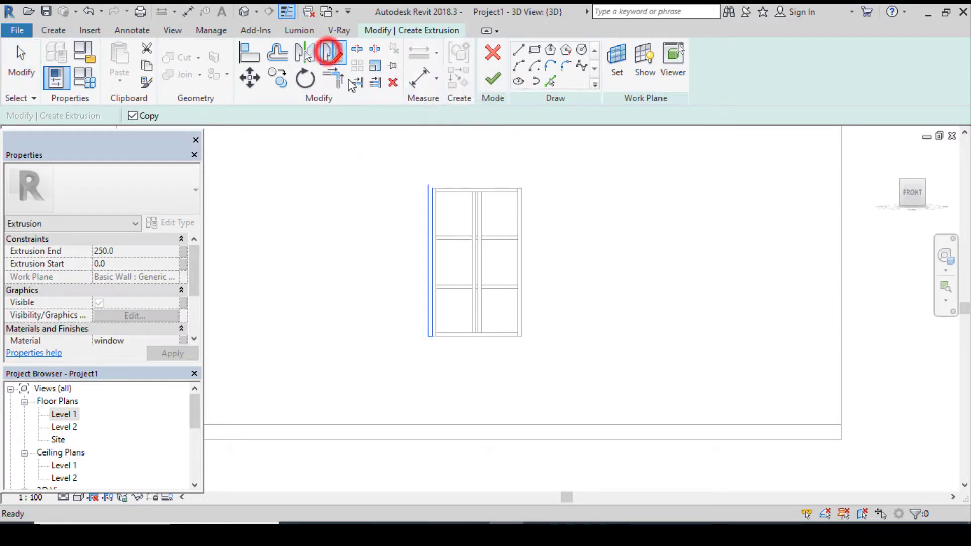
{"action": "scroll", "coordinate": [476, 198], "scroll_direction": "up", "scroll_amount": 4}
{"action": "scroll", "coordinate": [470, 199], "scroll_direction": "up", "scroll_amount": 3}
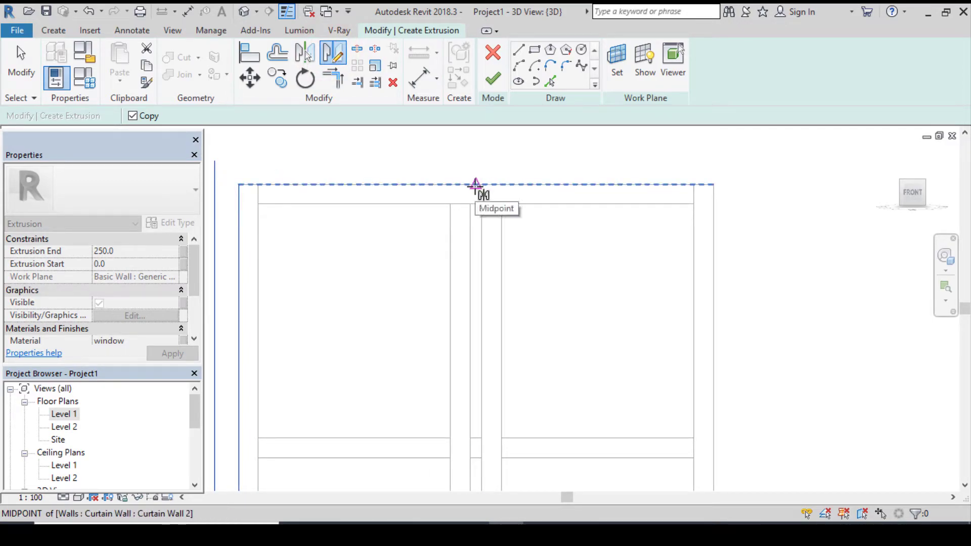
{"action": "left_click", "coordinate": [475, 185]}
{"action": "left_click", "coordinate": [477, 194]}
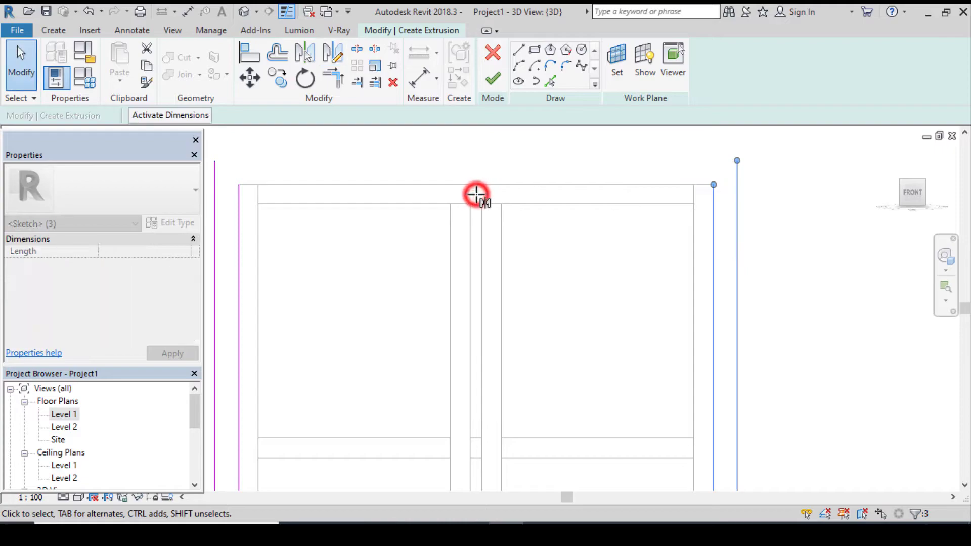
{"action": "scroll", "coordinate": [478, 195], "scroll_direction": "down", "scroll_amount": 4}
{"action": "scroll", "coordinate": [426, 199], "scroll_direction": "up", "scroll_amount": 2}
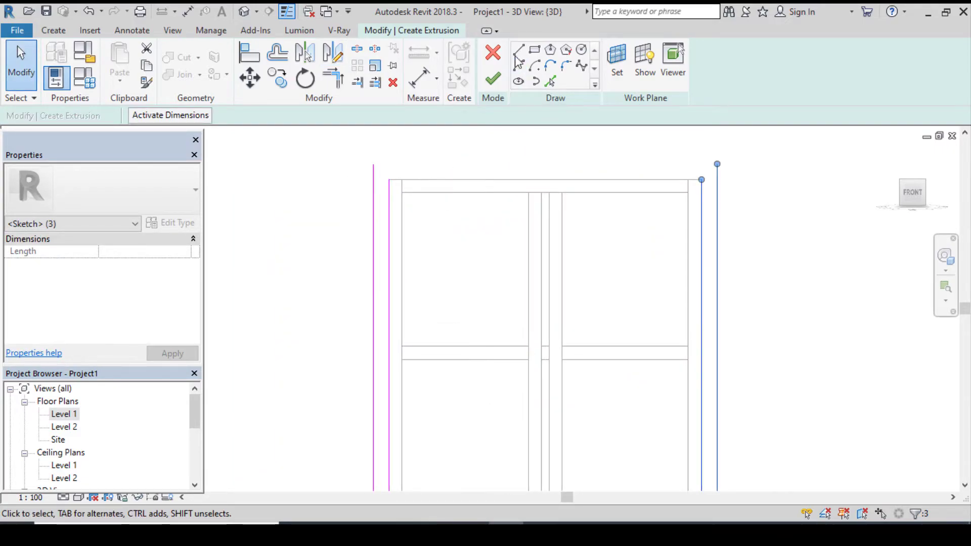
{"action": "left_click", "coordinate": [481, 145]}
- Draw the inner and outer top lines of the frame across the window
{"action": "left_click", "coordinate": [518, 49]}
{"action": "left_click", "coordinate": [386, 178]}
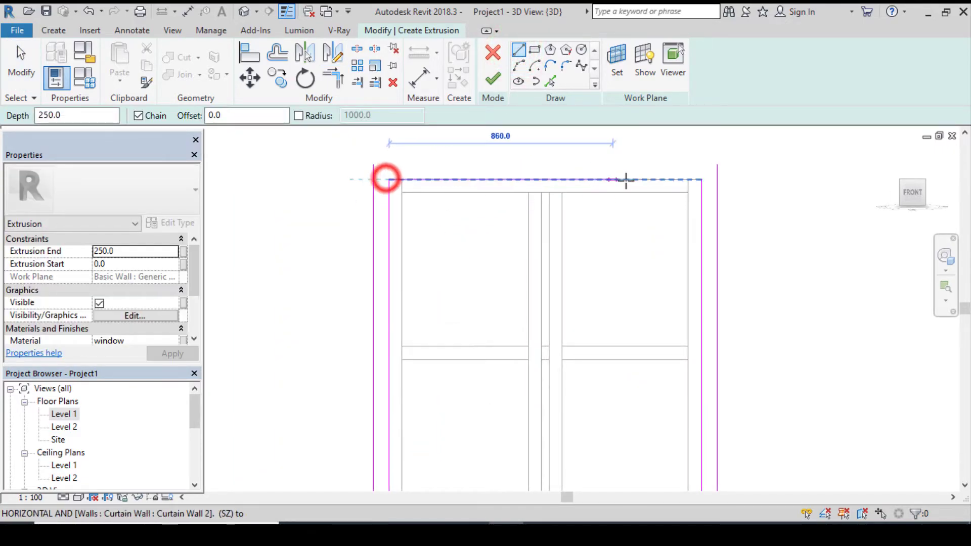
{"action": "left_click", "coordinate": [701, 180]}
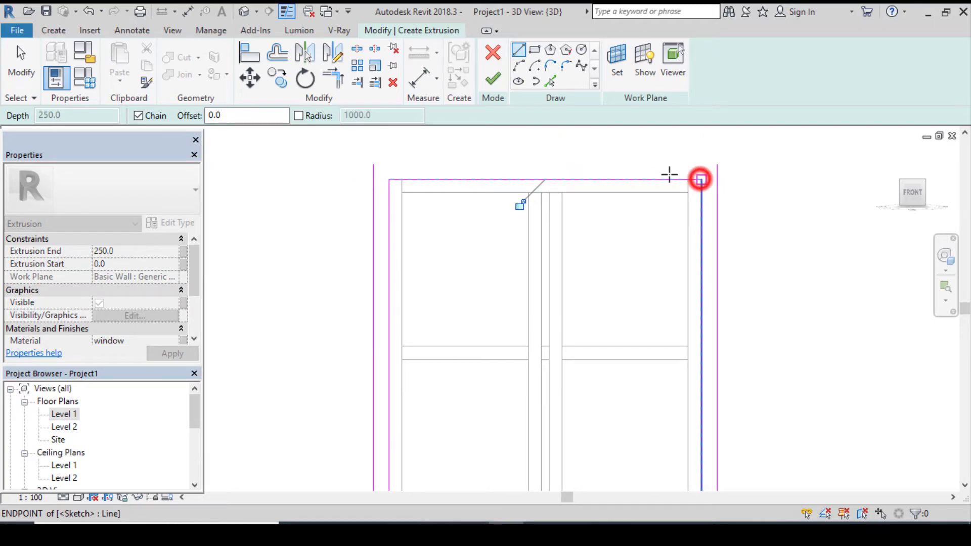
{"action": "left_click", "coordinate": [373, 164]}
{"action": "left_click", "coordinate": [716, 164]}
{"action": "scroll", "coordinate": [473, 202], "scroll_direction": "down", "scroll_amount": 3}
{"action": "scroll", "coordinate": [429, 200], "scroll_direction": "down", "scroll_amount": 1}
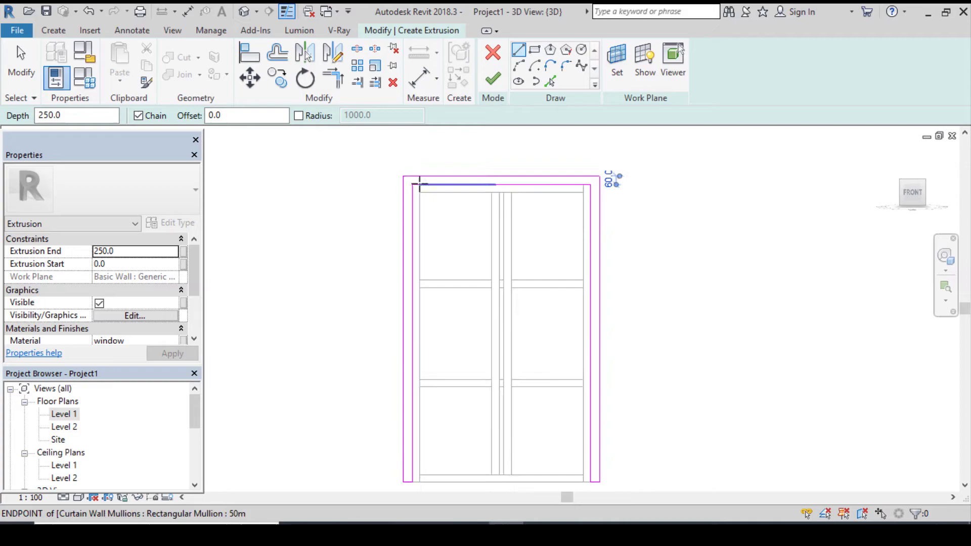
- Set the Extrusion End to 100 and finish the frame extrusion
{"action": "left_click", "coordinate": [104, 250]}
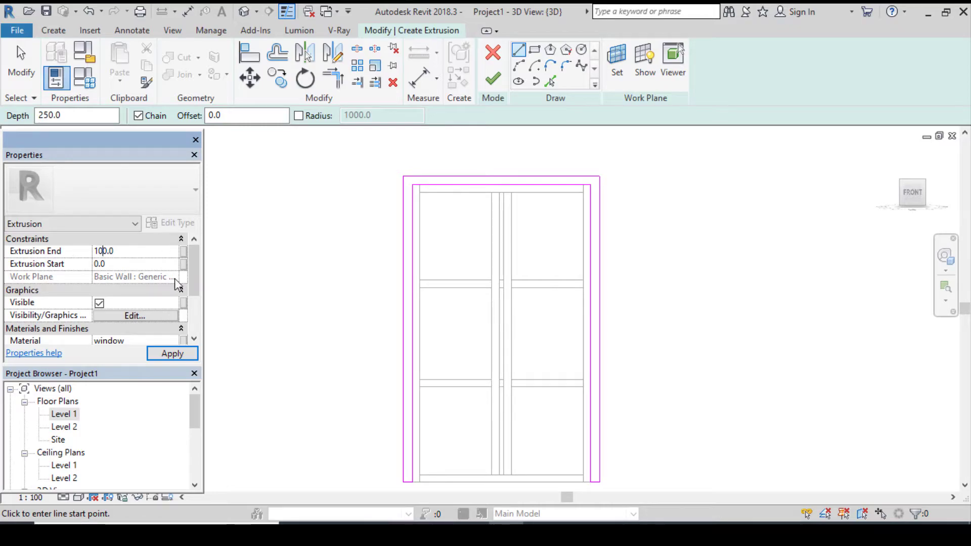
{"action": "left_click", "coordinate": [493, 78]}
{"action": "scroll", "coordinate": [387, 249], "scroll_direction": "down", "scroll_amount": 2}
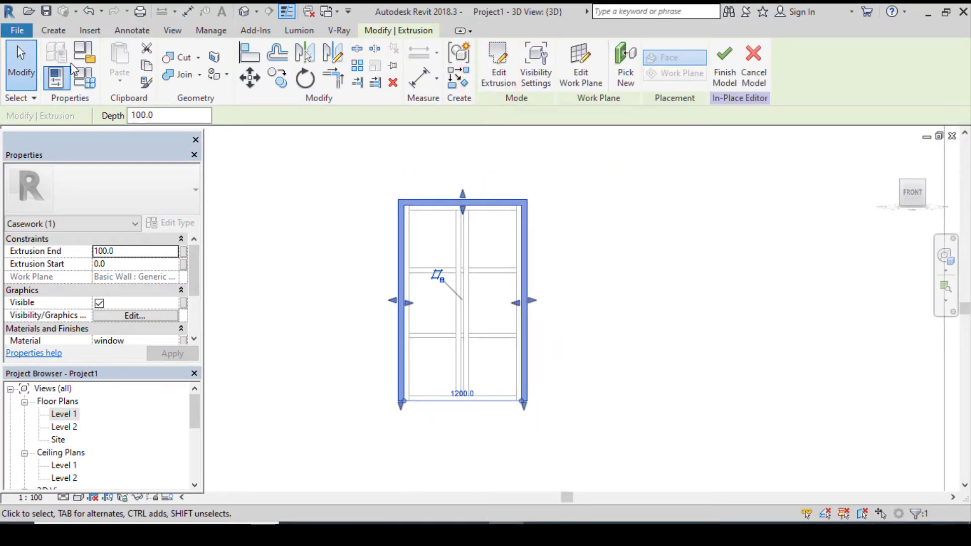
- Start a new extrusion sketch on the wall face as its work plane
{"action": "left_click", "coordinate": [53, 31]}
{"action": "left_click", "coordinate": [123, 71]}
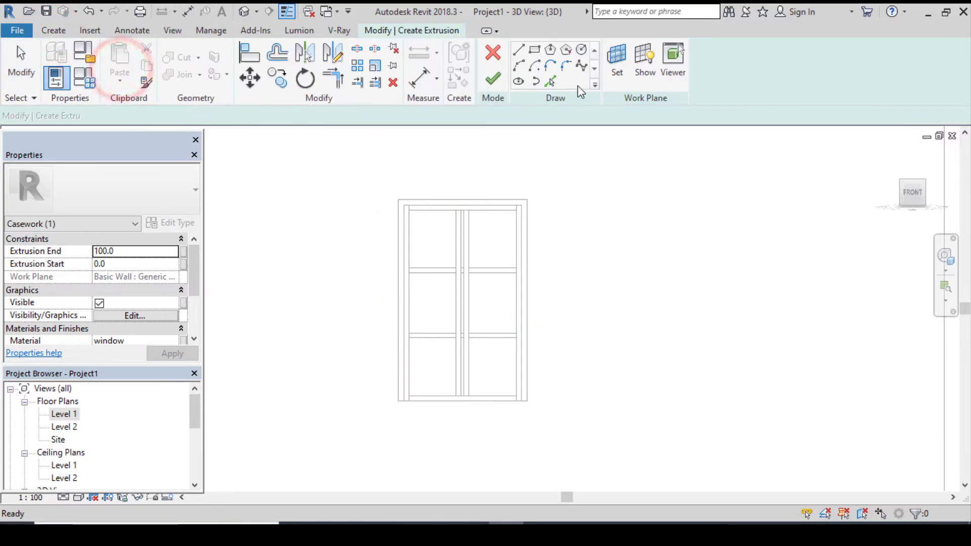
{"action": "left_click", "coordinate": [617, 58]}
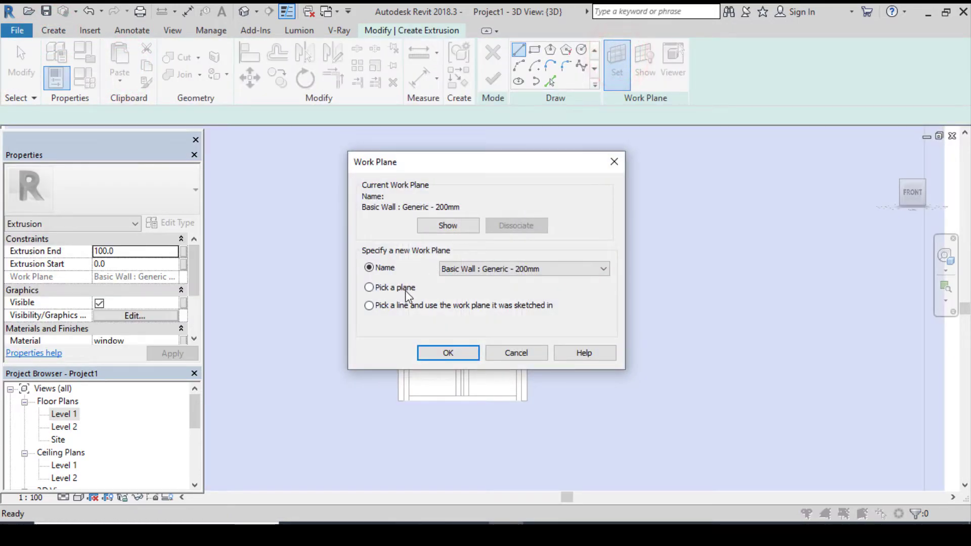
{"action": "left_click", "coordinate": [426, 351]}
{"action": "scroll", "coordinate": [460, 337], "scroll_direction": "down", "scroll_amount": 2}
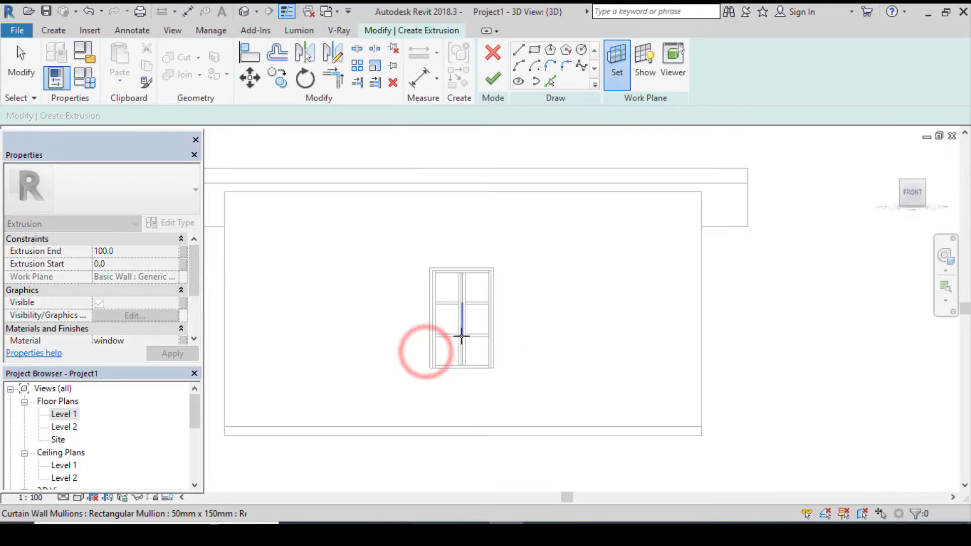
{"action": "left_click", "coordinate": [700, 318]}
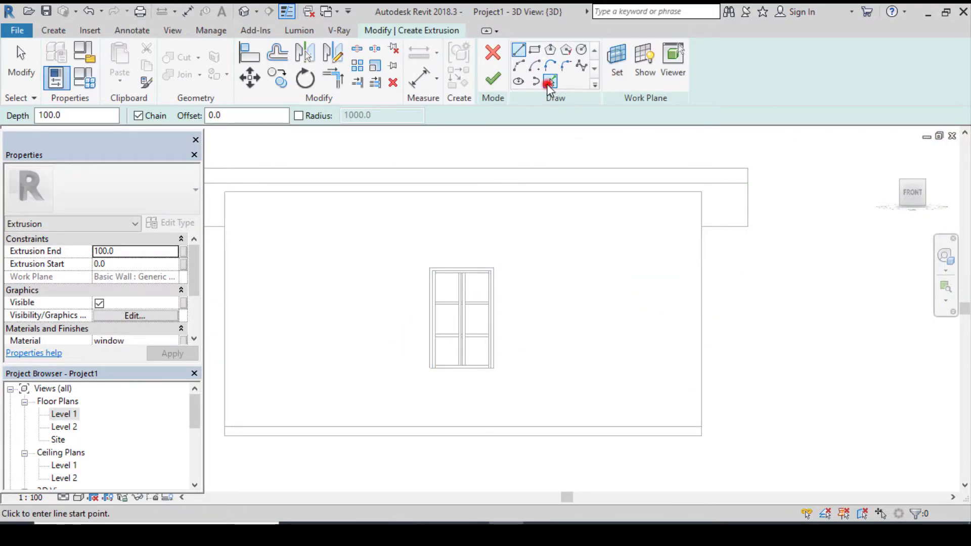
- Sketch the left jamb: a 60 segment from the window's bottom-left corner and a 2120 vertical line
{"action": "left_click", "coordinate": [550, 82]}
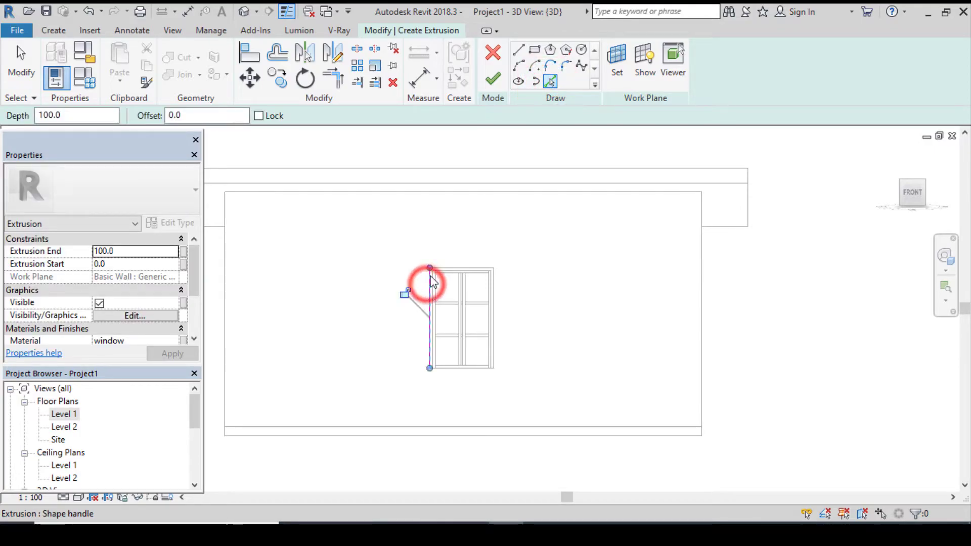
{"action": "left_click", "coordinate": [534, 51]}
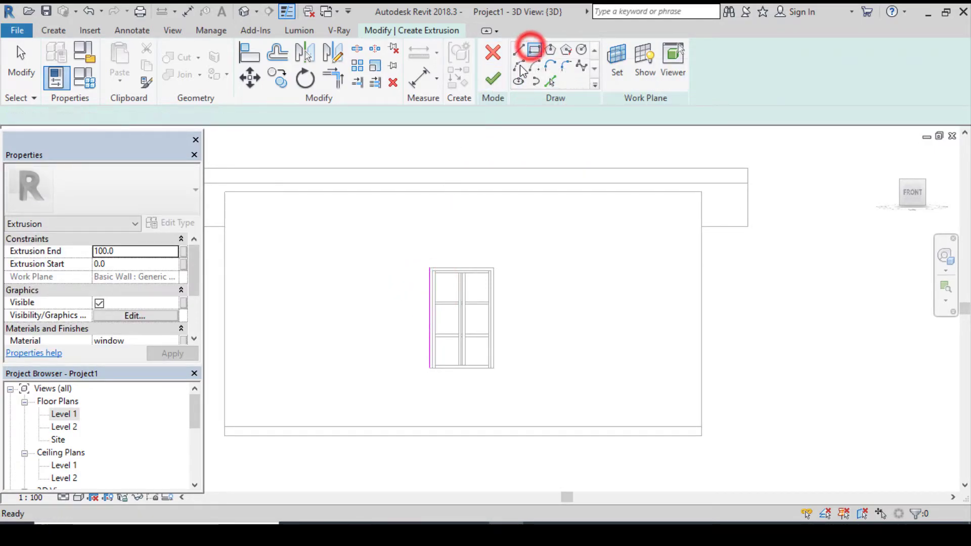
{"action": "left_click", "coordinate": [519, 49]}
{"action": "scroll", "coordinate": [436, 373], "scroll_direction": "up", "scroll_amount": 3}
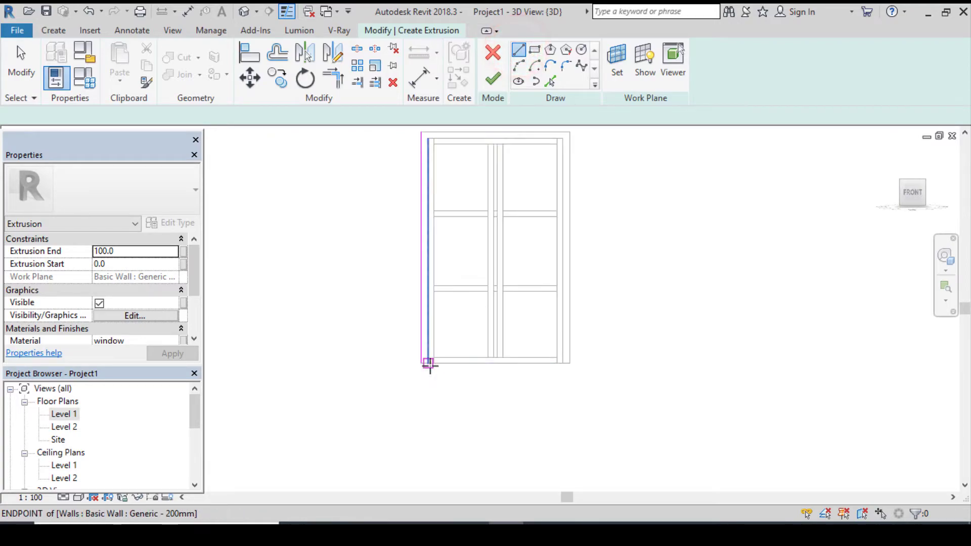
{"action": "left_click", "coordinate": [423, 363]}
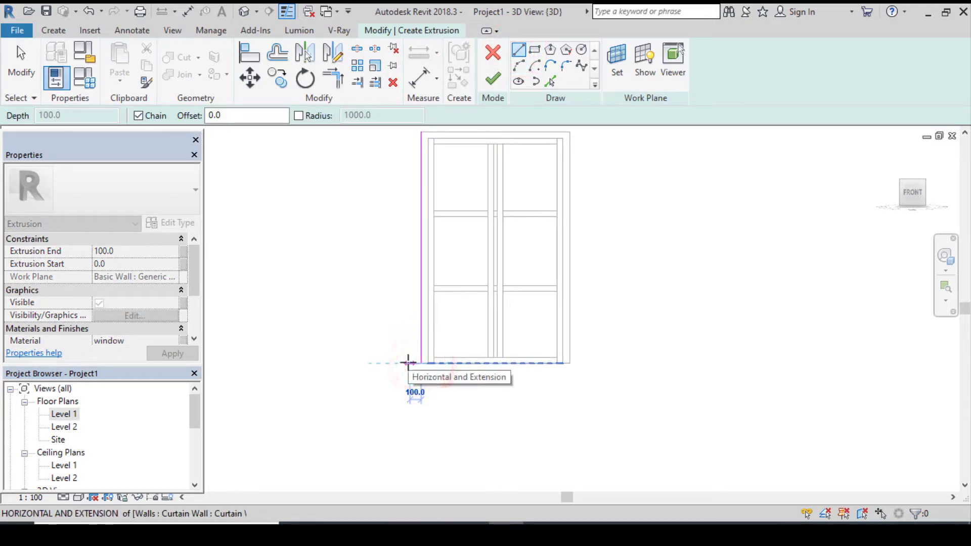
{"action": "type", "text": "6"}
{"action": "key", "text": "Return"}
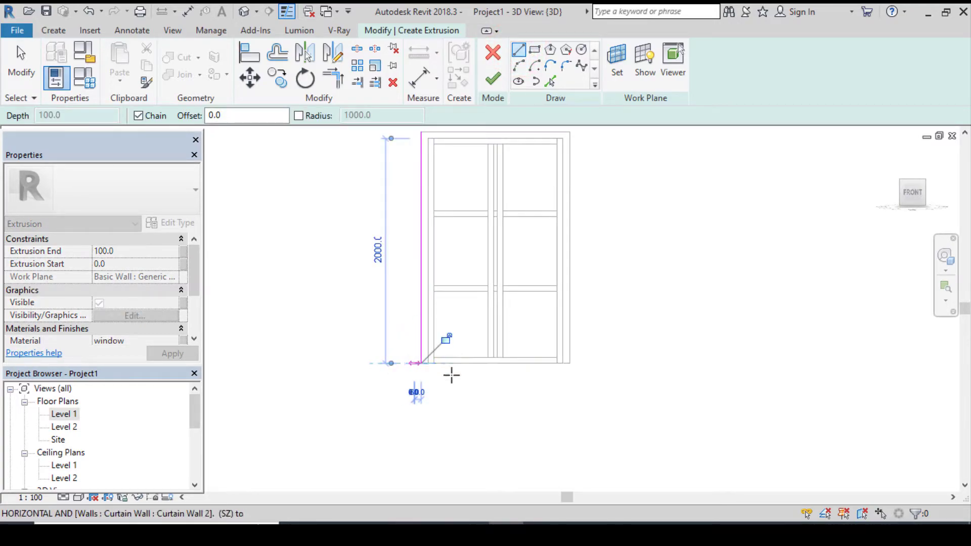
{"action": "scroll", "coordinate": [430, 303], "scroll_direction": "down", "scroll_amount": 2}
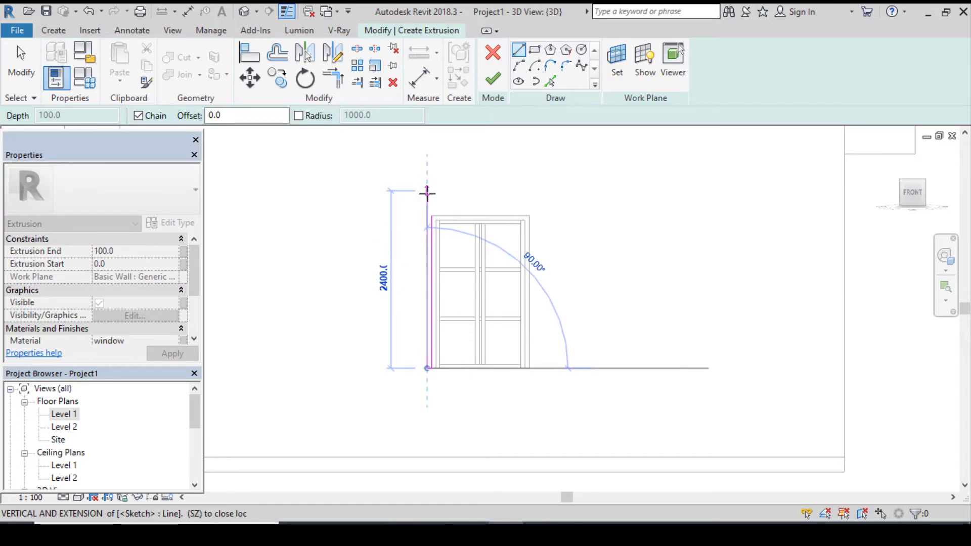
{"action": "type", "text": "2120"}
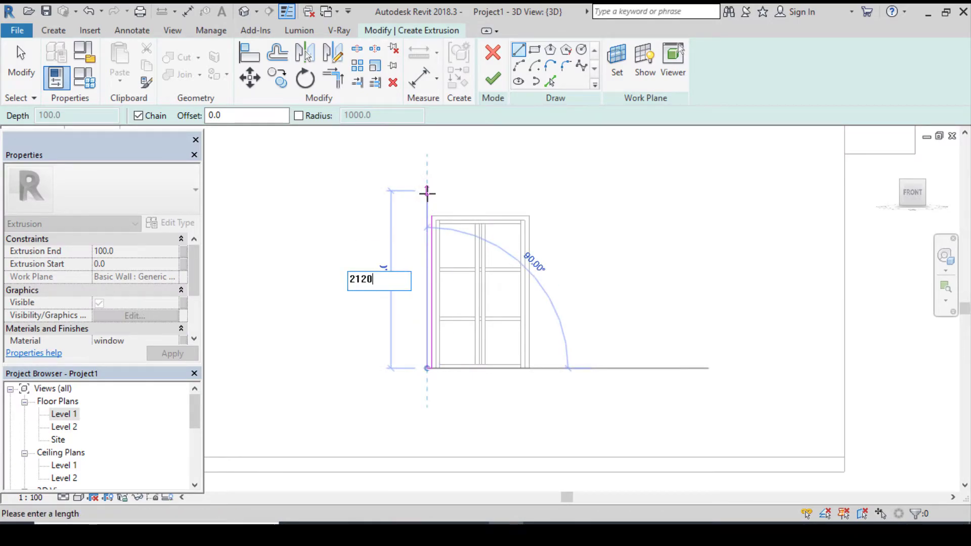
{"action": "key", "text": "Return"}
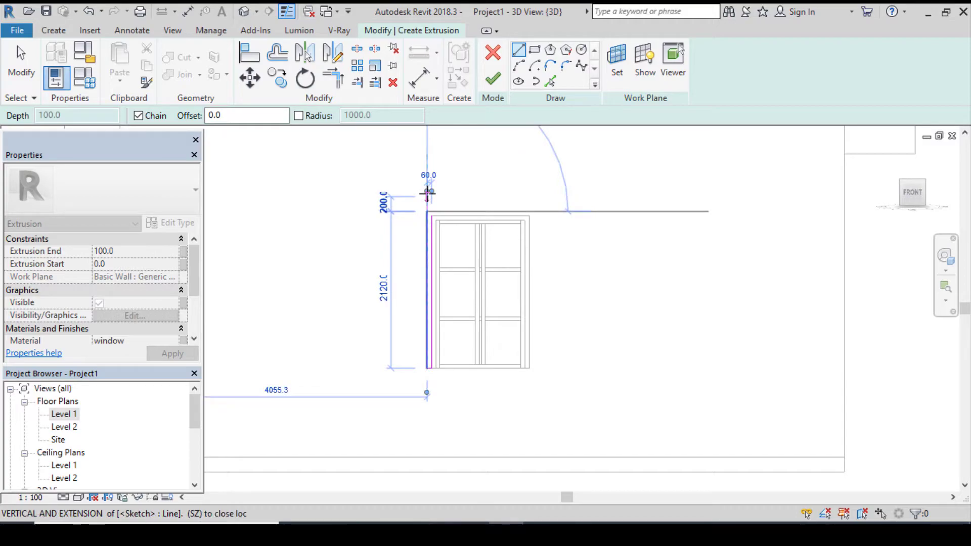
{"action": "key", "text": "Escape"}
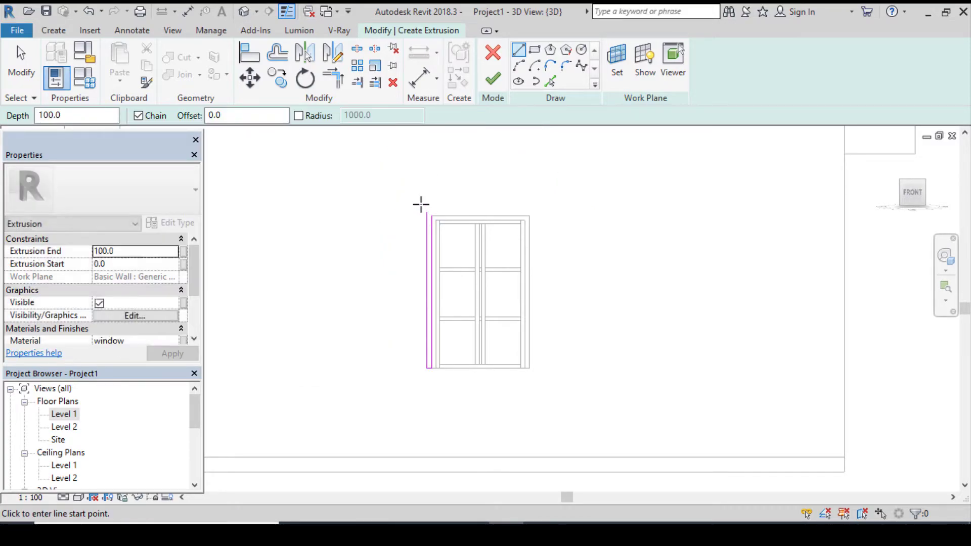
{"action": "key", "text": "Escape"}
- Mirror the left jamb sketch lines to the right side about the top midpoint axis
{"action": "left_click_drag", "start_coordinate": [395, 190], "coordinate": [450, 389]}
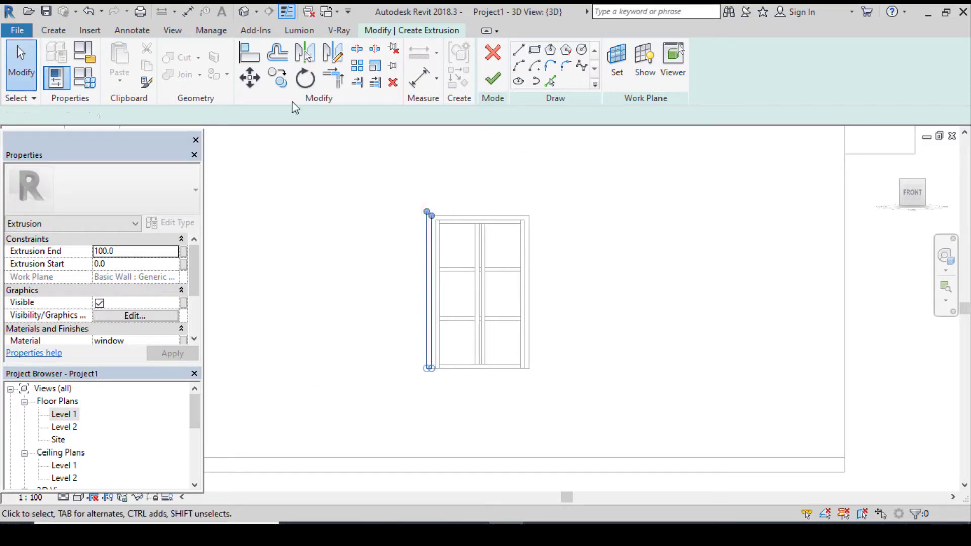
{"action": "left_click", "coordinate": [304, 51]}
{"action": "left_click", "coordinate": [332, 53]}
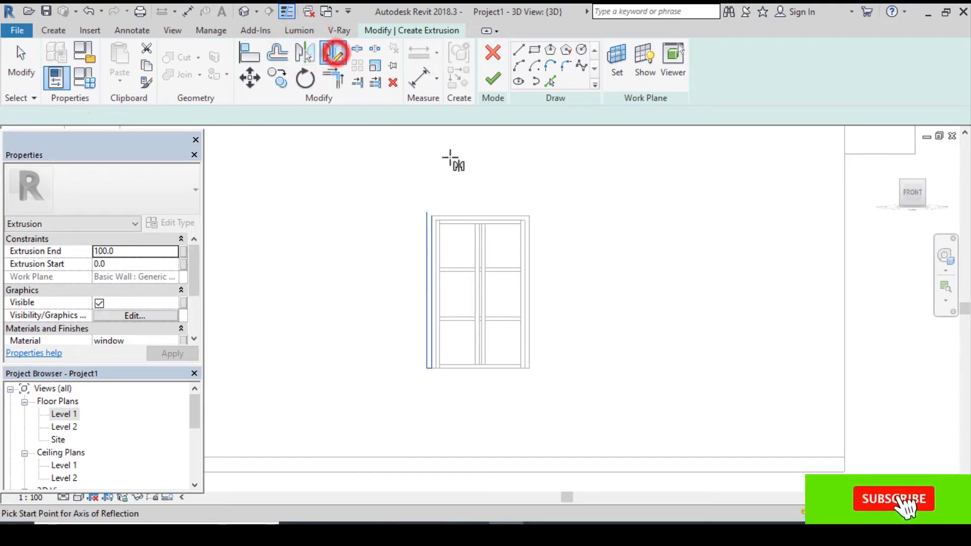
{"action": "scroll", "coordinate": [470, 227], "scroll_direction": "up", "scroll_amount": 3}
{"action": "scroll", "coordinate": [486, 201], "scroll_direction": "up", "scroll_amount": 2}
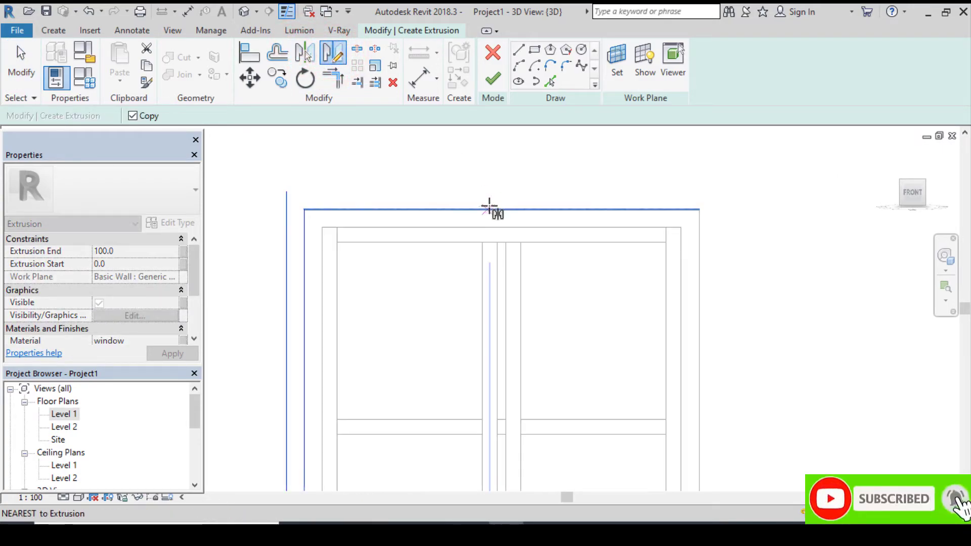
{"action": "left_click", "coordinate": [501, 209]}
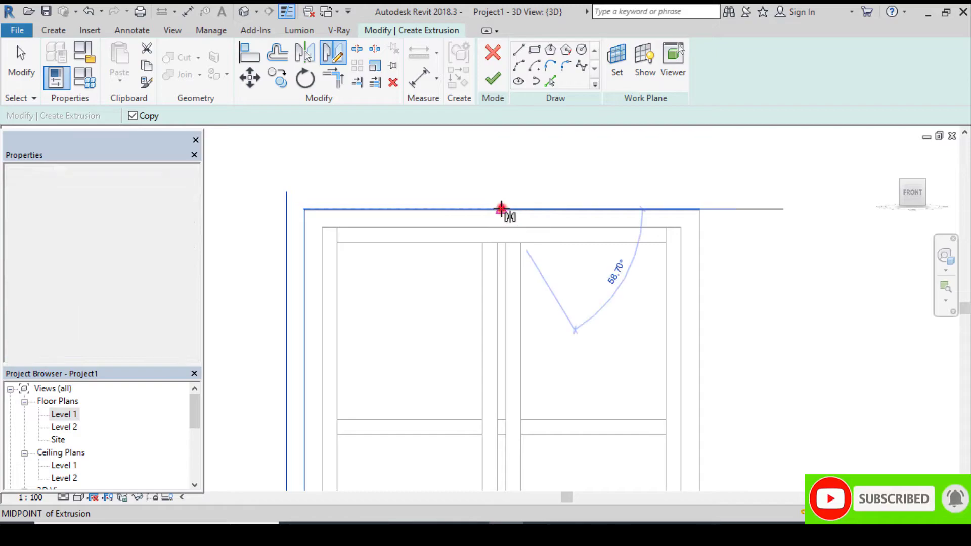
{"action": "left_click", "coordinate": [503, 221]}
{"action": "scroll", "coordinate": [501, 206], "scroll_direction": "down", "scroll_amount": 2}
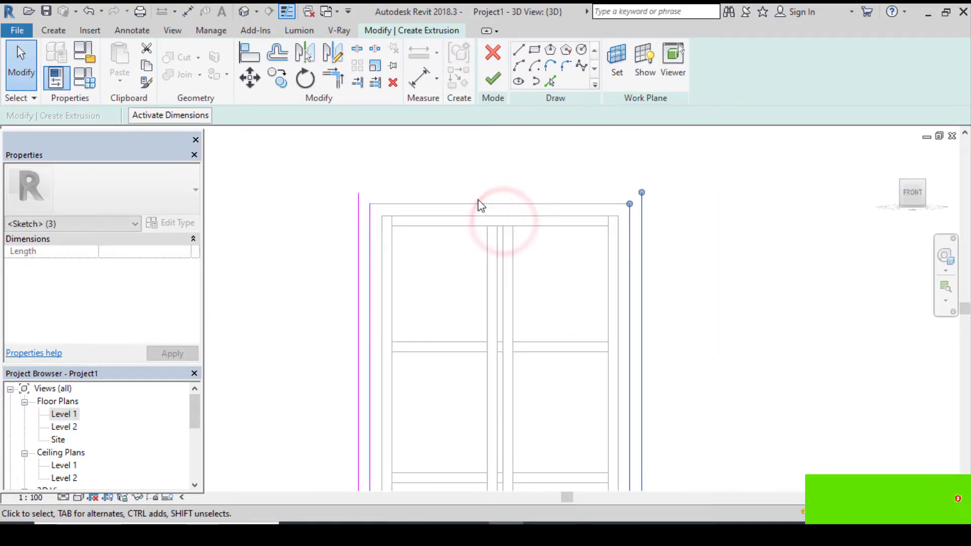
- Draw the inner and outer top lines to close the frame outline loop
{"action": "left_click", "coordinate": [519, 49]}
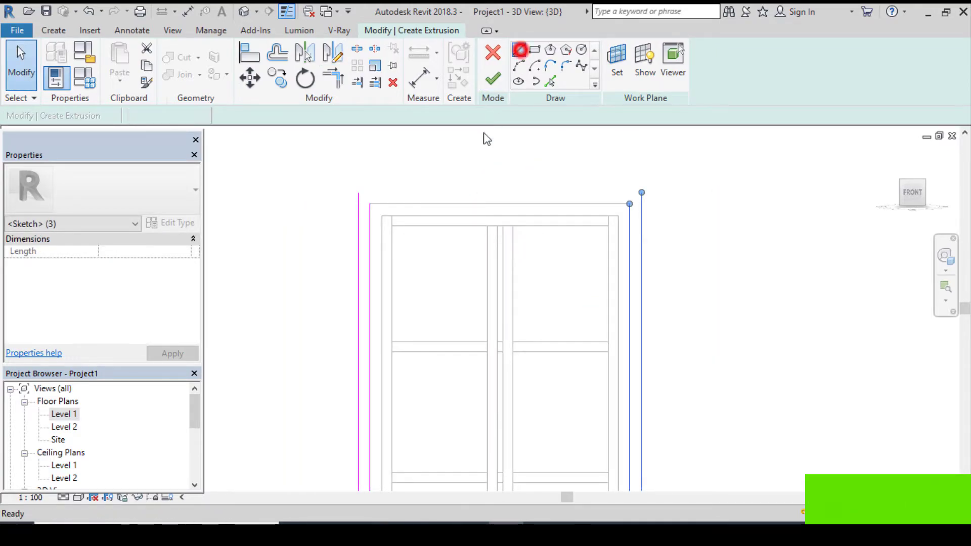
{"action": "left_click", "coordinate": [373, 204]}
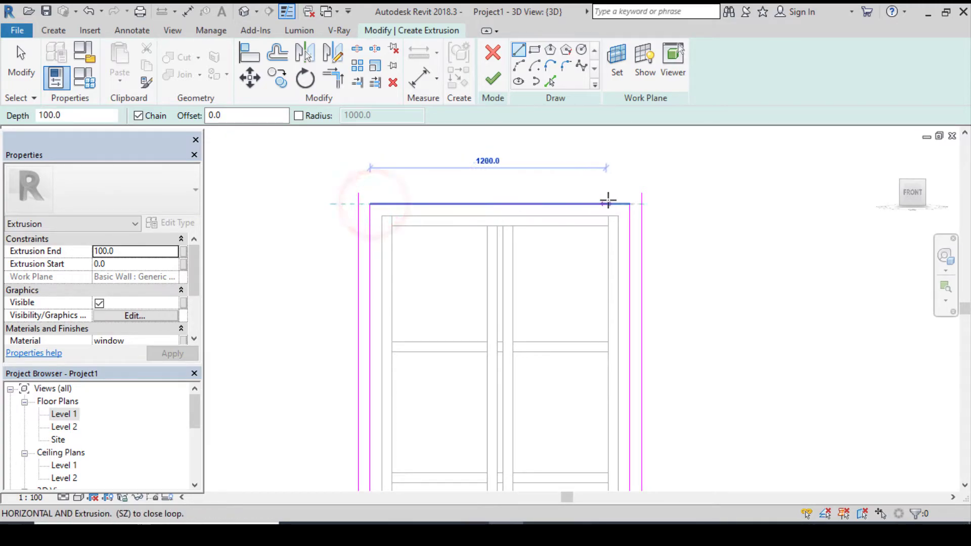
{"action": "left_click", "coordinate": [629, 204]}
{"action": "left_click", "coordinate": [358, 192]}
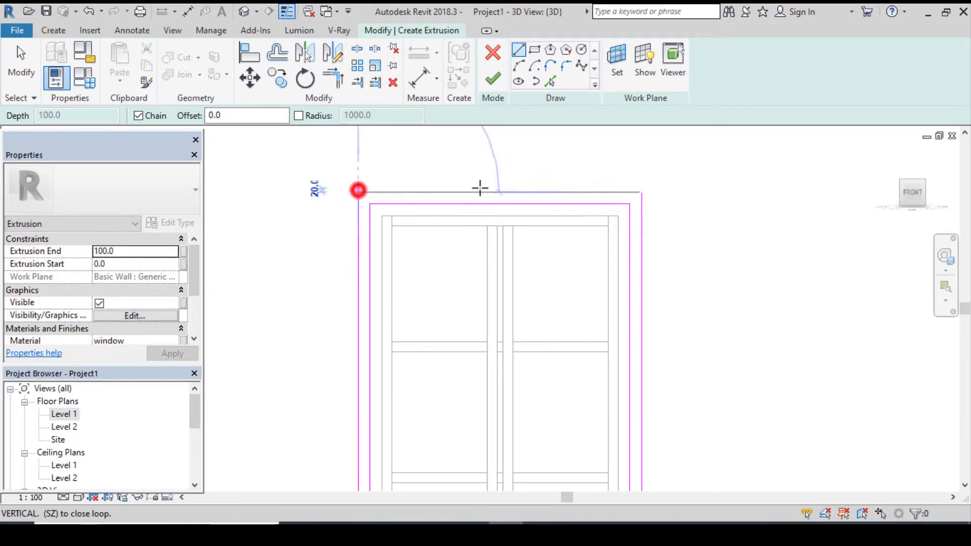
{"action": "left_click", "coordinate": [642, 192]}
{"action": "scroll", "coordinate": [457, 161], "scroll_direction": "down", "scroll_amount": 2}
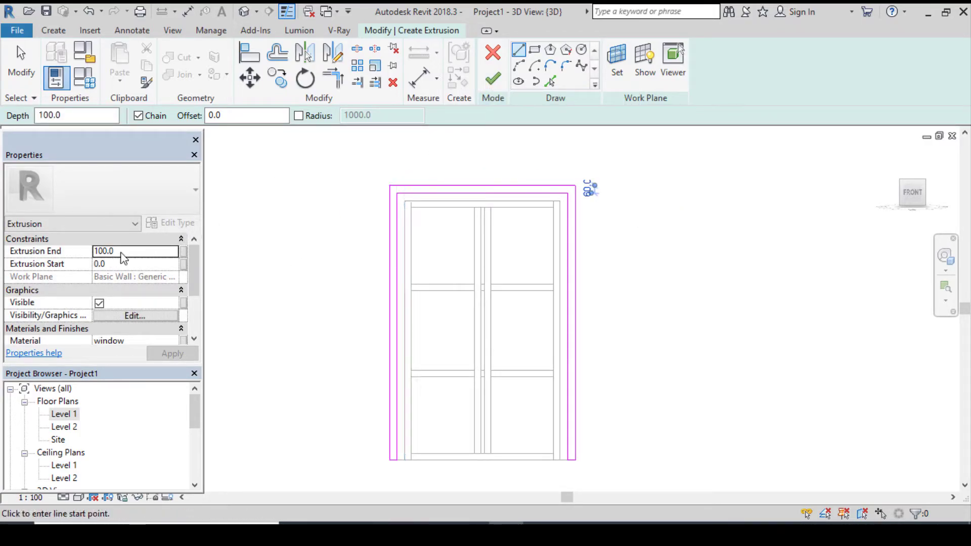
- Set the Extrusion End to 160 and apply it
{"action": "left_click", "coordinate": [104, 251]}
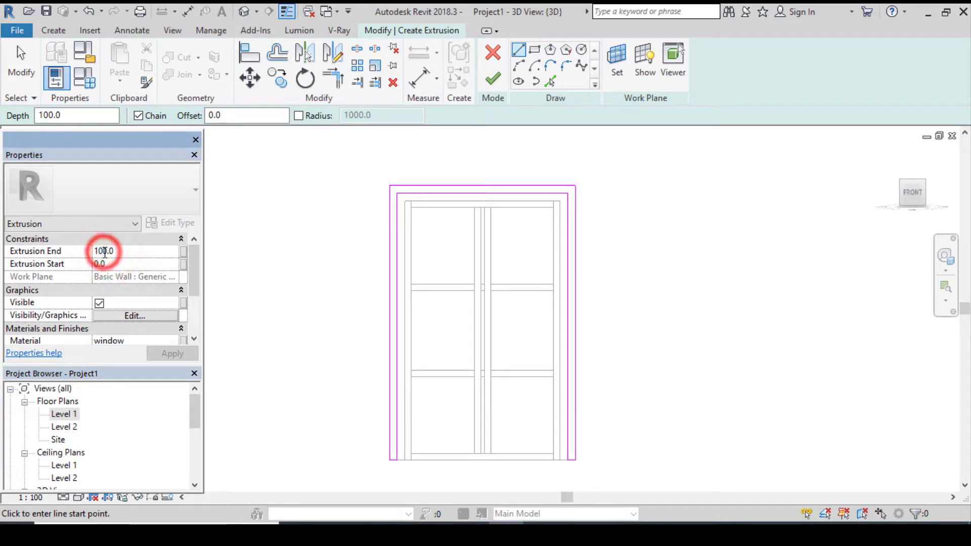
{"action": "key", "text": "BackSpace"}
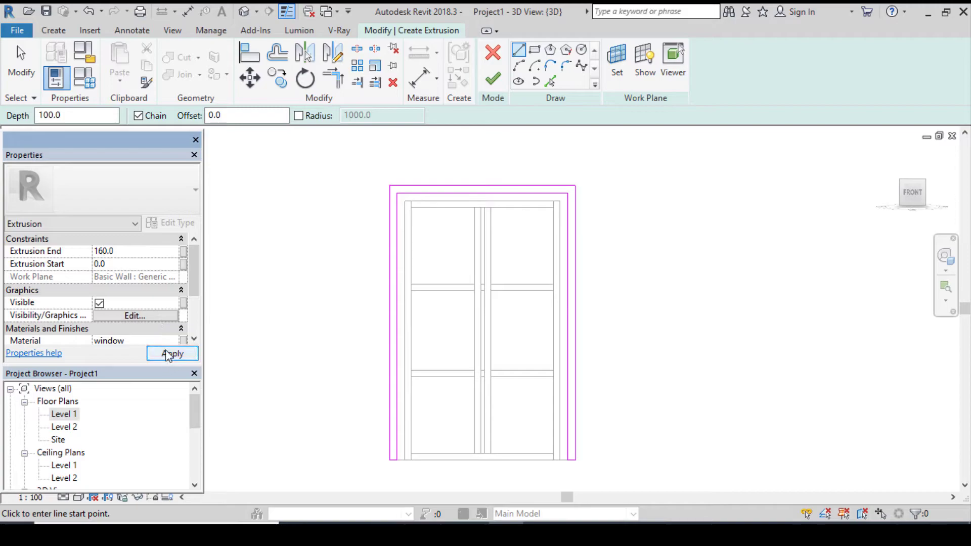
{"action": "left_click", "coordinate": [486, 80]}
- Start a new extrusion and pick the first frame's outer left edge as a sketch line
{"action": "left_click", "coordinate": [53, 30]}
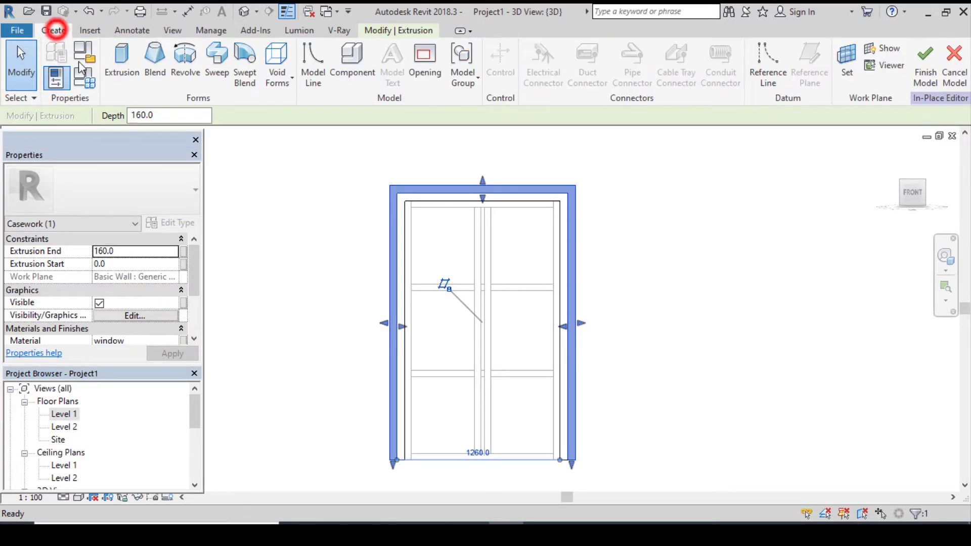
{"action": "left_click", "coordinate": [122, 60]}
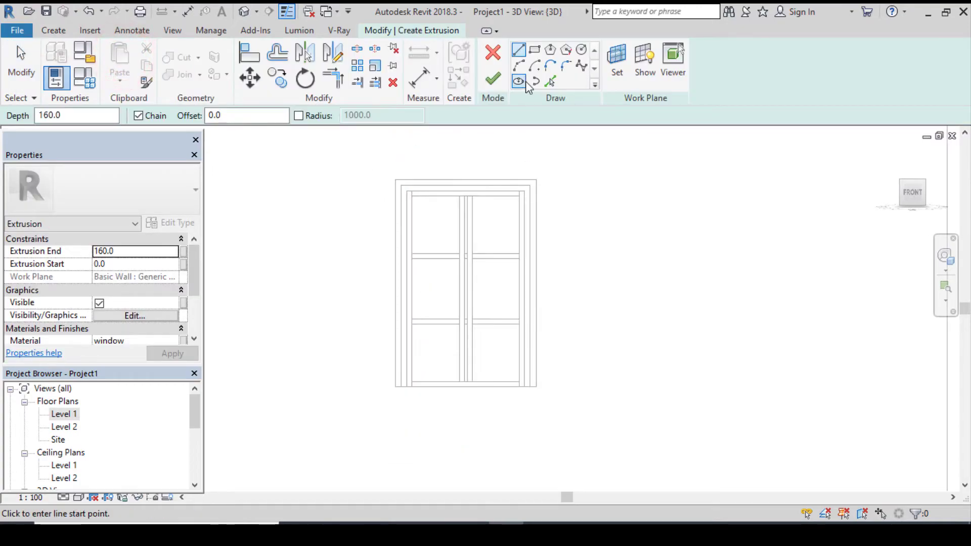
{"action": "left_click", "coordinate": [550, 82]}
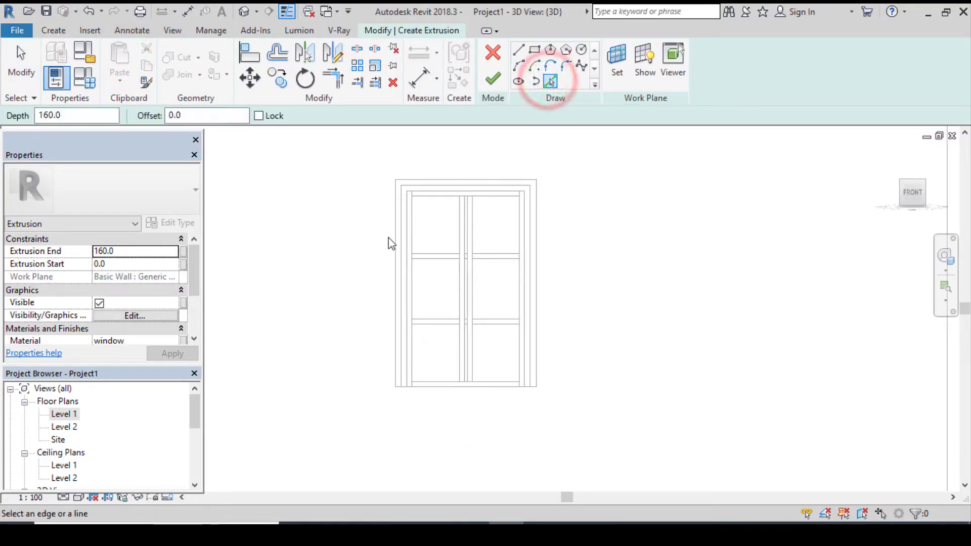
{"action": "left_click", "coordinate": [393, 231]}
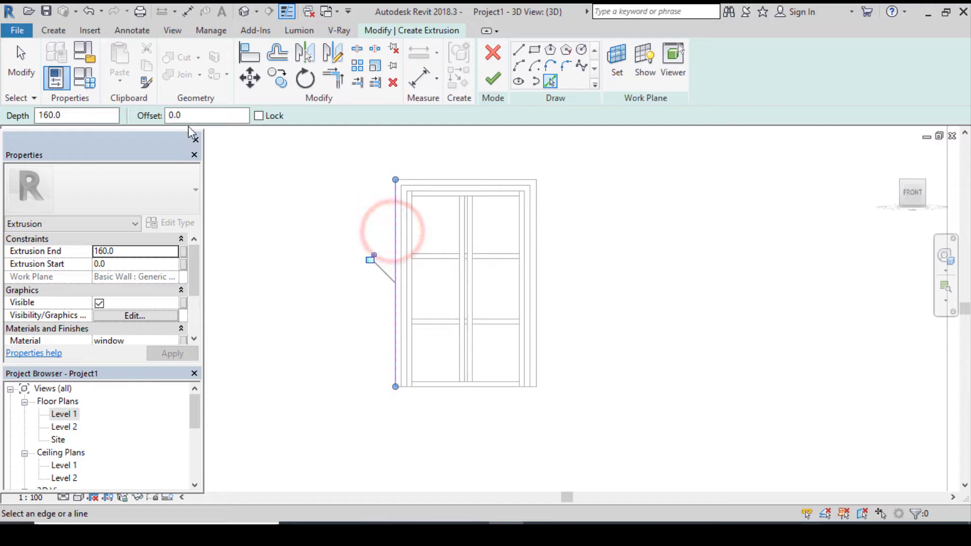
- Draw the left side lines from the picked edge's bottom, 2000 and 2180 long
{"action": "left_click", "coordinate": [516, 51]}
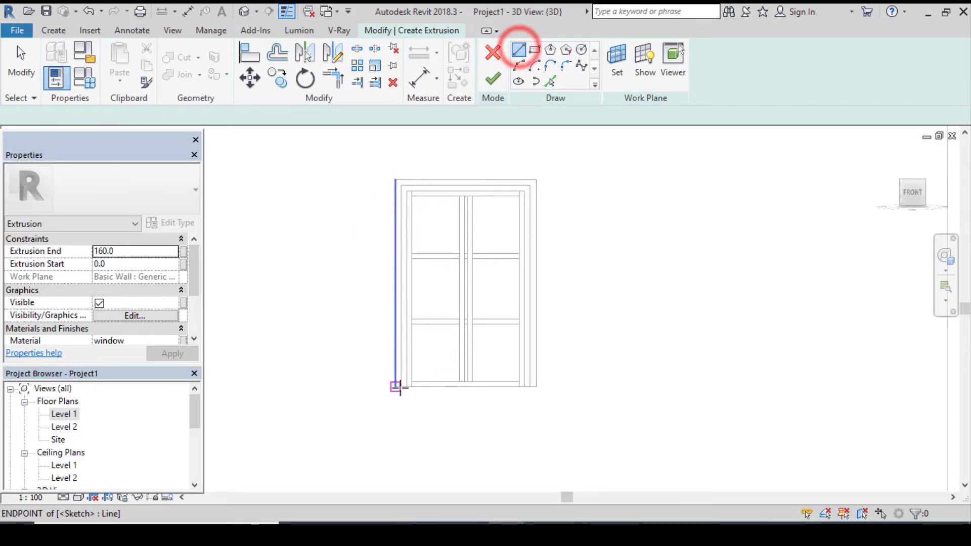
{"action": "scroll", "coordinate": [391, 386], "scroll_direction": "up", "scroll_amount": 4}
{"action": "left_click", "coordinate": [390, 383]}
{"action": "type", "text": "2000"}
{"action": "key", "text": "Return"}
{"action": "scroll", "coordinate": [373, 386], "scroll_direction": "down", "scroll_amount": 3}
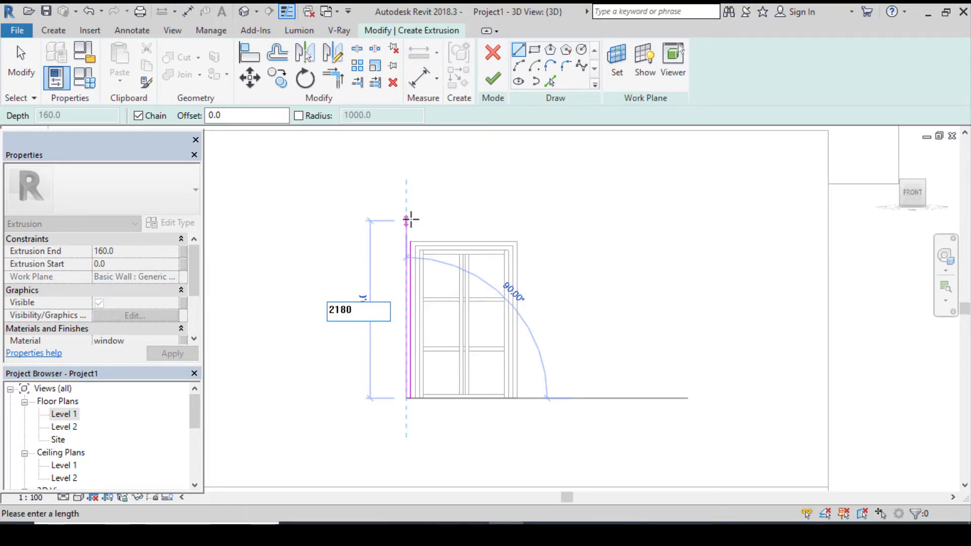
{"action": "key", "text": "Return"}
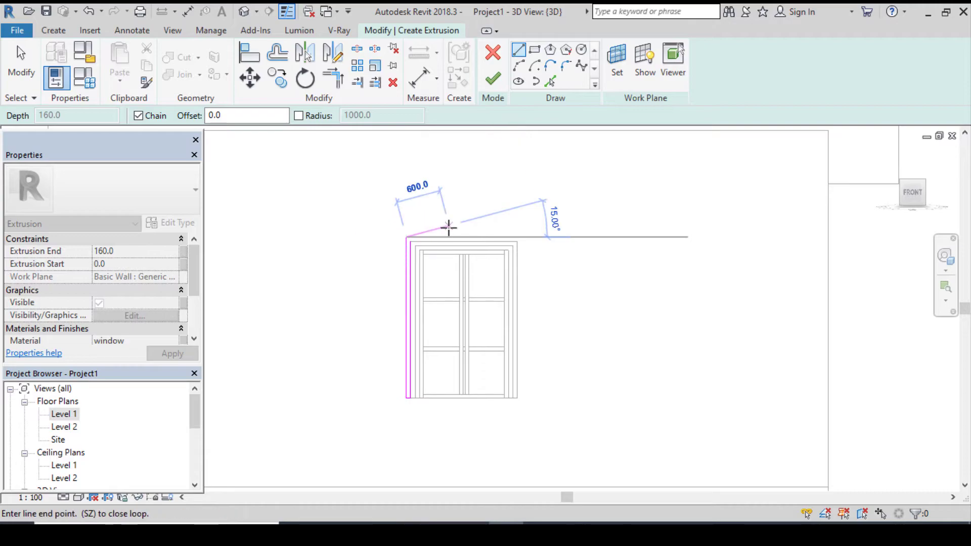
{"action": "scroll", "coordinate": [407, 228], "scroll_direction": "up", "scroll_amount": 3}
{"action": "scroll", "coordinate": [409, 238], "scroll_direction": "up", "scroll_amount": 2}
{"action": "scroll", "coordinate": [412, 240], "scroll_direction": "down", "scroll_amount": 6}
{"action": "key", "text": "Escape"}
{"action": "key", "text": "Escape"}
- Mirror the left-side sketch lines to the right about an axis at the top midpoint
{"action": "mouse_move", "coordinate": [382, 216]}
{"action": "left_mouse_down"}
{"action": "mouse_move", "coordinate": [462, 442]}
{"action": "mouse_move", "coordinate": [455, 459]}
{"action": "left_mouse_up"}
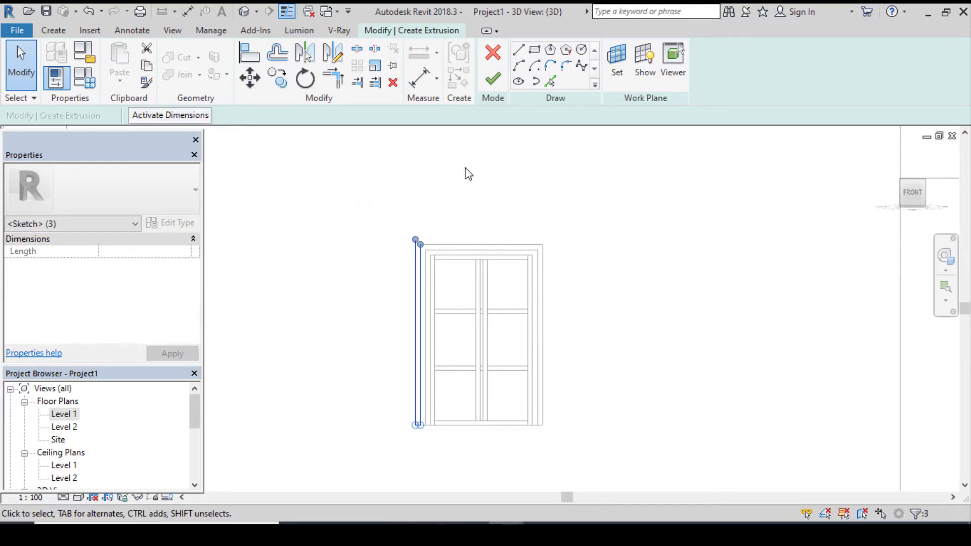
{"action": "left_click", "coordinate": [327, 52]}
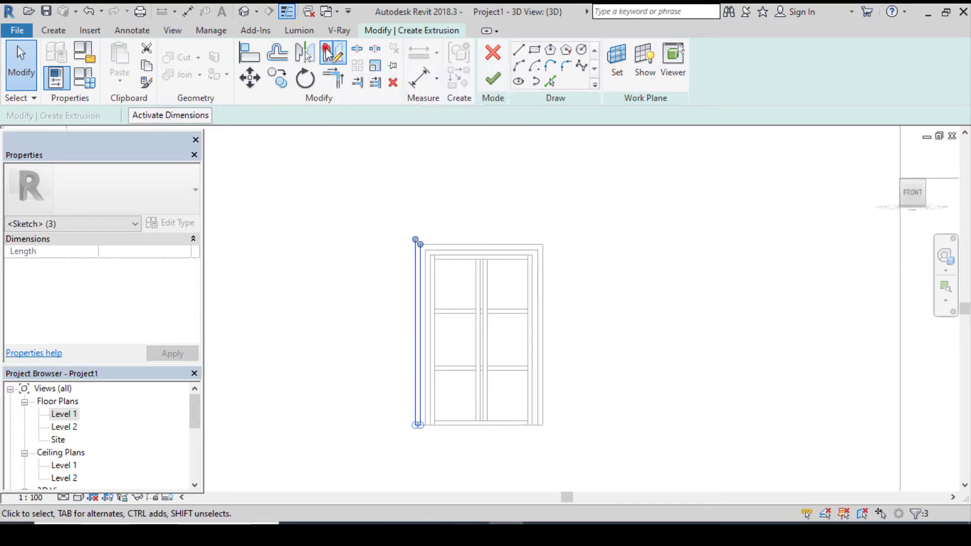
{"action": "scroll", "coordinate": [478, 255], "scroll_direction": "up", "scroll_amount": 3}
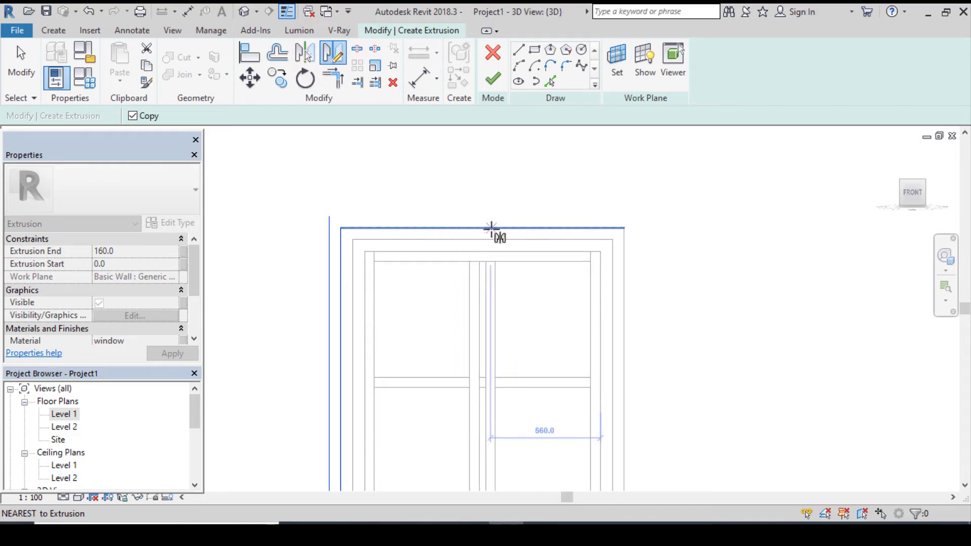
{"action": "left_click", "coordinate": [482, 229]}
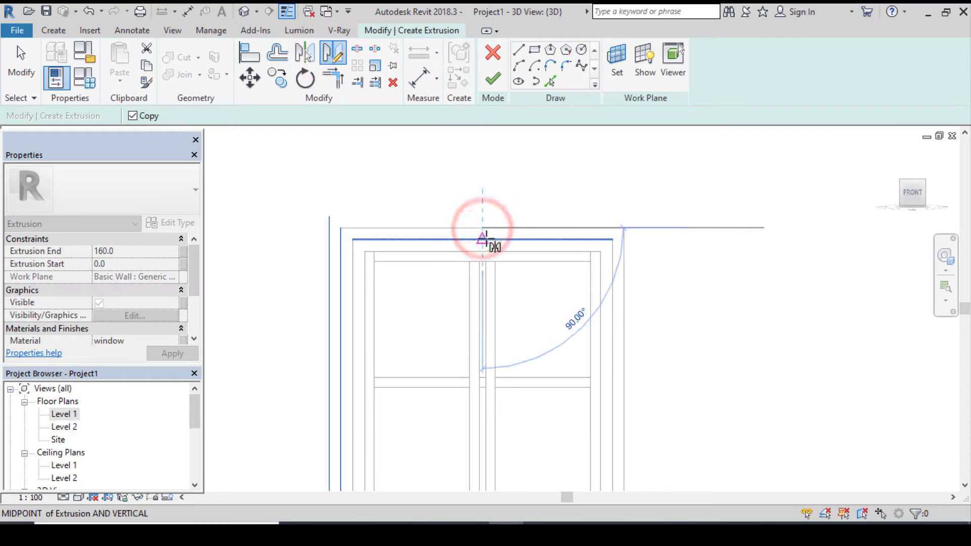
{"action": "left_click", "coordinate": [485, 238]}
{"action": "scroll", "coordinate": [486, 238], "scroll_direction": "down", "scroll_amount": 2}
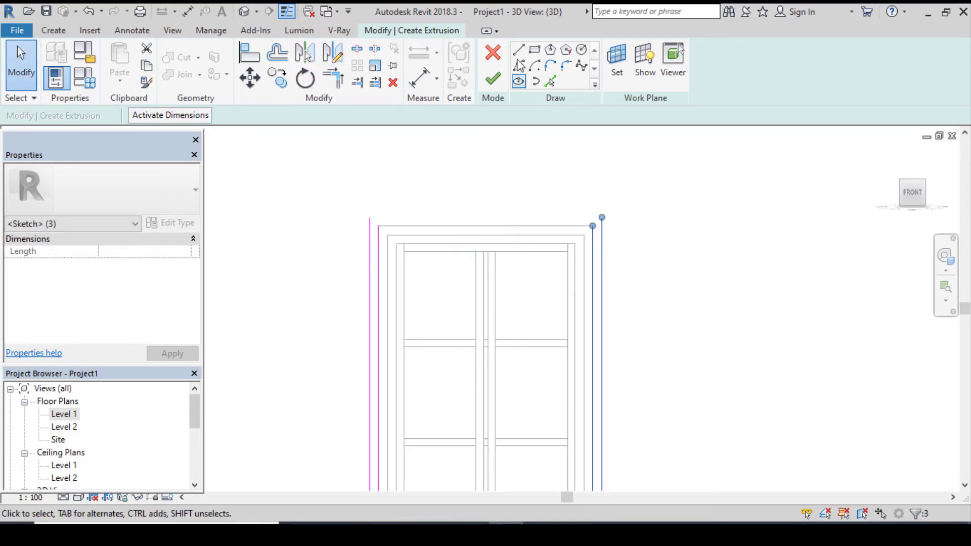
- Draw the two top lines joining the corners to close the outline
{"action": "left_click", "coordinate": [518, 49]}
{"action": "left_click", "coordinate": [377, 225]}
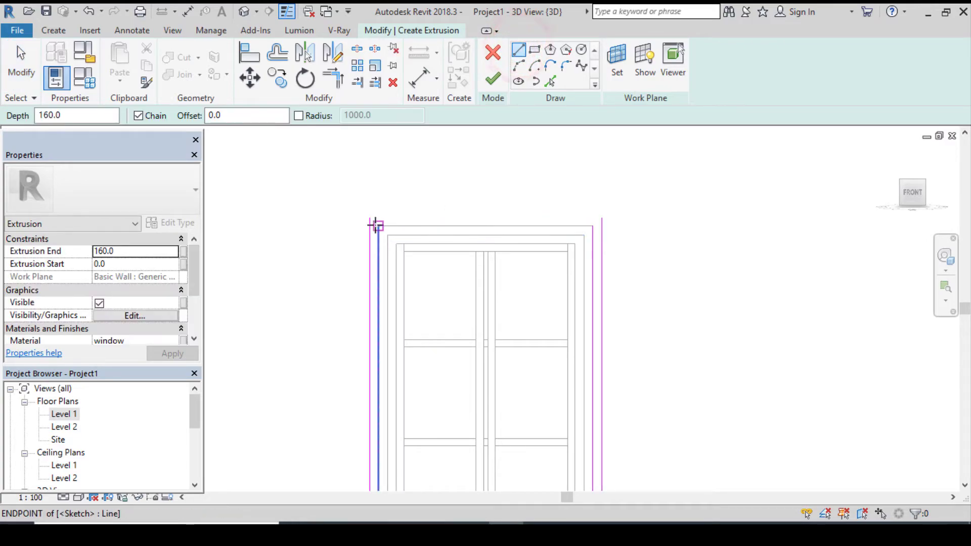
{"action": "left_click", "coordinate": [592, 226]}
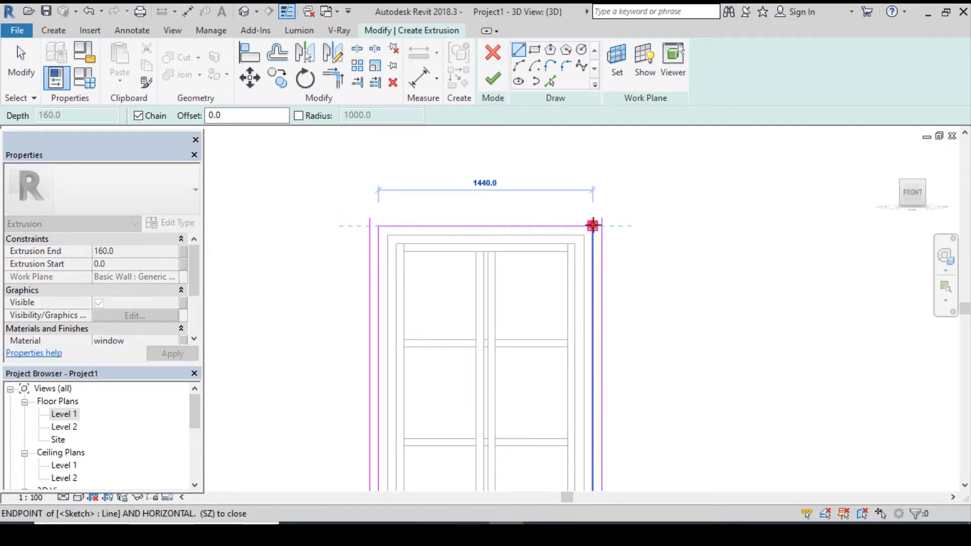
{"action": "left_click", "coordinate": [367, 217]}
{"action": "left_click", "coordinate": [598, 215]}
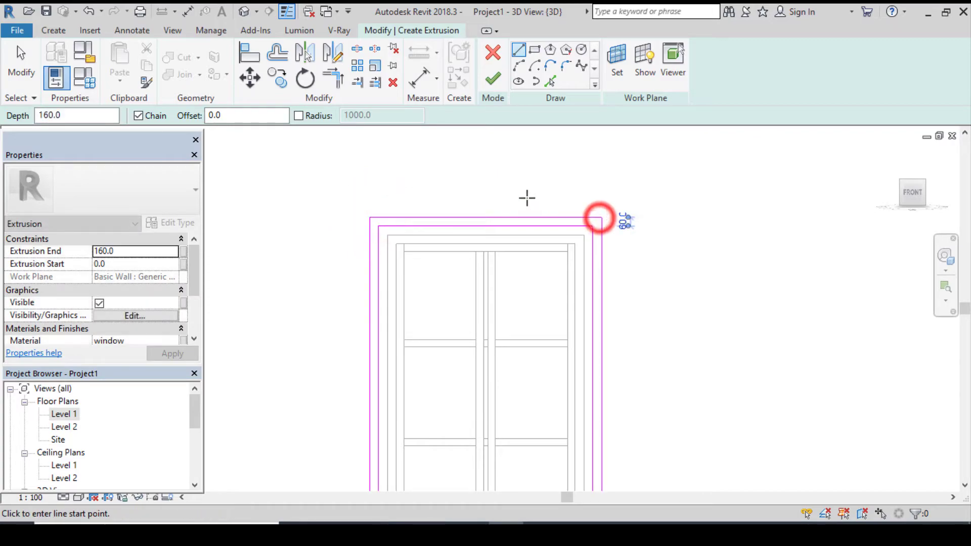
{"action": "scroll", "coordinate": [526, 197], "scroll_direction": "down", "scroll_amount": 2}
{"action": "key", "text": "Escape"}
- Set the Extrusion End to 220 and finish the second frame layer
{"action": "left_click", "coordinate": [106, 253]}
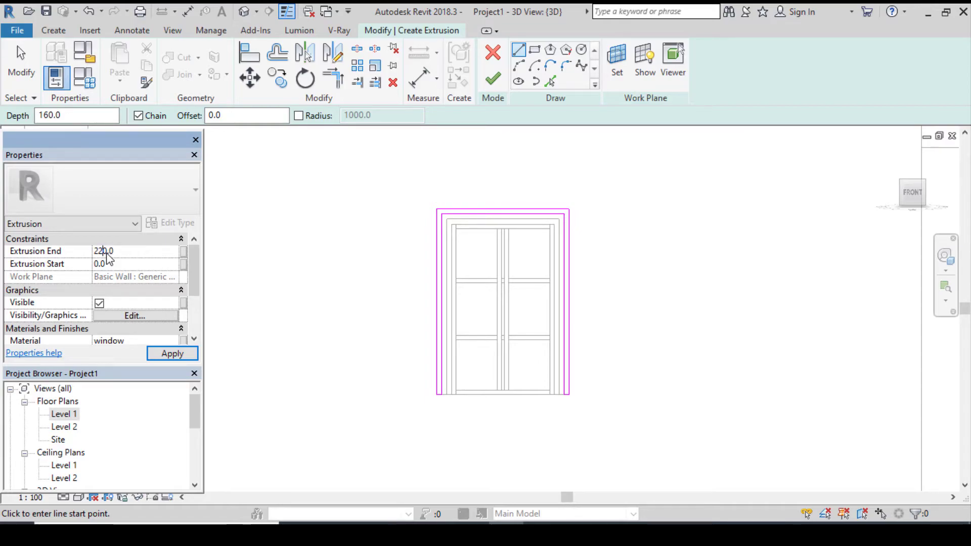
{"action": "key", "text": "Return"}
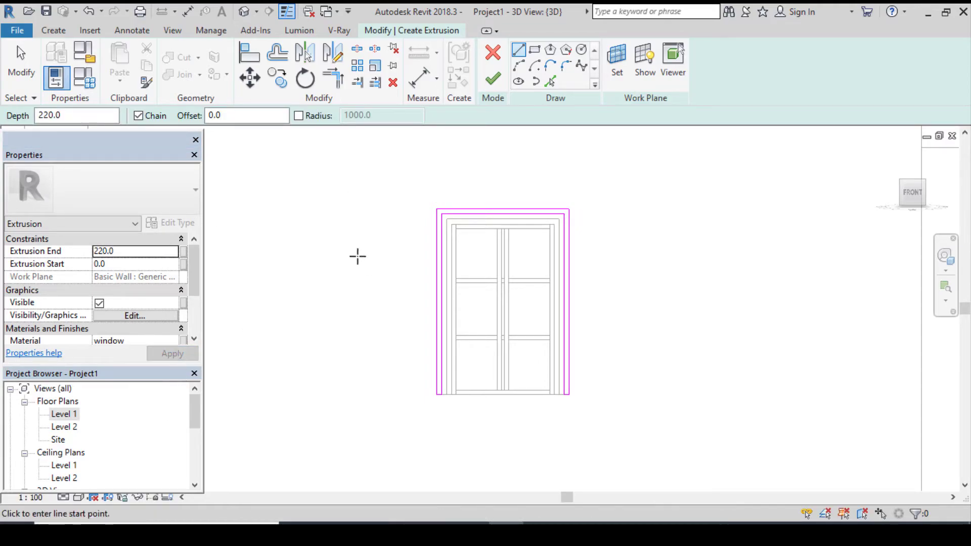
{"action": "left_click", "coordinate": [492, 81]}
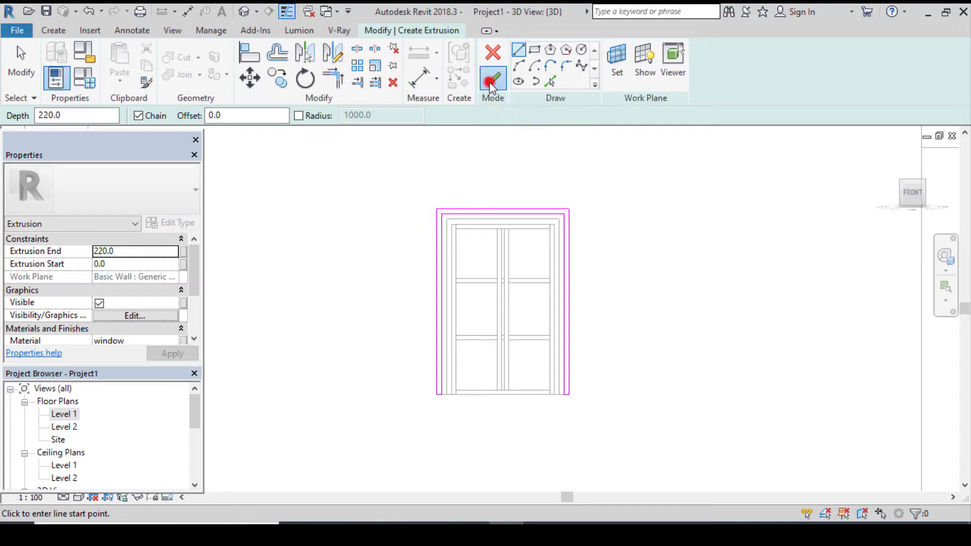
- Start another extrusion sketch for the outer frame layer
{"action": "left_click", "coordinate": [53, 30]}
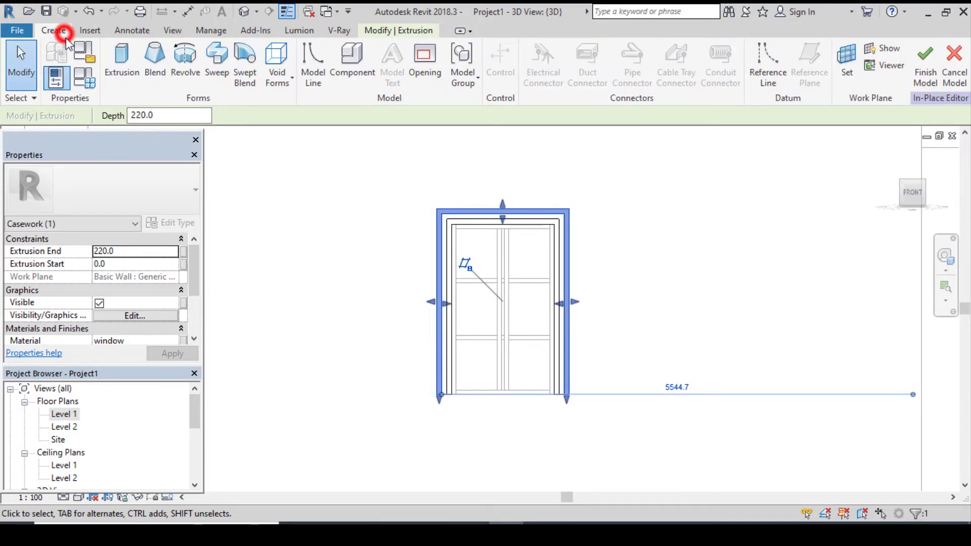
{"action": "left_click", "coordinate": [127, 63]}
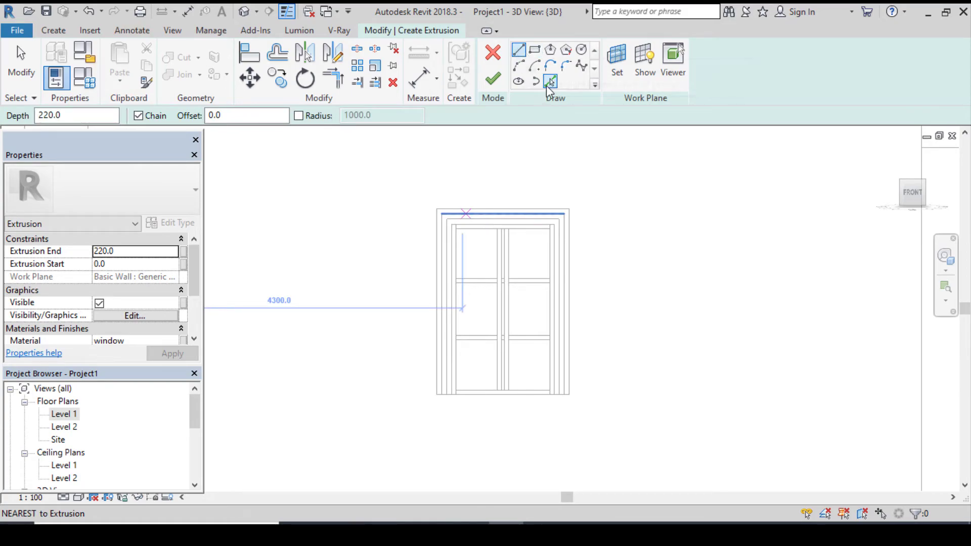
{"action": "left_click", "coordinate": [549, 83]}
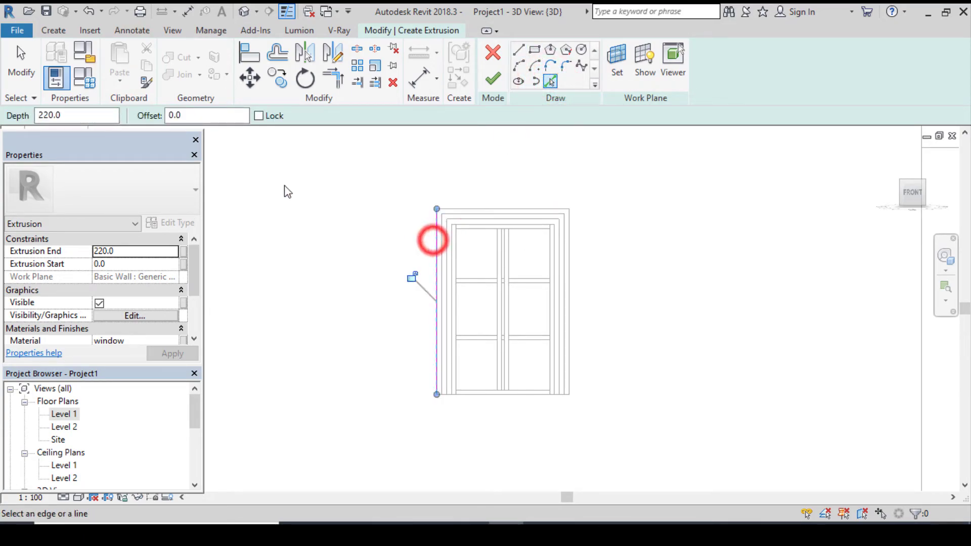
{"action": "left_click", "coordinate": [518, 49]}
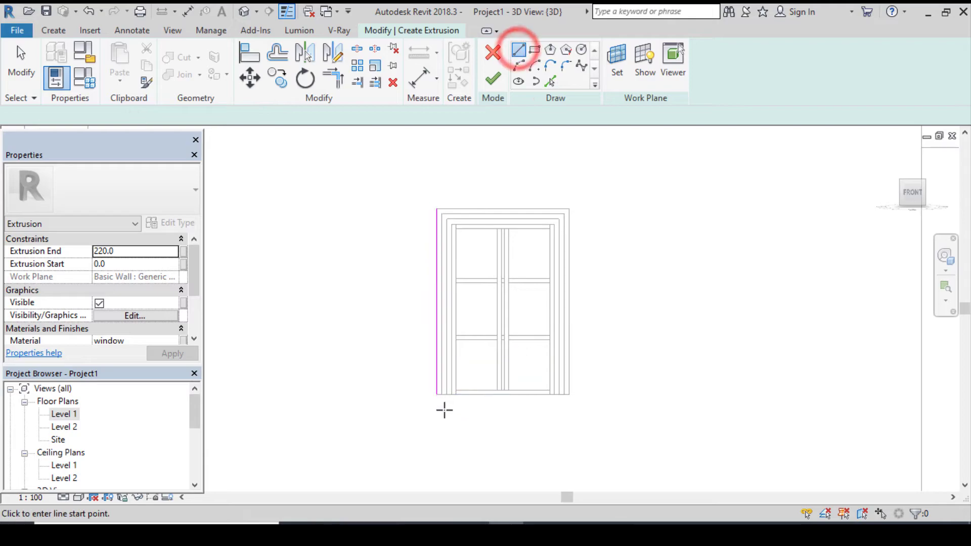
{"action": "scroll", "coordinate": [445, 410], "scroll_direction": "up", "scroll_amount": 2}
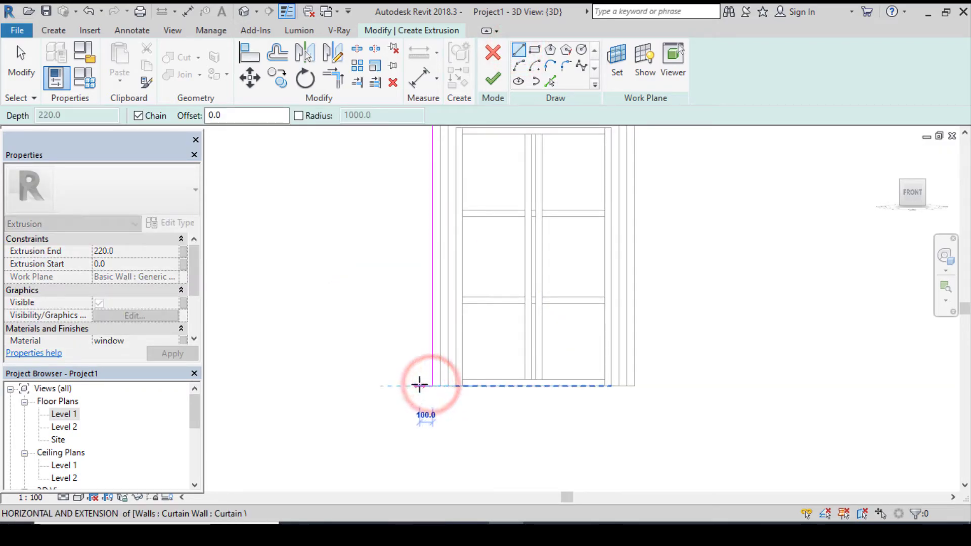
- Draw the left side: a 60 sill line and a 2240 vertical frame line
{"action": "type", "text": "60"}
{"action": "key", "text": "Return"}
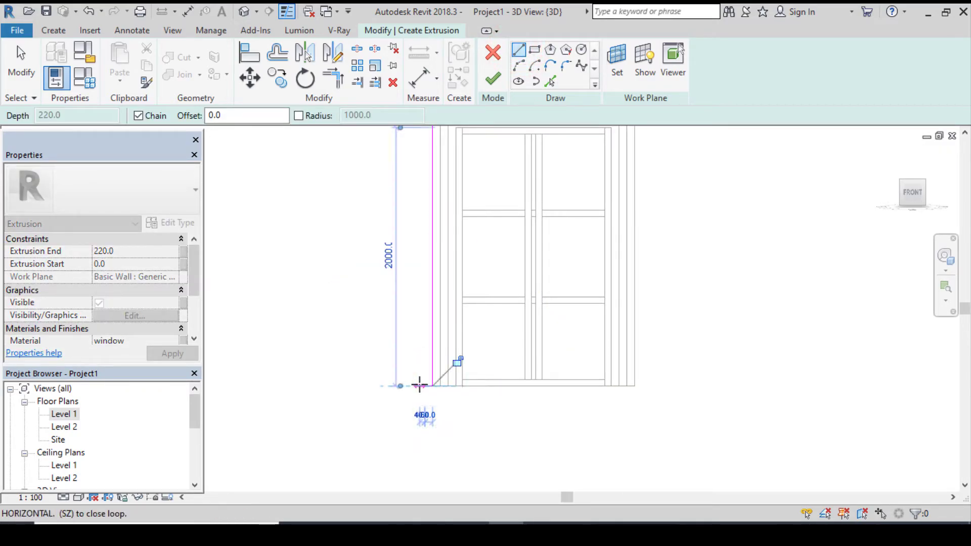
{"action": "scroll", "coordinate": [444, 385], "scroll_direction": "down", "scroll_amount": 3}
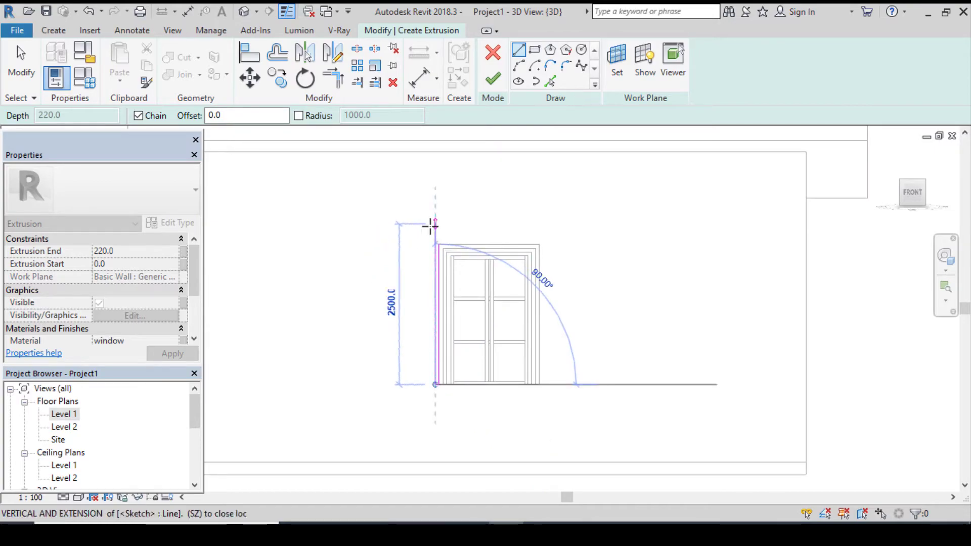
{"action": "scroll", "coordinate": [430, 230], "scroll_direction": "up", "scroll_amount": 4}
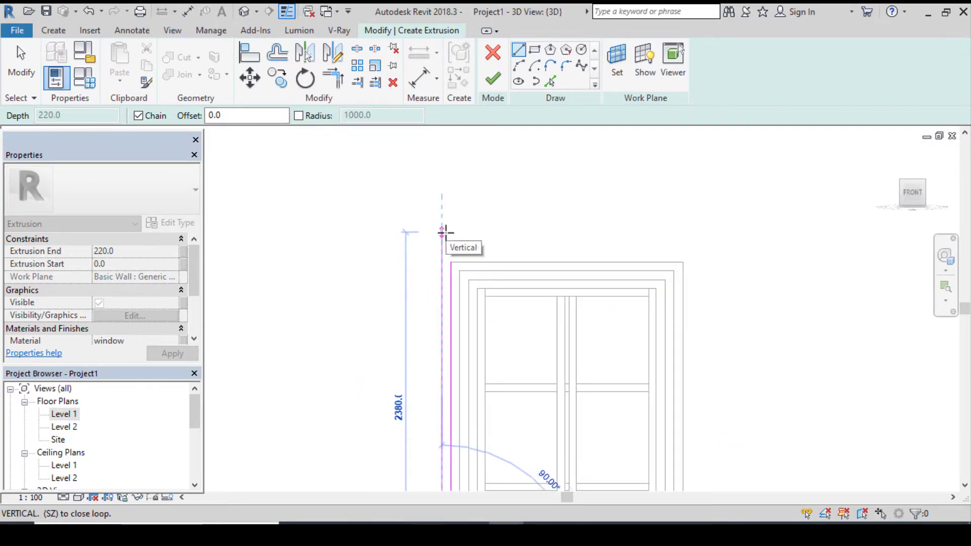
{"action": "scroll", "coordinate": [445, 230], "scroll_direction": "down", "scroll_amount": 2}
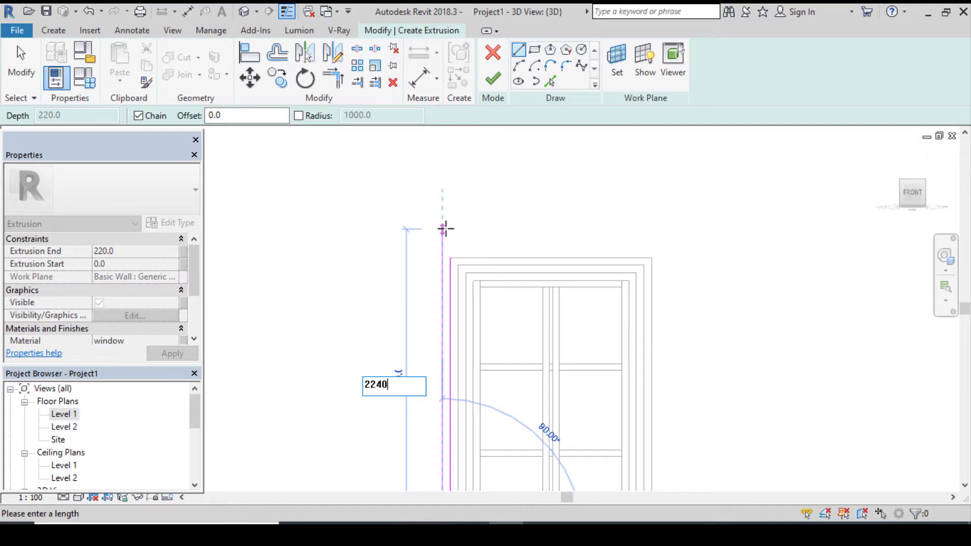
{"action": "key", "text": "Return"}
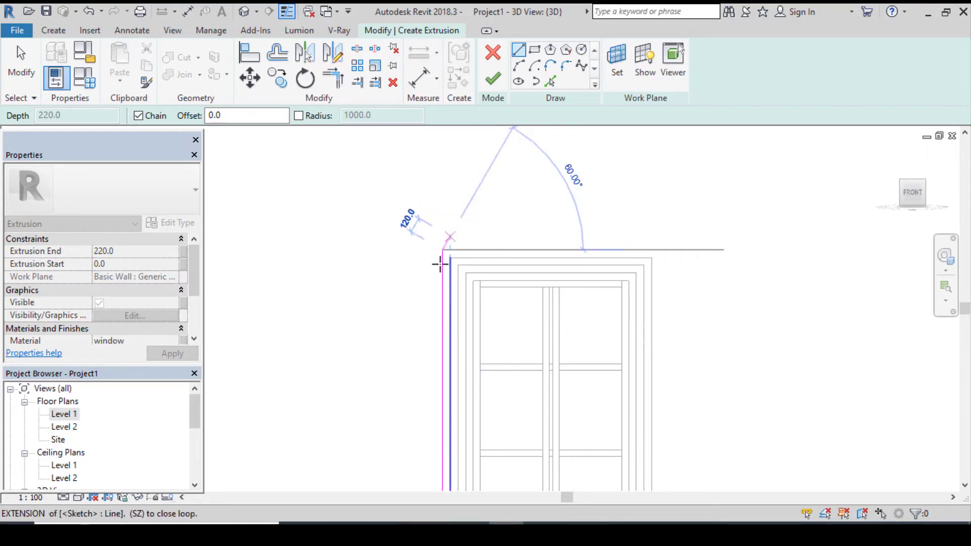
{"action": "scroll", "coordinate": [436, 201], "scroll_direction": "down", "scroll_amount": 2}
{"action": "key", "text": "Escape"}
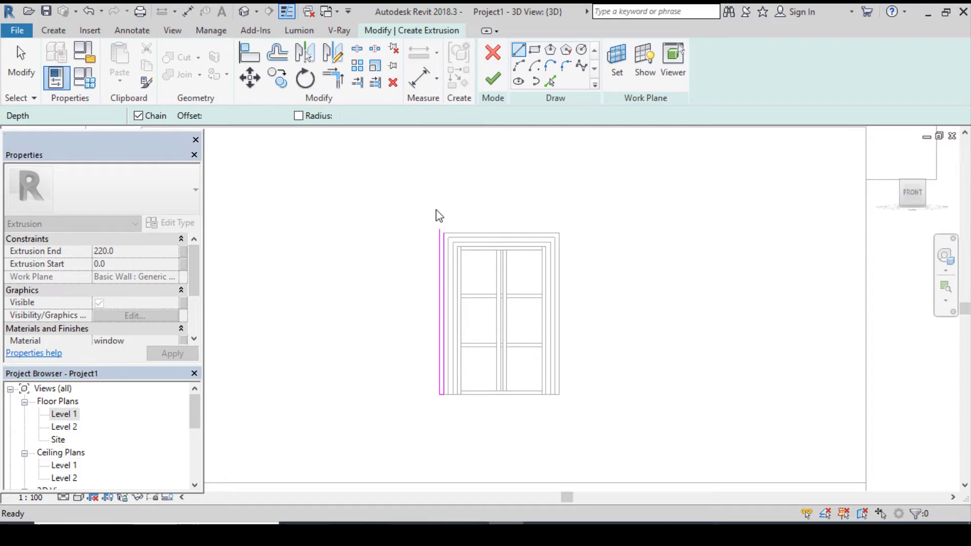
{"action": "key", "text": "Escape"}
- Mirror the three left-side lines to the right about a vertical axis at the top midpoint
{"action": "mouse_move", "coordinate": [408, 211]}
{"action": "left_mouse_down"}
{"action": "mouse_move", "coordinate": [477, 365]}
{"action": "mouse_move", "coordinate": [479, 423]}
{"action": "left_mouse_up"}
{"action": "left_click", "coordinate": [339, 57]}
{"action": "scroll", "coordinate": [503, 231], "scroll_direction": "up", "scroll_amount": 5}
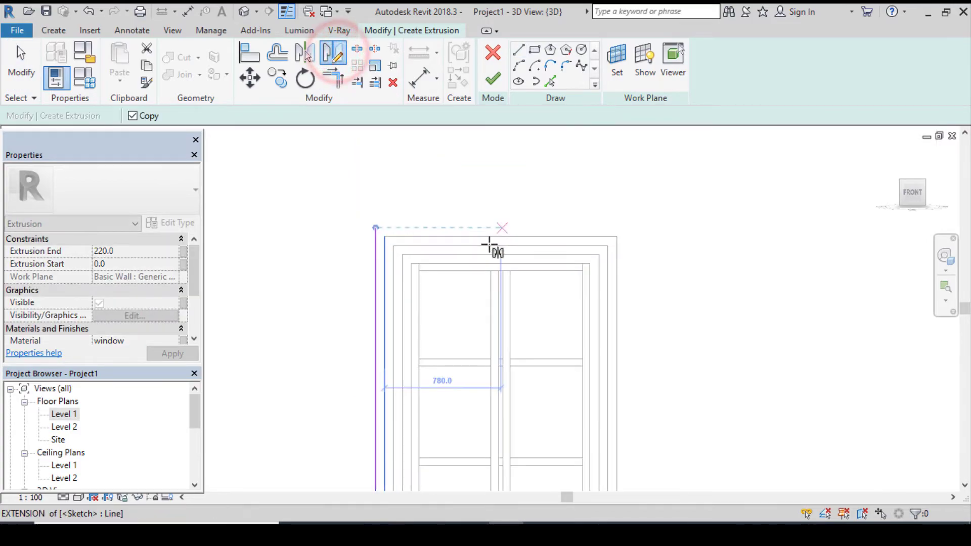
{"action": "left_click", "coordinate": [506, 236]}
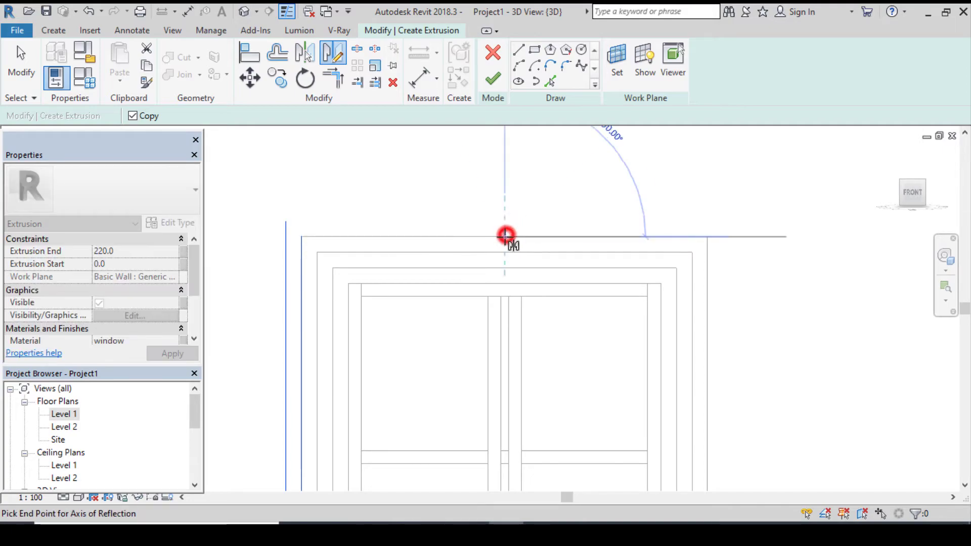
{"action": "left_click", "coordinate": [505, 247]}
{"action": "scroll", "coordinate": [505, 246], "scroll_direction": "down", "scroll_amount": 3}
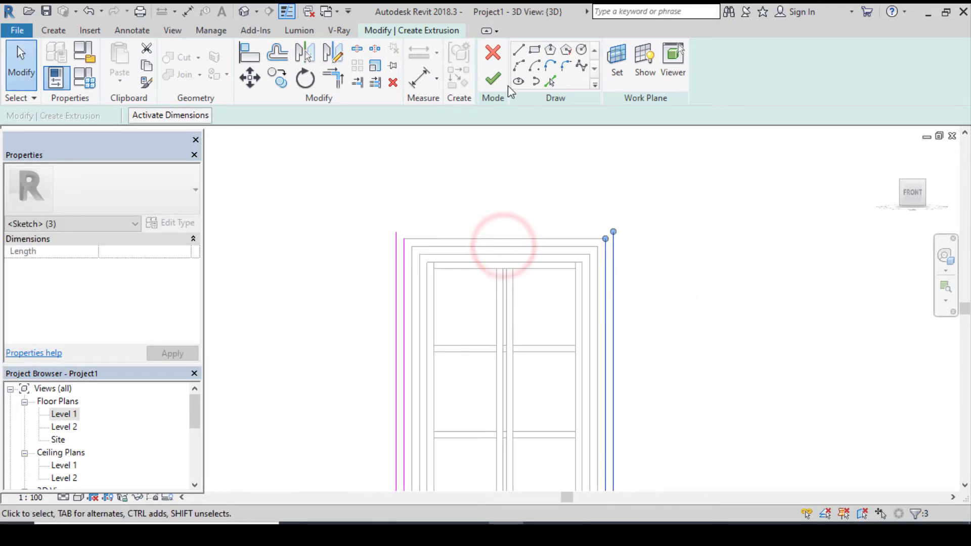
- Draw the inner and outer top edges between the top-left and top-right corners
{"action": "left_click", "coordinate": [519, 50]}
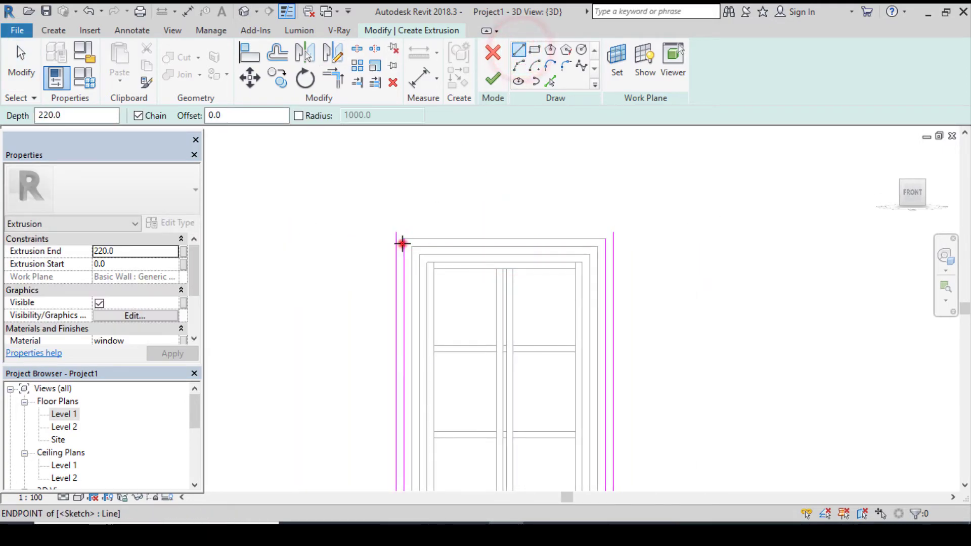
{"action": "left_click", "coordinate": [403, 239]}
{"action": "left_click", "coordinate": [605, 238]}
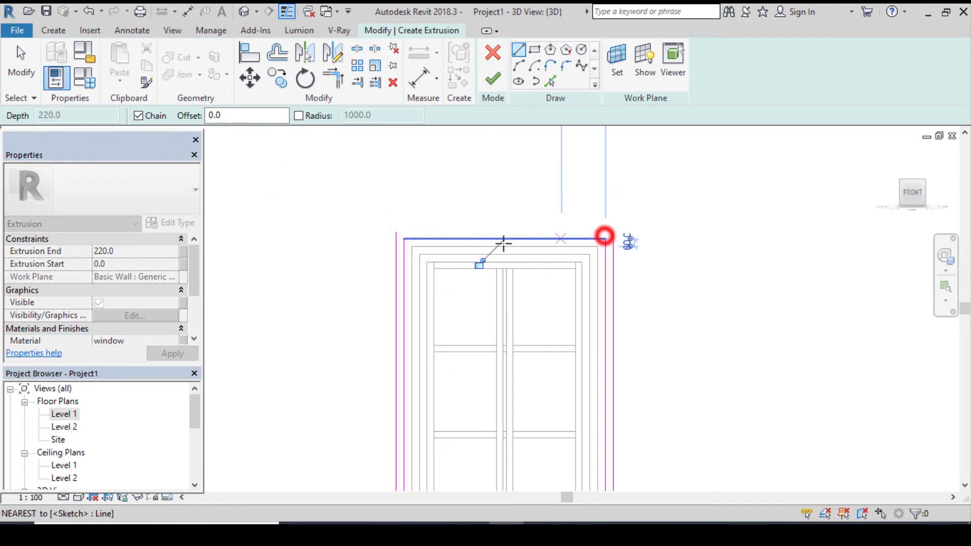
{"action": "key", "text": "Escape"}
{"action": "left_click", "coordinate": [396, 231]}
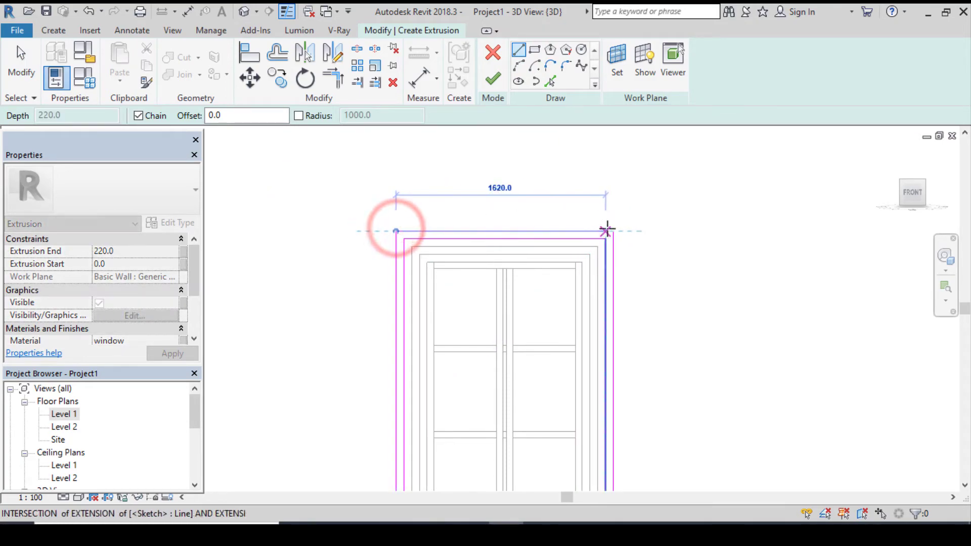
{"action": "left_click", "coordinate": [612, 230]}
{"action": "scroll", "coordinate": [448, 190], "scroll_direction": "down", "scroll_amount": 3}
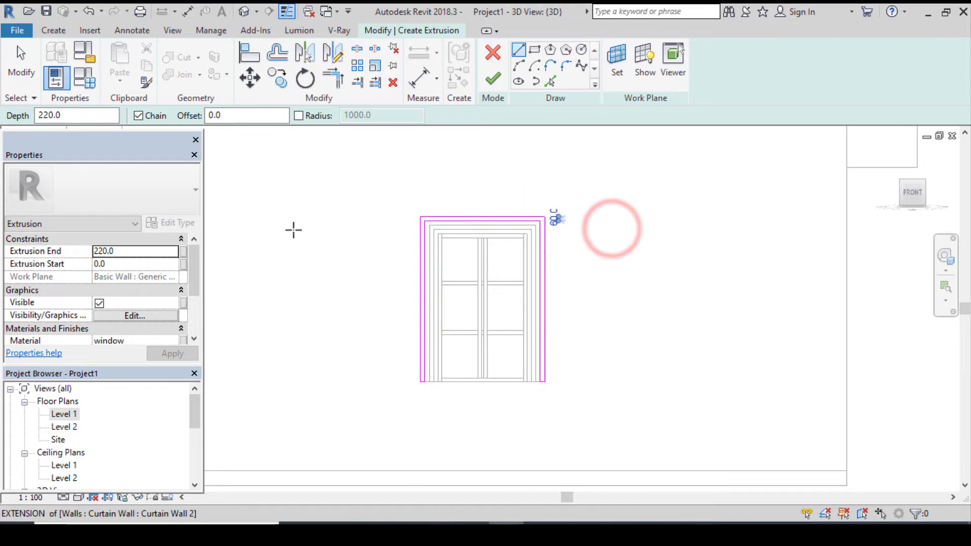
- Set the Extrusion End to 300, apply, and finish the outer frame extrusion
{"action": "left_click", "coordinate": [104, 256]}
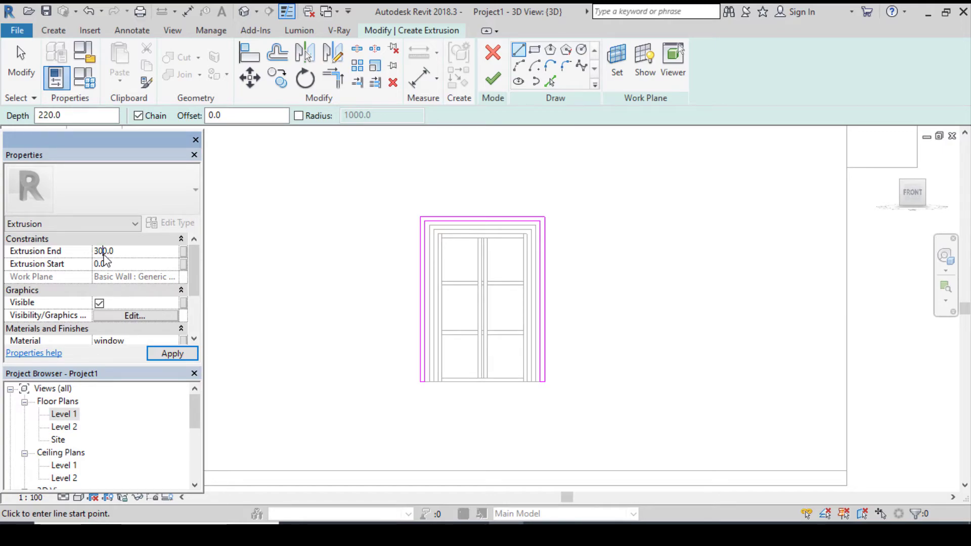
{"action": "left_click", "coordinate": [167, 353]}
{"action": "left_click", "coordinate": [493, 78]}
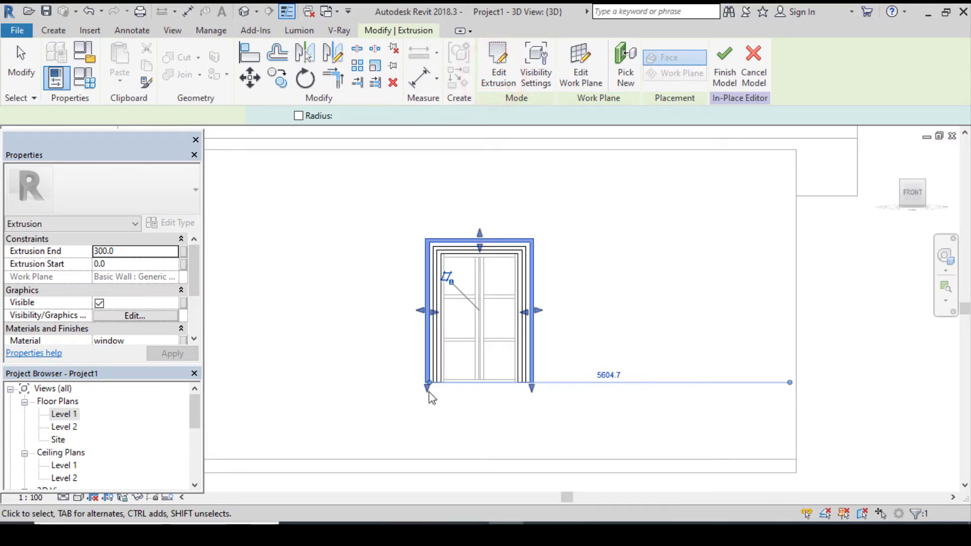
{"action": "scroll", "coordinate": [429, 393], "scroll_direction": "up", "scroll_amount": 4}
{"action": "scroll", "coordinate": [402, 400], "scroll_direction": "down", "scroll_amount": 1}
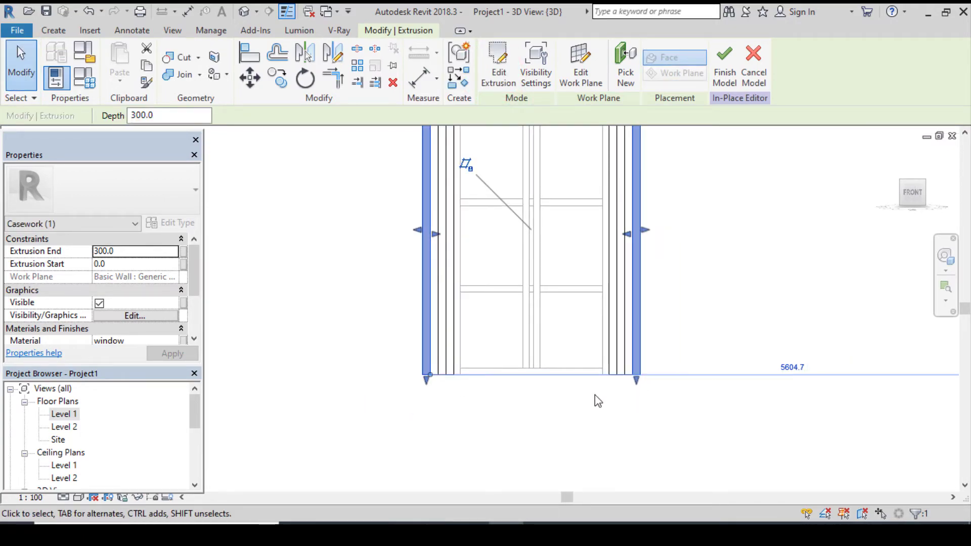
- Deselect the frame and start a new extrusion for the sill
{"action": "left_click", "coordinate": [466, 405]}
{"action": "scroll", "coordinate": [388, 369], "scroll_direction": "down", "scroll_amount": 1}
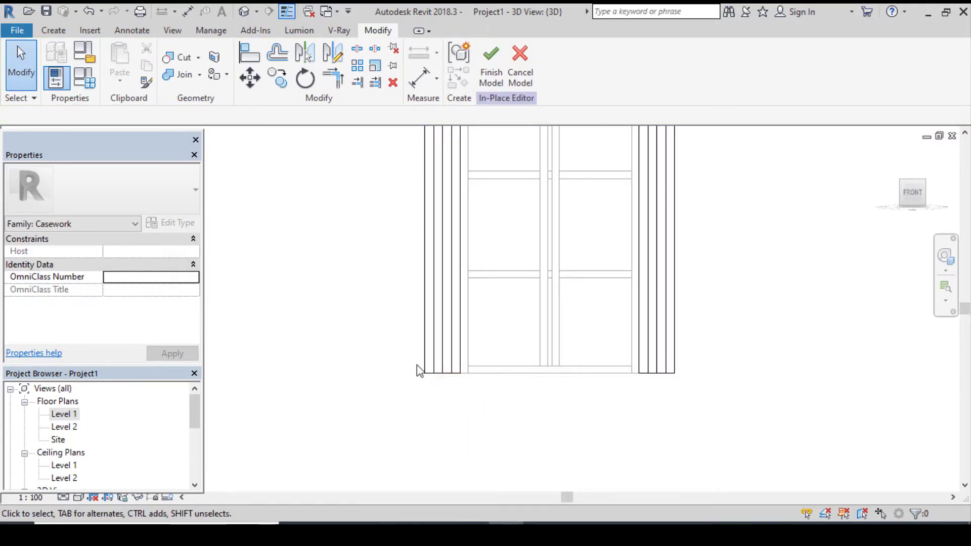
{"action": "scroll", "coordinate": [418, 368], "scroll_direction": "down", "scroll_amount": 2}
{"action": "left_click", "coordinate": [54, 31]}
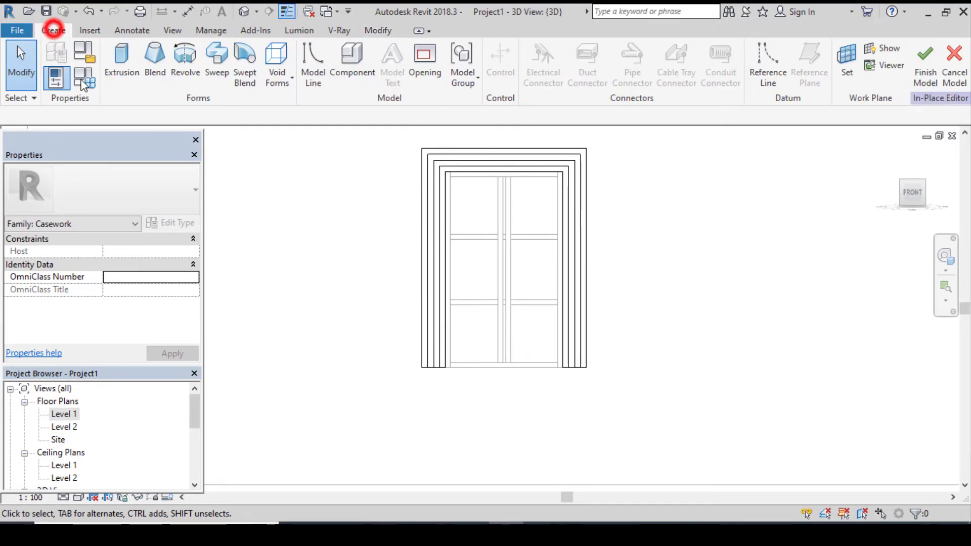
{"action": "left_click", "coordinate": [121, 71]}
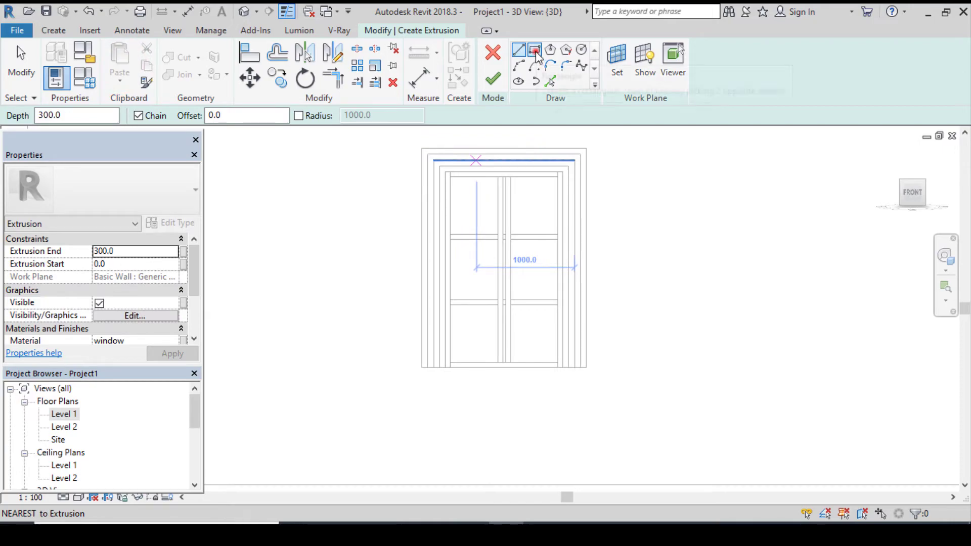
- Sketch the sill rectangle below the window, extending past its right side
{"action": "left_click", "coordinate": [535, 51]}
{"action": "scroll", "coordinate": [405, 359], "scroll_direction": "up", "scroll_amount": 2}
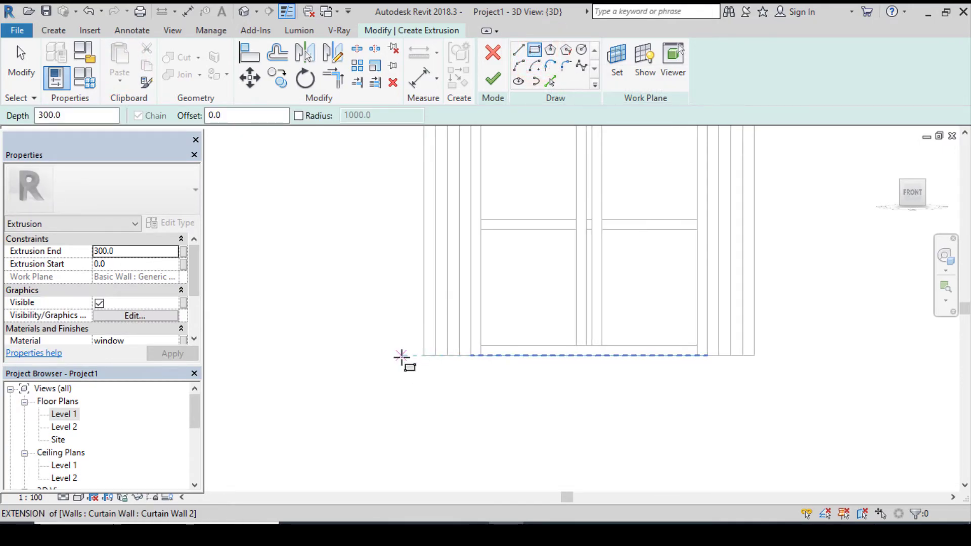
{"action": "left_click", "coordinate": [402, 356]}
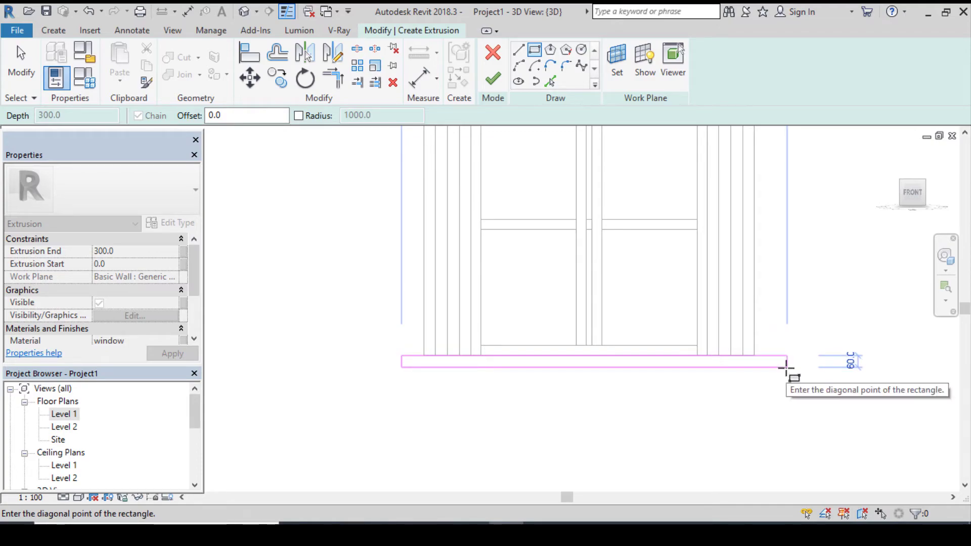
{"action": "left_click", "coordinate": [783, 367]}
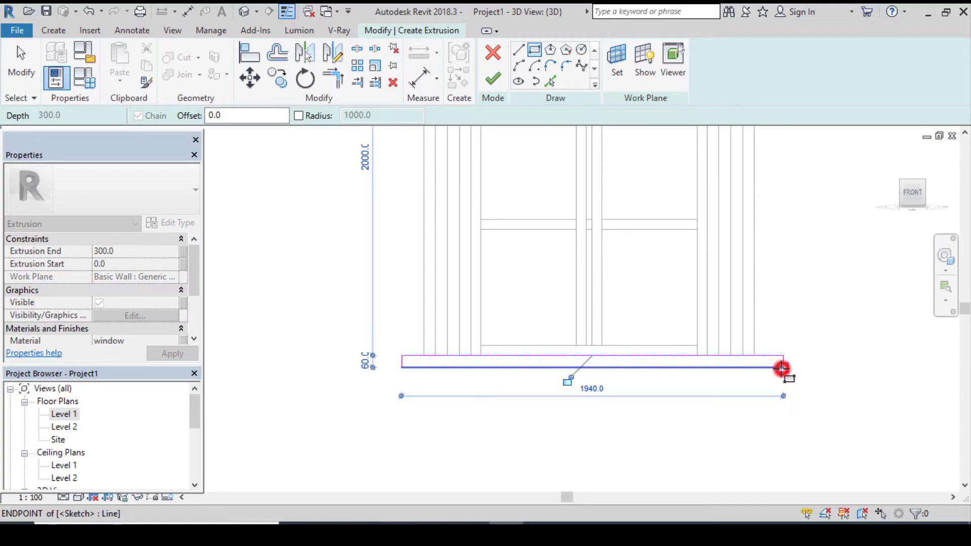
{"action": "scroll", "coordinate": [469, 413], "scroll_direction": "up", "scroll_amount": 1}
{"action": "key", "text": "Escape"}
{"action": "key", "text": "Escape"}
{"action": "left_click_drag", "start_coordinate": [381, 346], "coordinate": [379, 337]}
{"action": "left_click", "coordinate": [399, 375]}
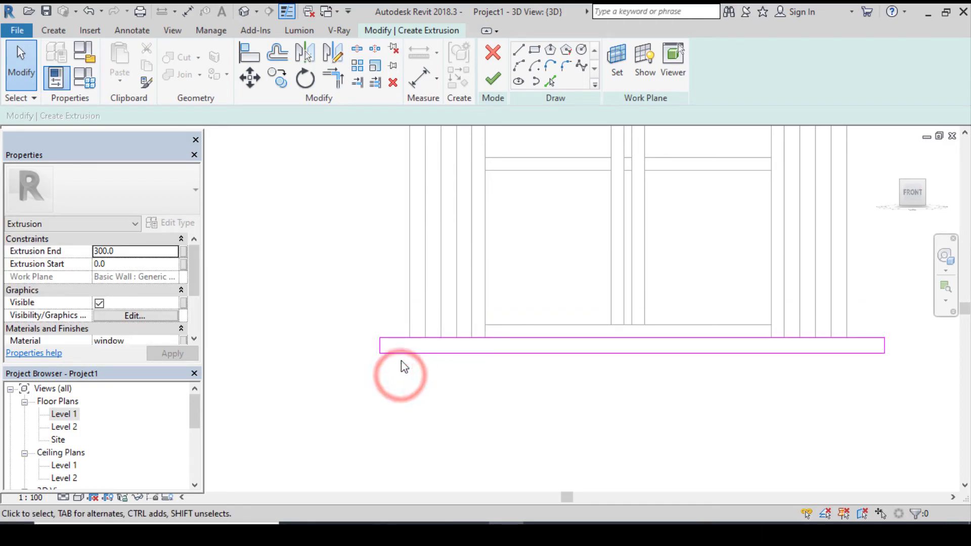
{"action": "scroll", "coordinate": [403, 365], "scroll_direction": "down", "scroll_amount": 1}
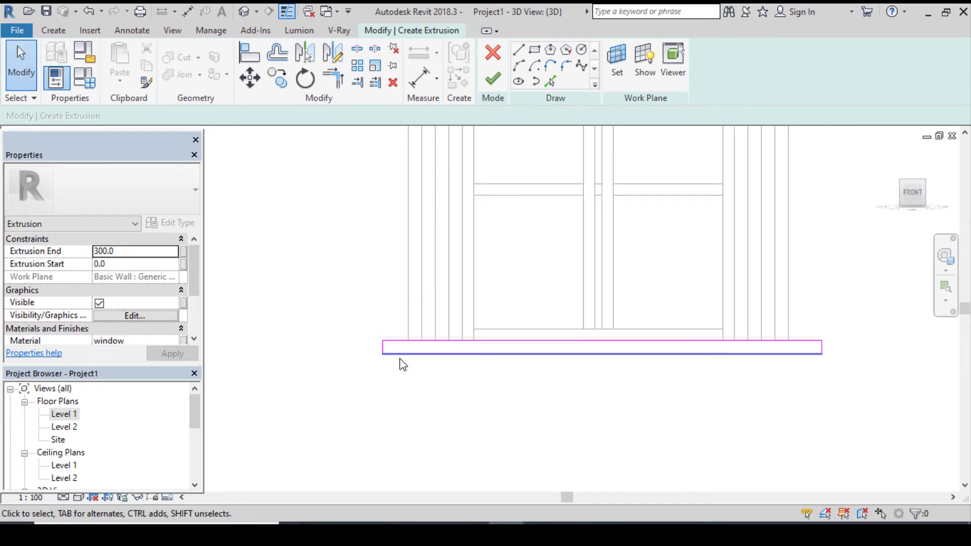
- Set the sill's Extrusion End to 320, apply, and finish it
{"action": "left_click", "coordinate": [106, 253]}
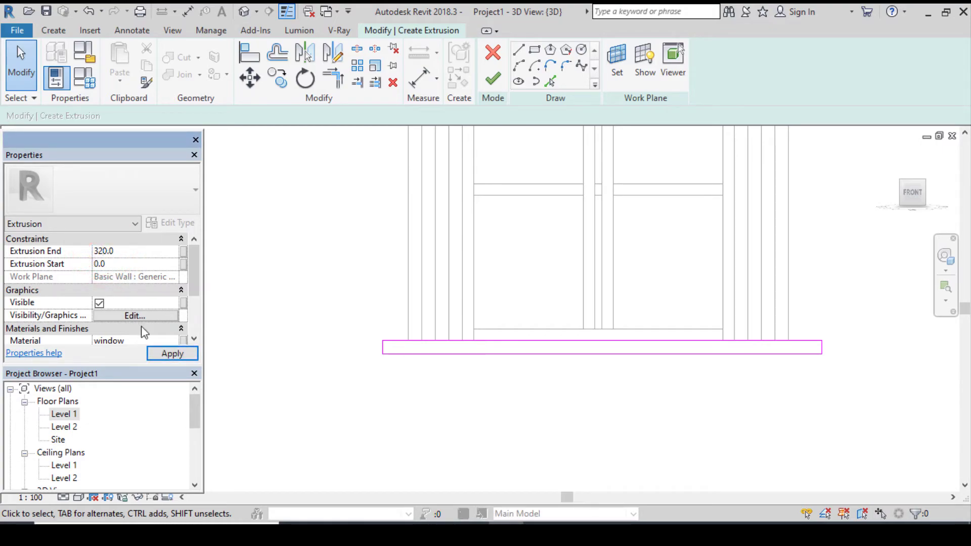
{"action": "left_click", "coordinate": [156, 355]}
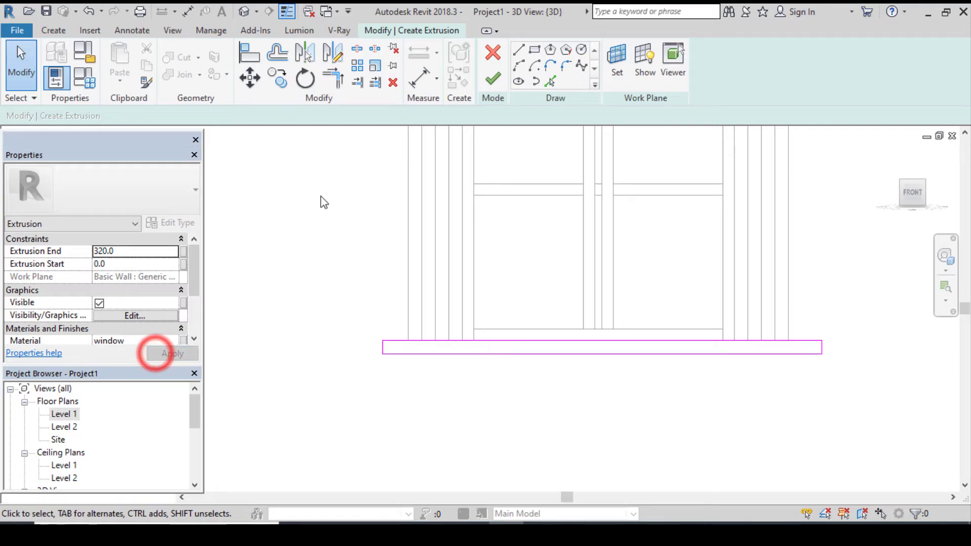
{"action": "left_click", "coordinate": [489, 85]}
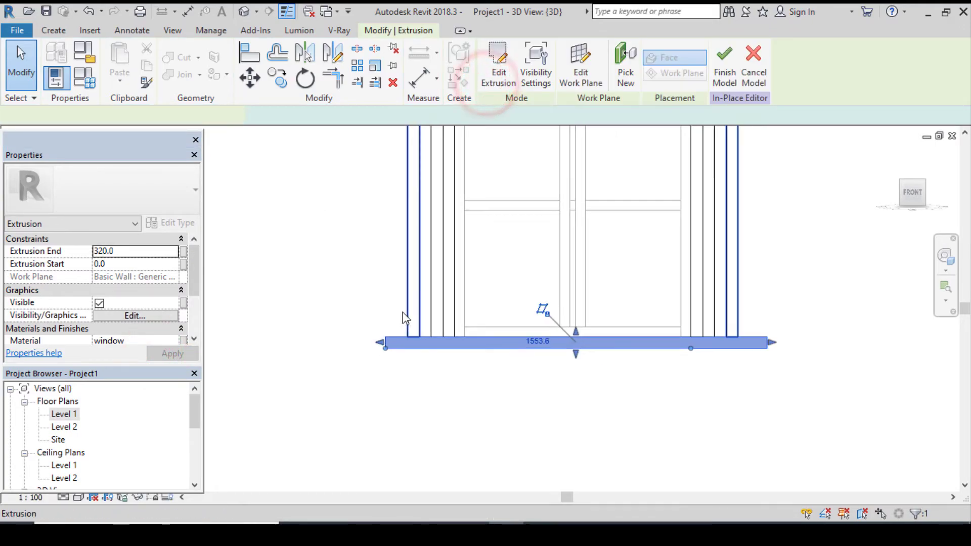
- Start another extrusion with the wall face picked as the work plane
{"action": "left_click", "coordinate": [54, 30]}
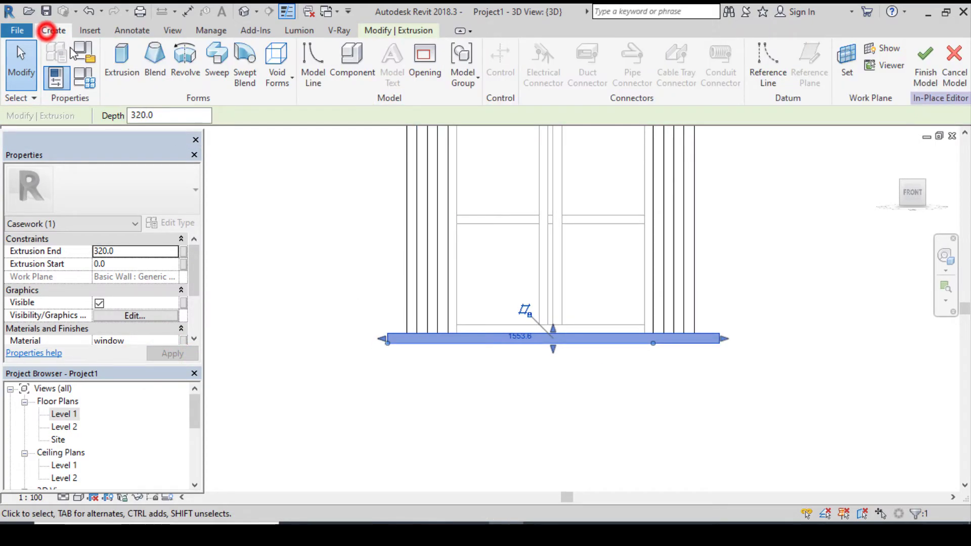
{"action": "left_click", "coordinate": [121, 59]}
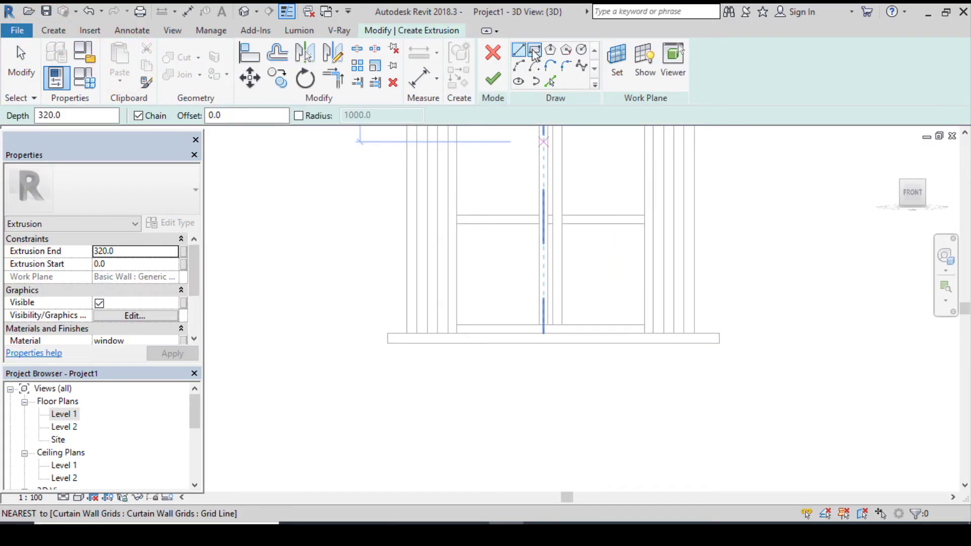
{"action": "left_click", "coordinate": [612, 62]}
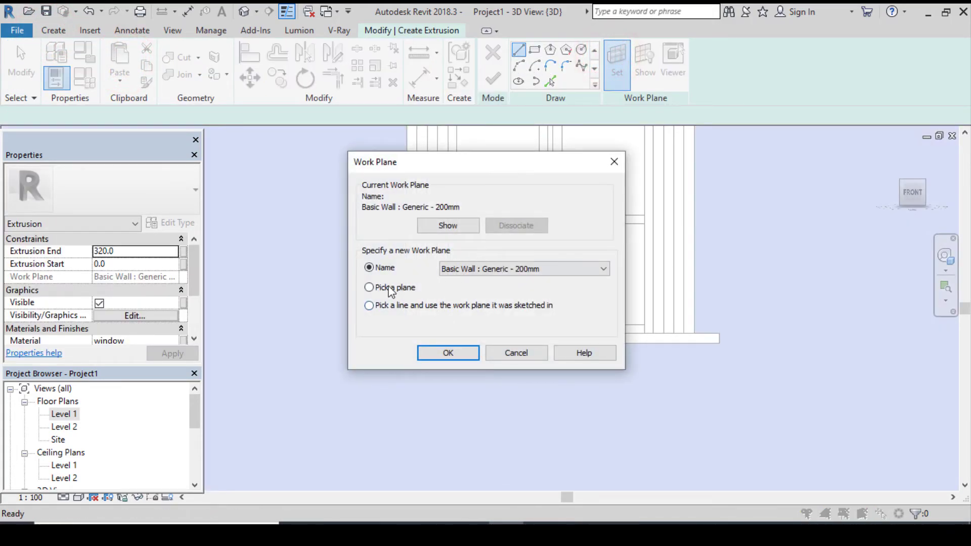
{"action": "left_click", "coordinate": [448, 353]}
{"action": "scroll", "coordinate": [460, 326], "scroll_direction": "down", "scroll_amount": 3}
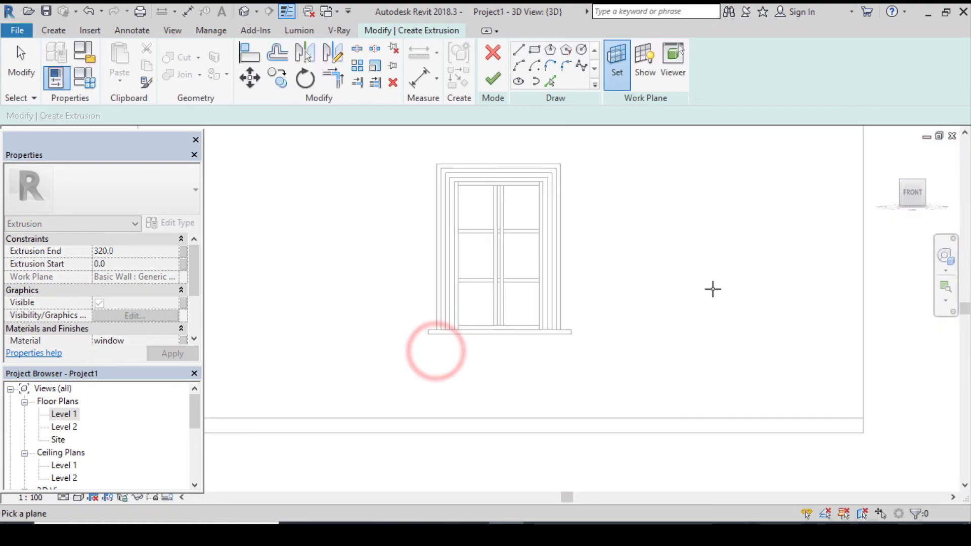
{"action": "left_click", "coordinate": [859, 258]}
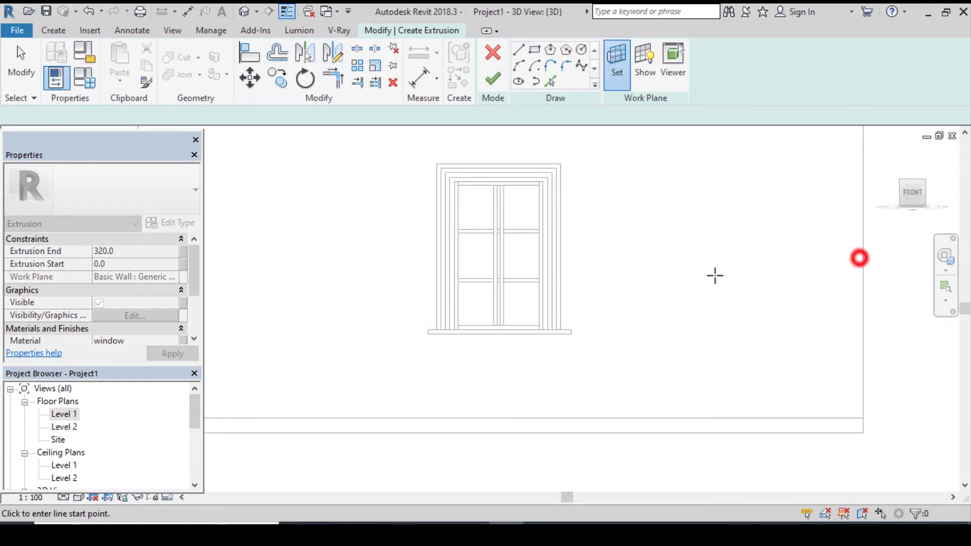
- Draw a 1840 by 60 rectangle along the existing sill's lower edge
{"action": "left_click", "coordinate": [535, 49]}
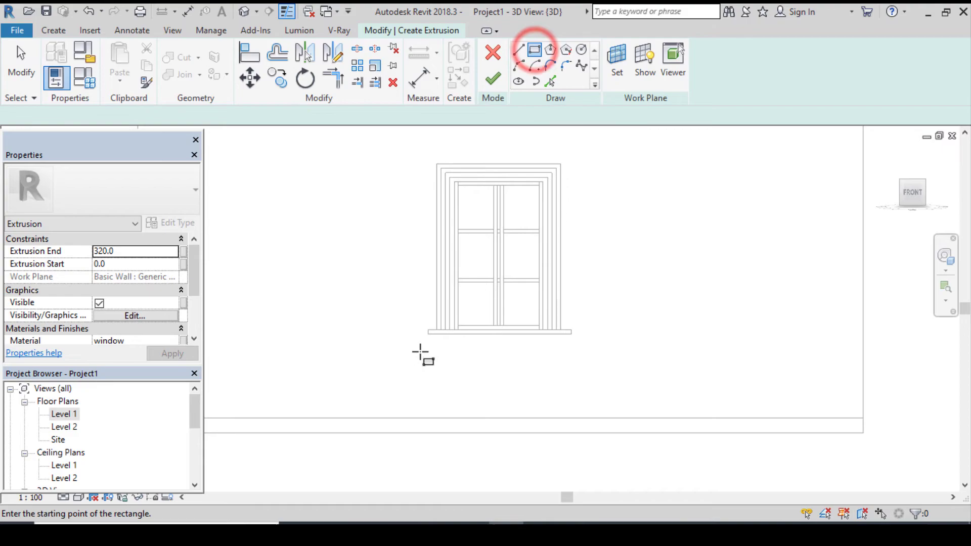
{"action": "scroll", "coordinate": [428, 341], "scroll_direction": "up", "scroll_amount": 5}
{"action": "scroll", "coordinate": [460, 340], "scroll_direction": "up", "scroll_amount": 3}
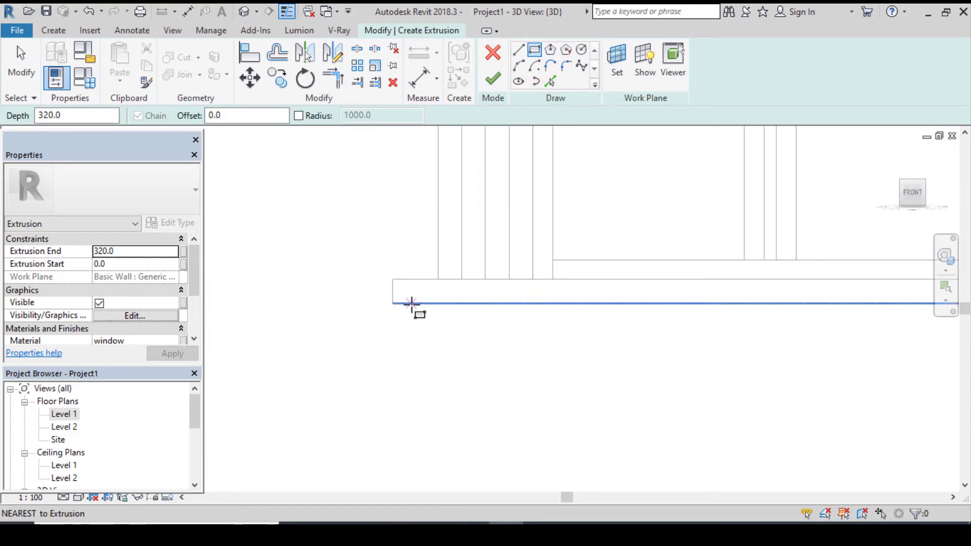
{"action": "left_click", "coordinate": [412, 304]}
{"action": "scroll", "coordinate": [403, 344], "scroll_direction": "down", "scroll_amount": 2}
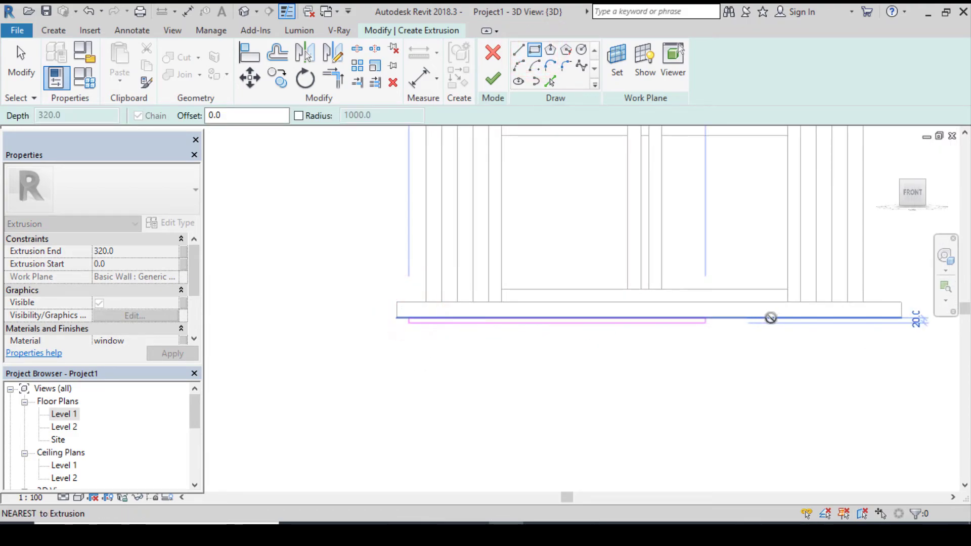
{"action": "scroll", "coordinate": [730, 331], "scroll_direction": "down", "scroll_amount": 2}
{"action": "scroll", "coordinate": [806, 335], "scroll_direction": "up", "scroll_amount": 2}
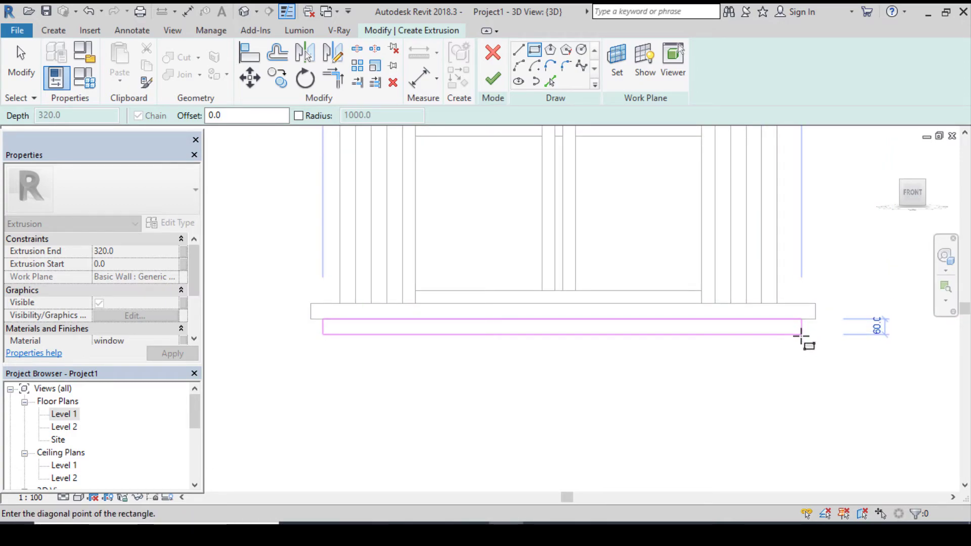
{"action": "left_click", "coordinate": [801, 335]}
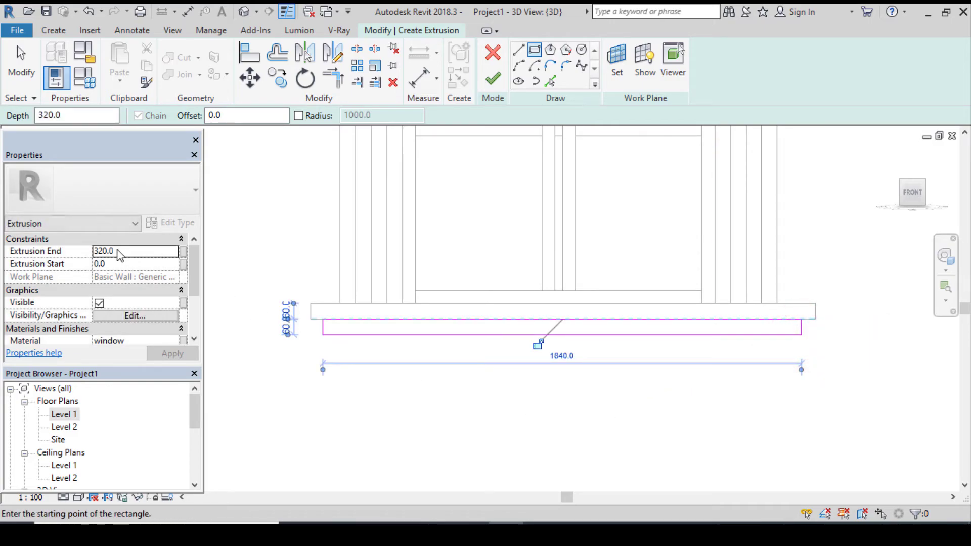
- Set the Extrusion End to 300, apply, and finish the second sill step
{"action": "left_click", "coordinate": [109, 254]}
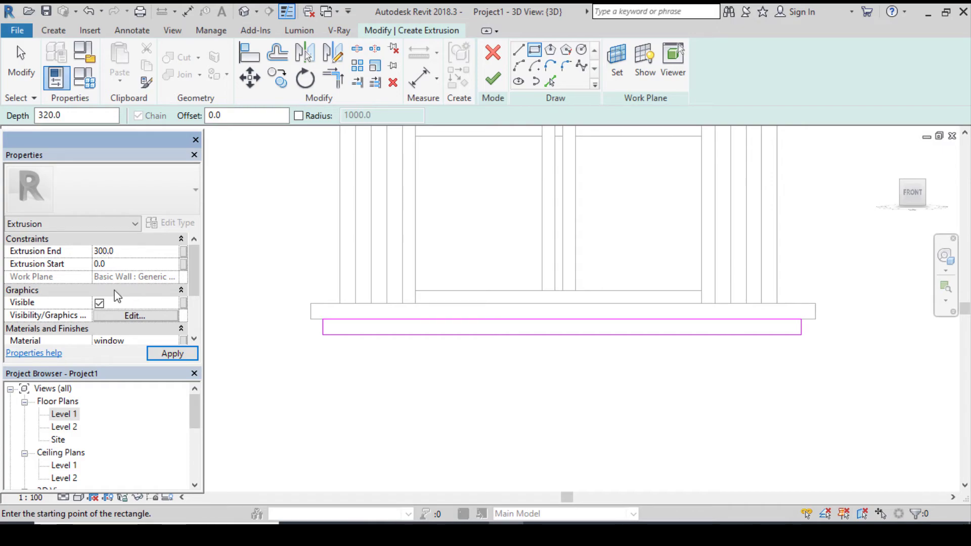
{"action": "left_click", "coordinate": [162, 353]}
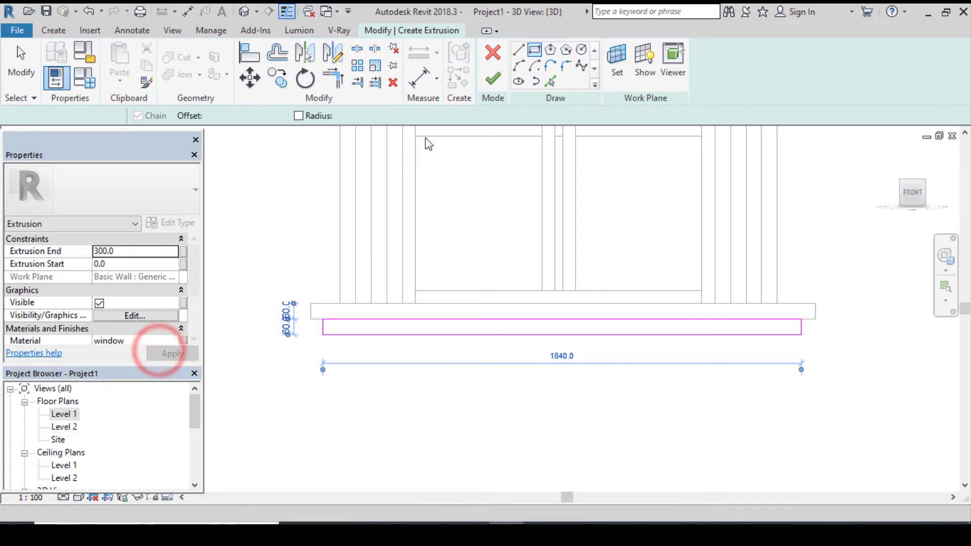
{"action": "left_click", "coordinate": [490, 81]}
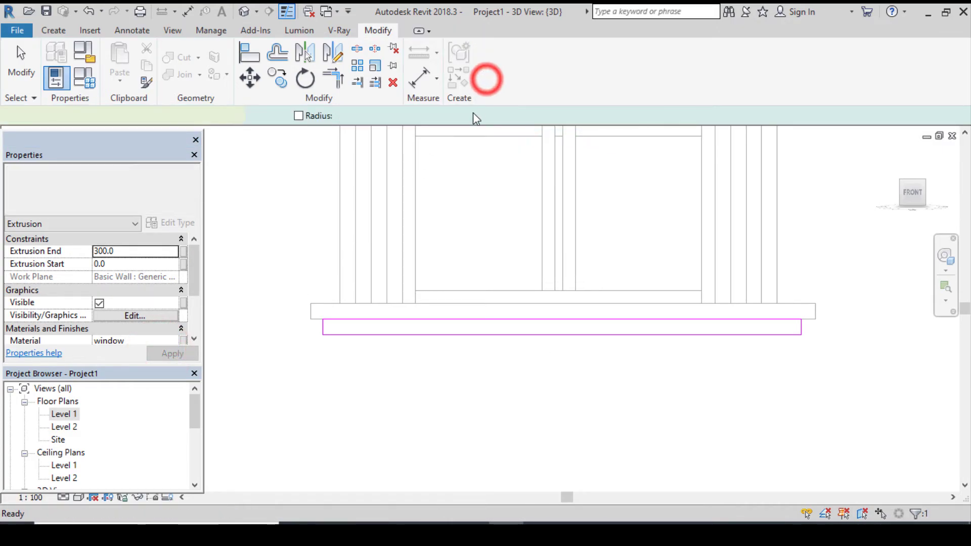
{"action": "scroll", "coordinate": [325, 370], "scroll_direction": "down", "scroll_amount": 2}
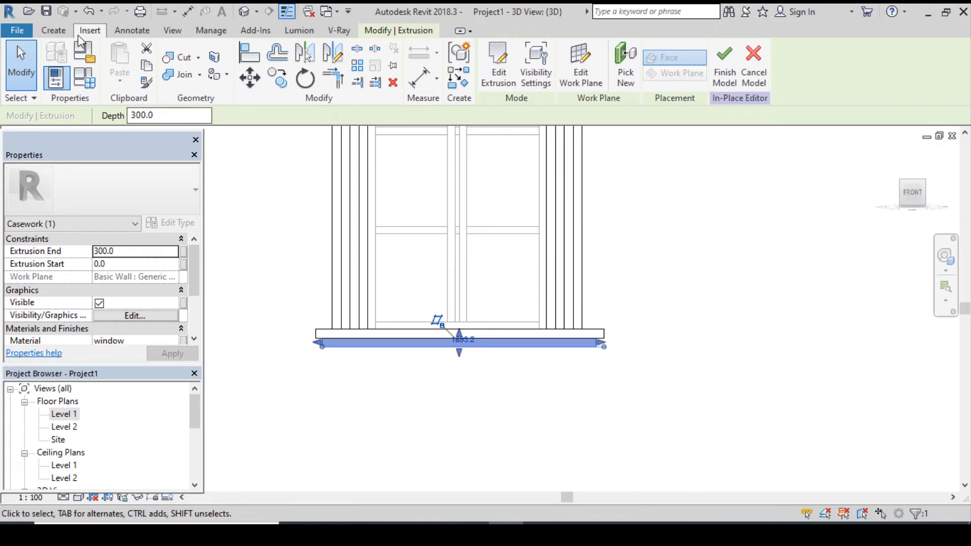
- Sketch a 1760 by 140 rectangle below the sill for a new extrusion
{"action": "left_click", "coordinate": [54, 31]}
{"action": "left_click", "coordinate": [126, 56]}
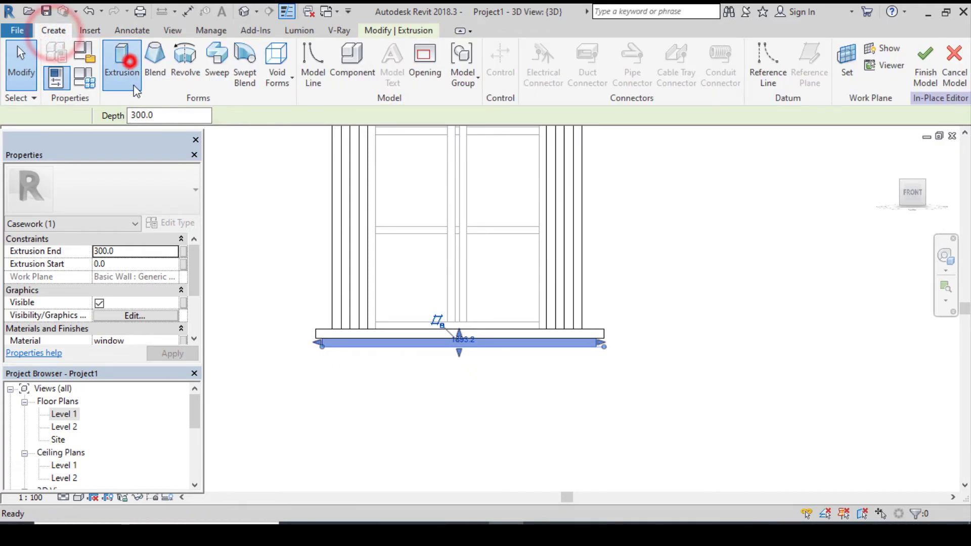
{"action": "scroll", "coordinate": [358, 335], "scroll_direction": "up", "scroll_amount": 2}
{"action": "left_click", "coordinate": [534, 49]}
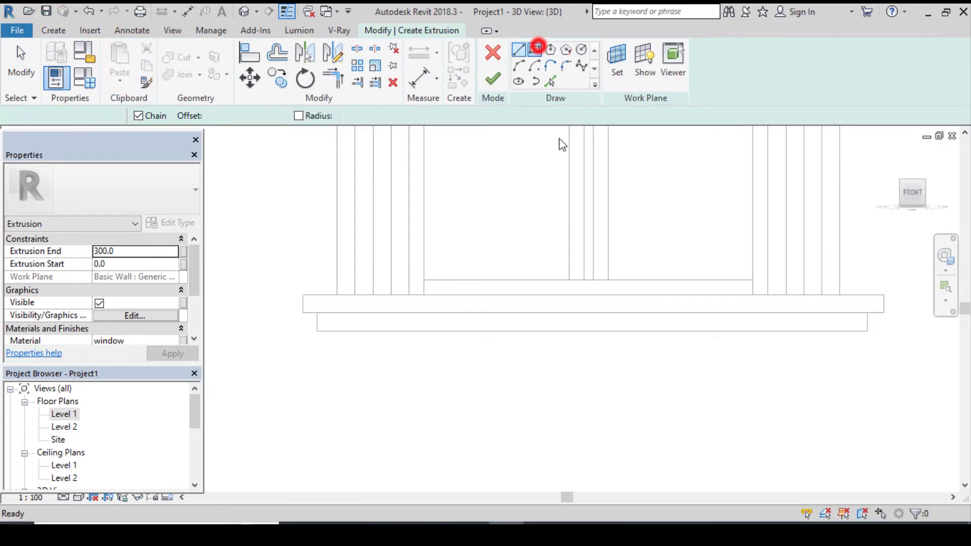
{"action": "left_click", "coordinate": [331, 334]}
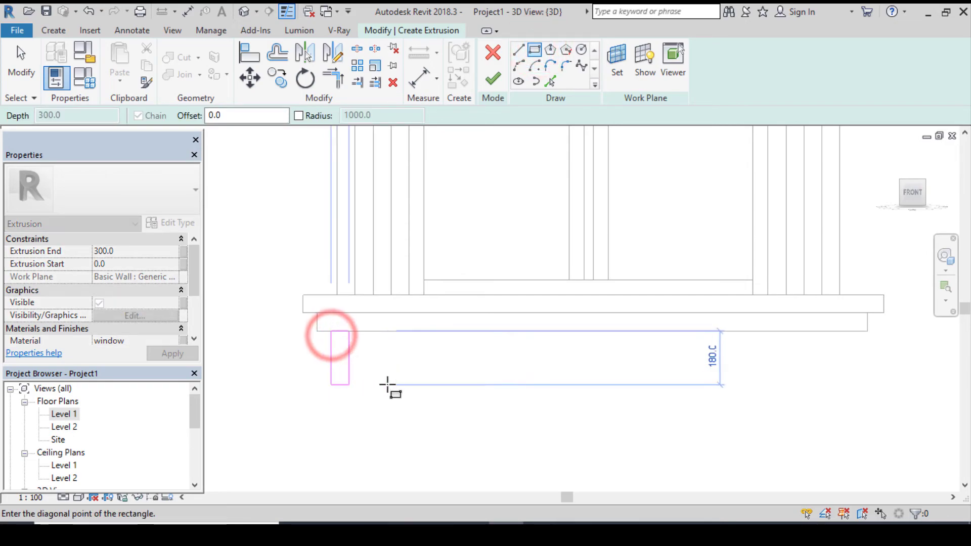
{"action": "scroll", "coordinate": [271, 379], "scroll_direction": "down", "scroll_amount": 1}
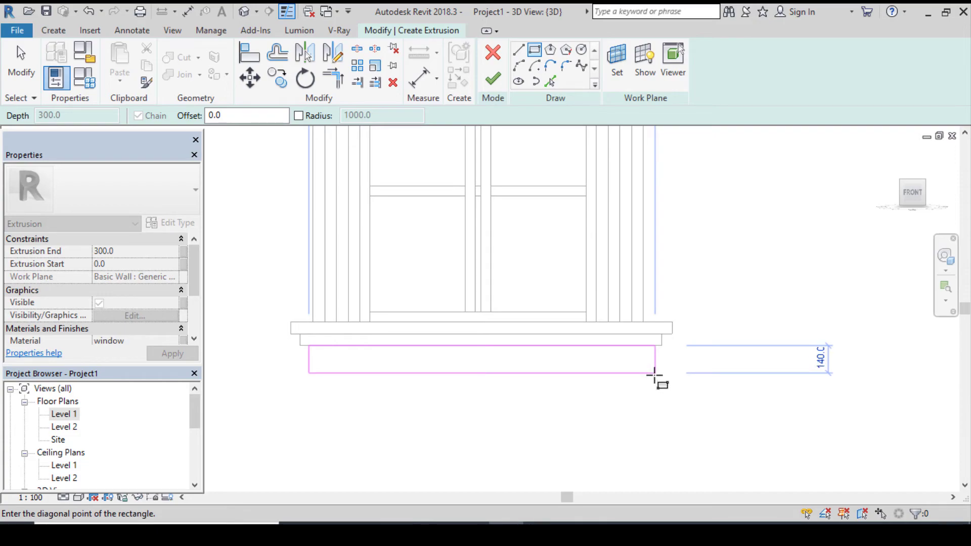
{"action": "left_click", "coordinate": [655, 375]}
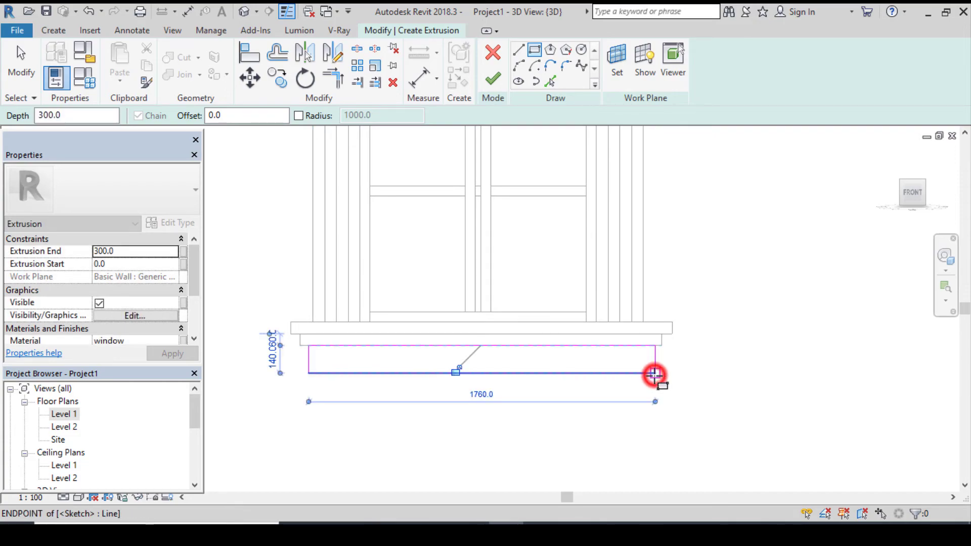
- Set the Extrusion End to 240 and finish the sill step extrusion
{"action": "left_click", "coordinate": [100, 253]}
{"action": "key", "text": "Delete"}
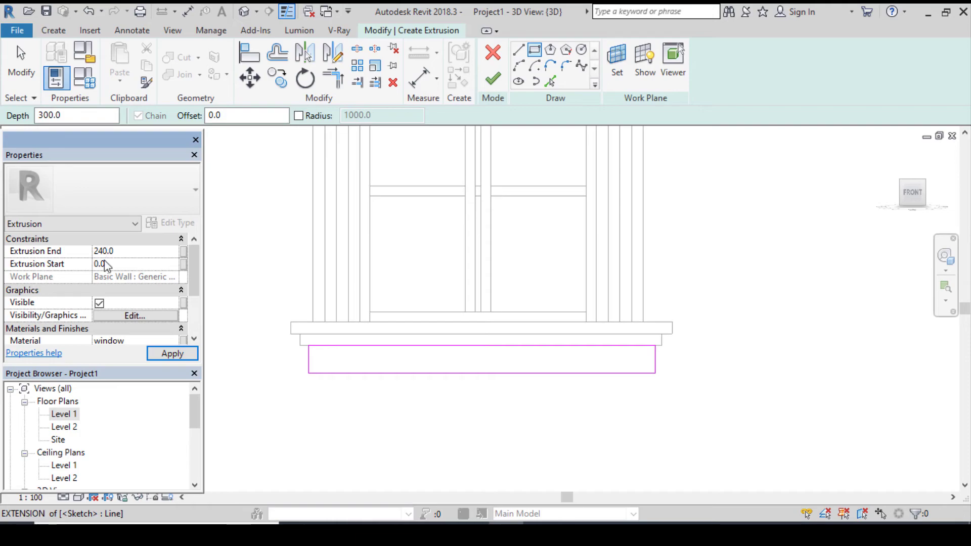
{"action": "left_click", "coordinate": [168, 353]}
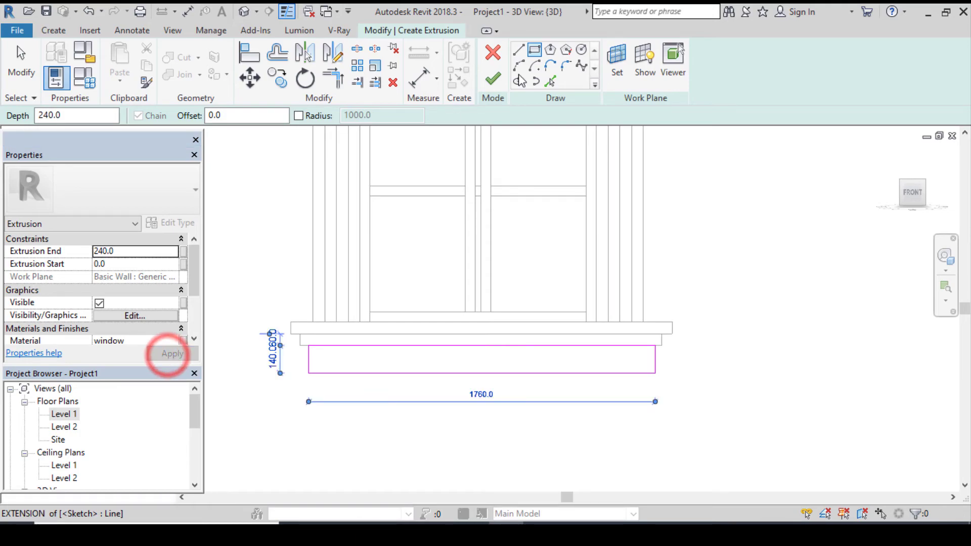
{"action": "left_click", "coordinate": [492, 79]}
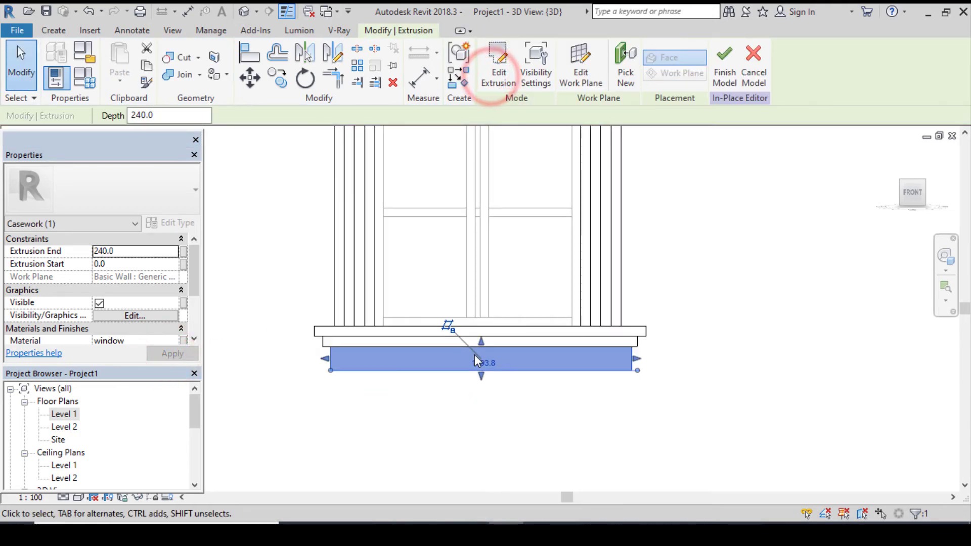
{"action": "scroll", "coordinate": [475, 354], "scroll_direction": "down", "scroll_amount": 4}
{"action": "left_click", "coordinate": [637, 283]}
- Orbit around the wall and finish the in-place window model
{"action": "scroll", "coordinate": [513, 369], "scroll_direction": "down", "scroll_amount": 3}
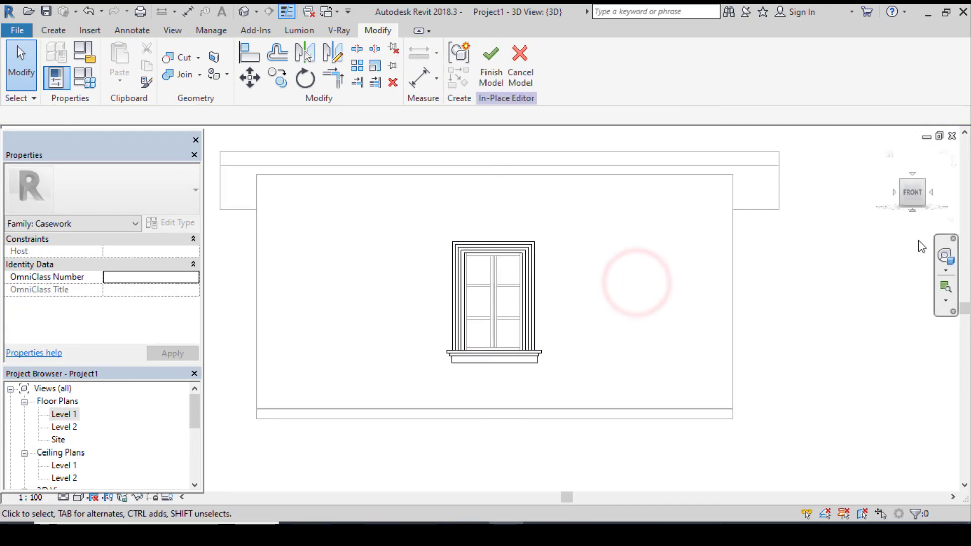
{"action": "left_click", "coordinate": [945, 256]}
{"action": "left_click_drag", "start_coordinate": [557, 316], "coordinate": [632, 323]}
{"action": "left_click", "coordinate": [674, 259]}
{"action": "left_click", "coordinate": [491, 61]}
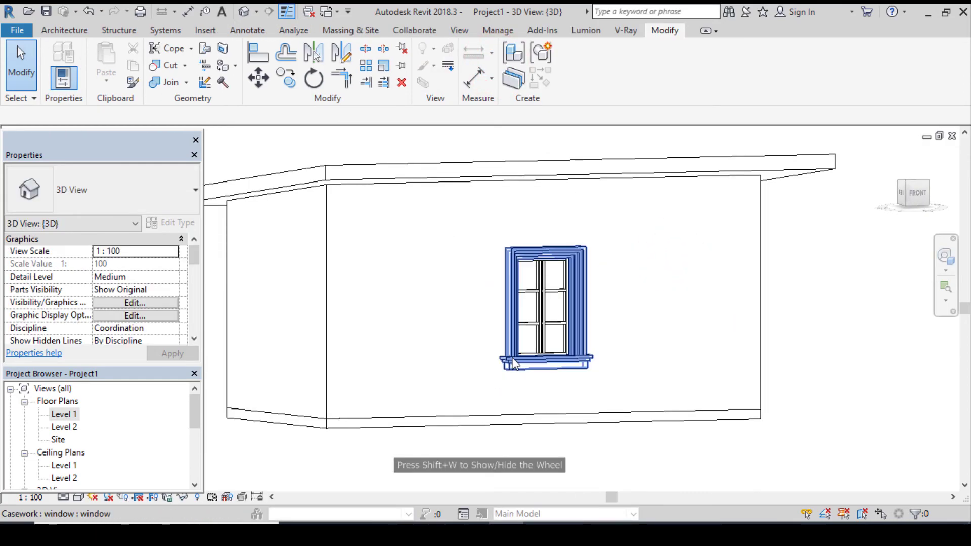
- Switch the 3D view to the Realistic visual style and zoom in on the window
{"action": "left_click", "coordinate": [77, 499]}
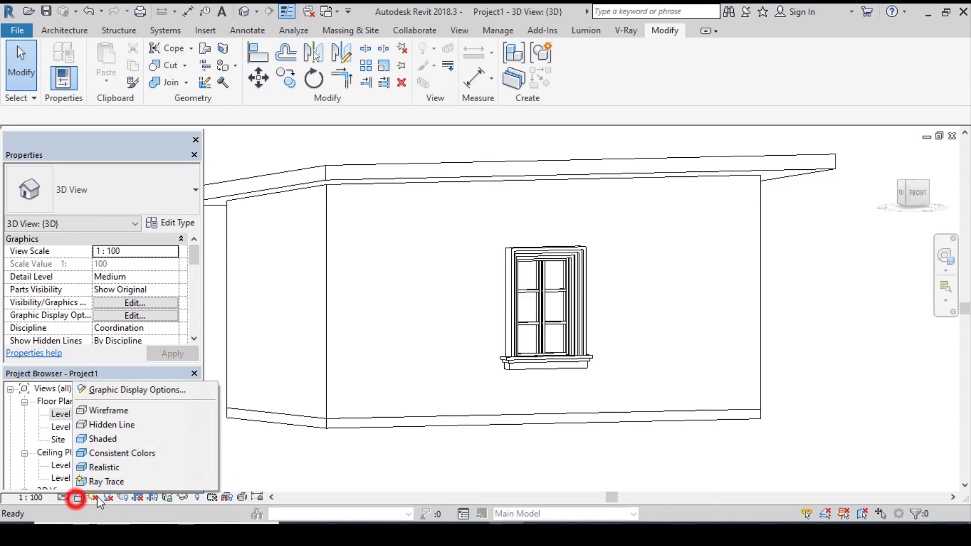
{"action": "left_click", "coordinate": [104, 467]}
{"action": "scroll", "coordinate": [532, 368], "scroll_direction": "up", "scroll_amount": 2}
{"action": "scroll", "coordinate": [532, 368], "scroll_direction": "up", "scroll_amount": 1}
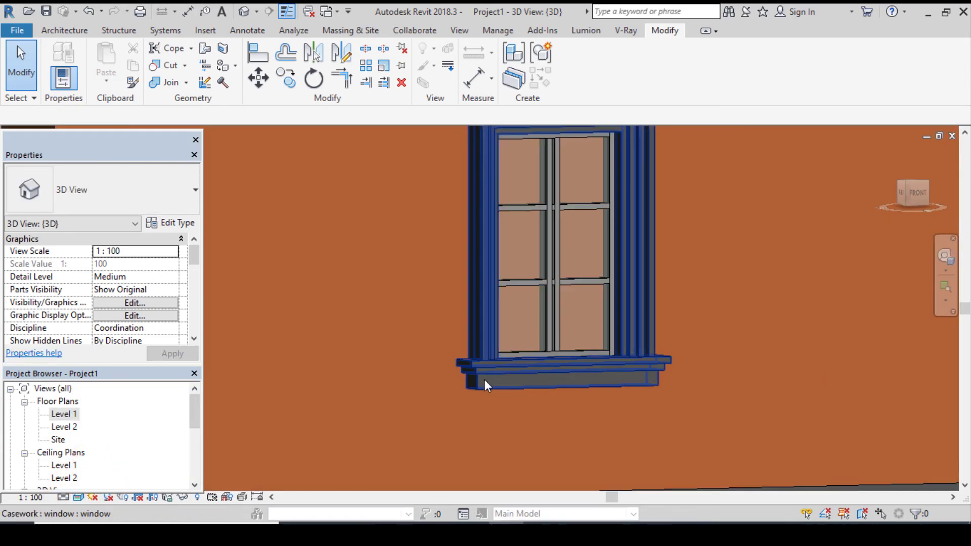
{"action": "scroll", "coordinate": [487, 381], "scroll_direction": "up", "scroll_amount": 3}
{"action": "scroll", "coordinate": [481, 392], "scroll_direction": "down", "scroll_amount": 6}
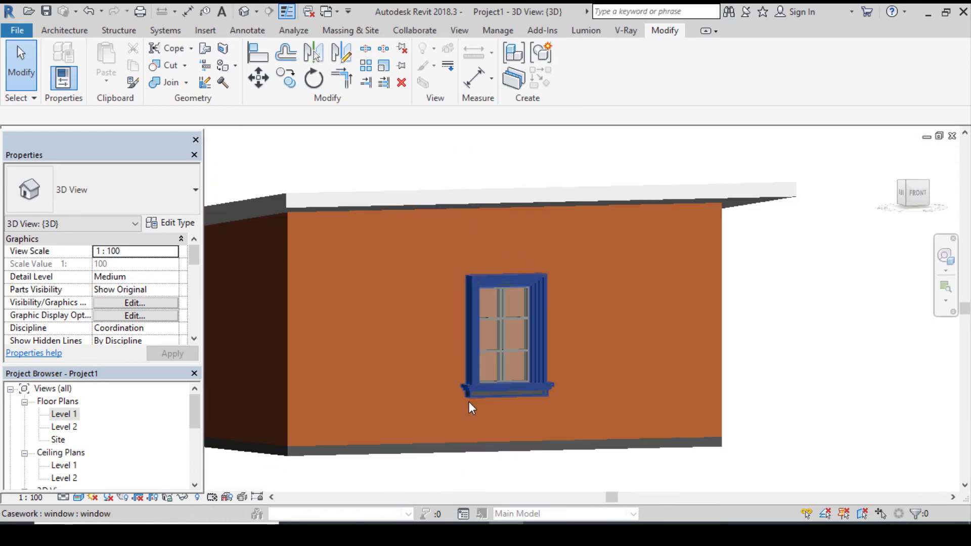
{"action": "scroll", "coordinate": [468, 402], "scroll_direction": "up", "scroll_amount": 3}
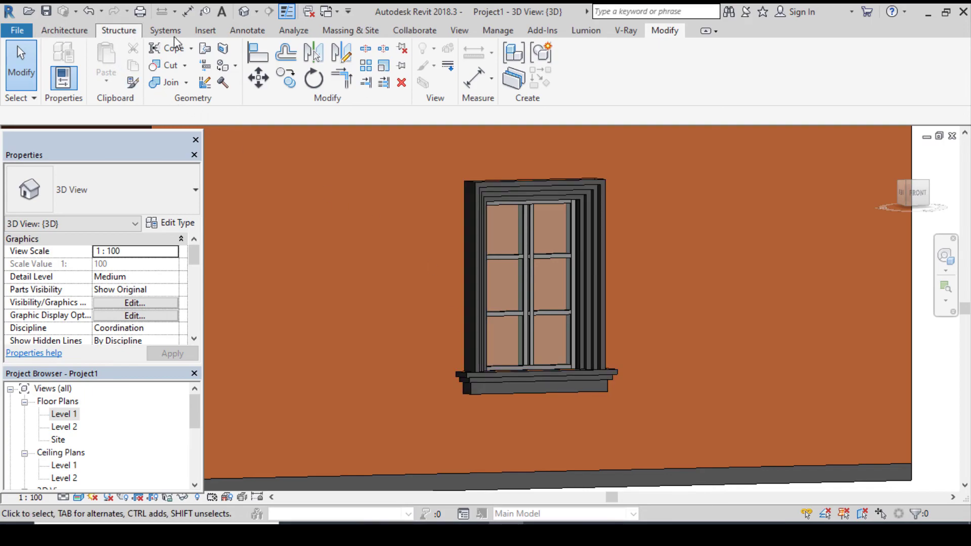
{"action": "left_click", "coordinate": [493, 29]}
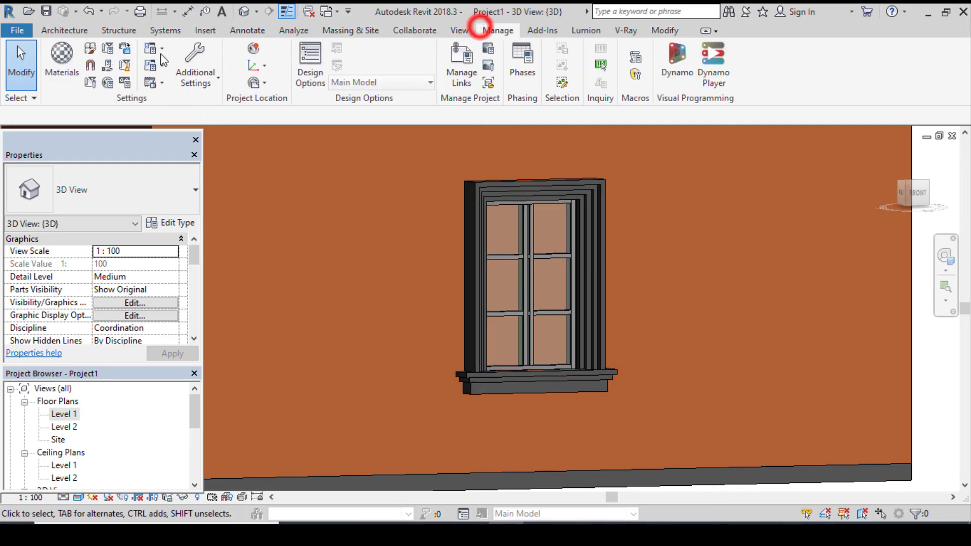
- Select the 'window' material and begin replacing its appearance asset
{"action": "left_click", "coordinate": [54, 72]}
{"action": "left_click", "coordinate": [133, 432]}
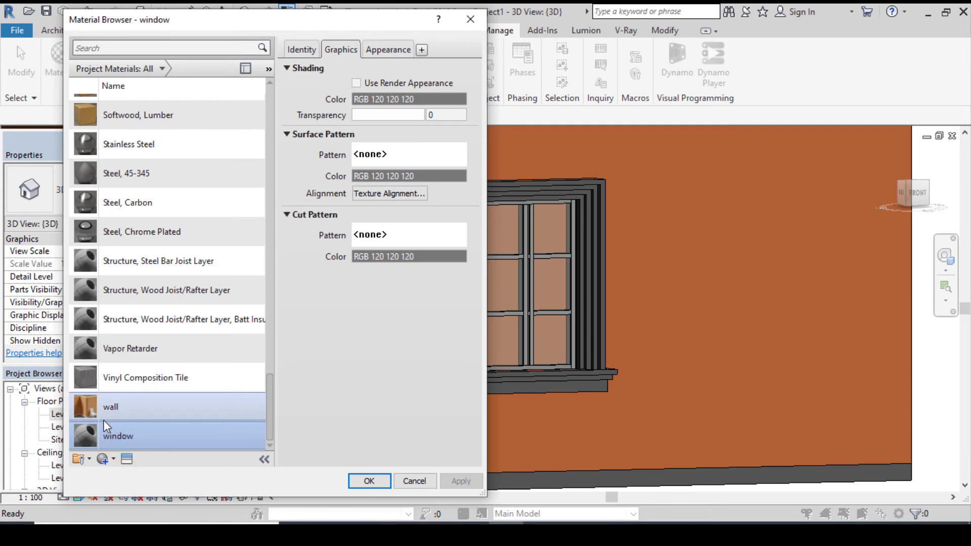
{"action": "left_click", "coordinate": [398, 53]}
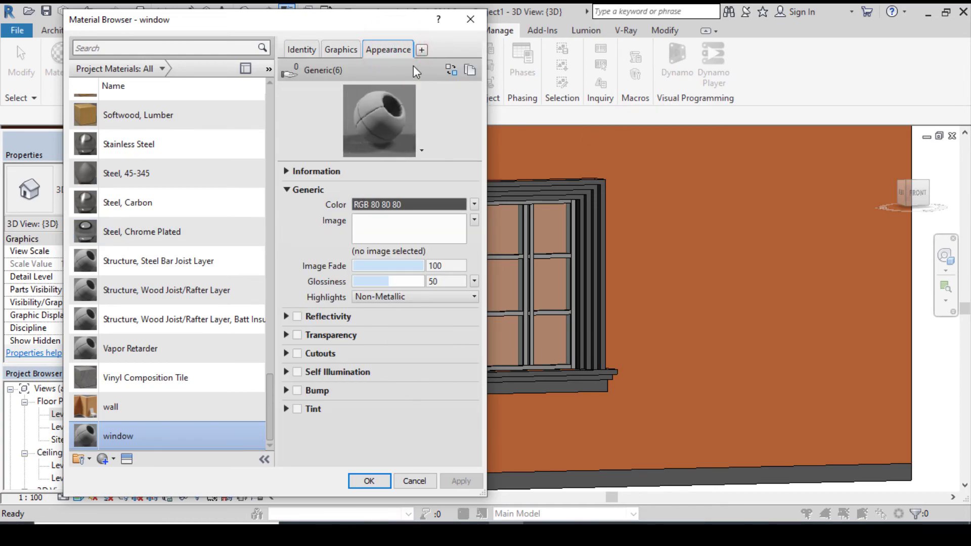
{"action": "left_click", "coordinate": [449, 71]}
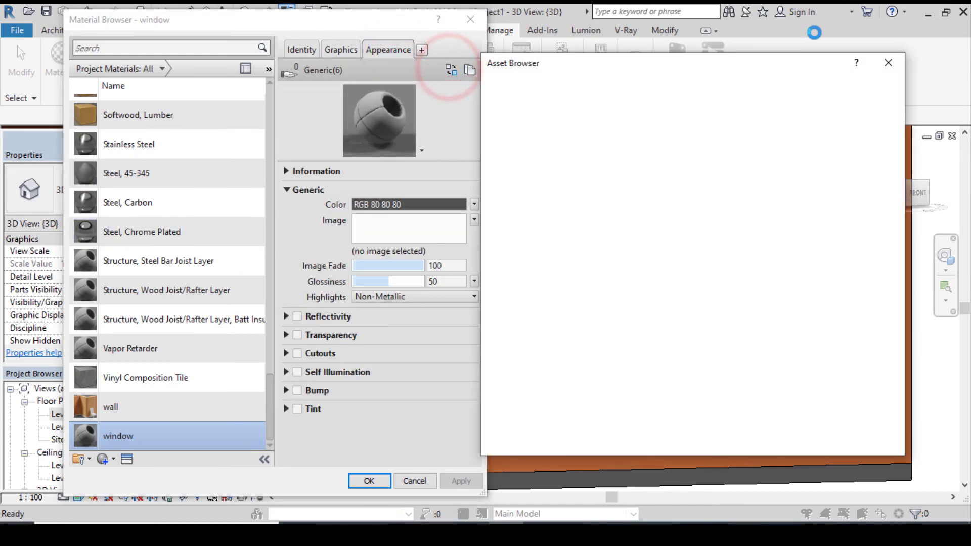
- Assign the matte White wall-paint appearance to the window material and apply it
{"action": "left_click", "coordinate": [754, 87]}
{"action": "type", "text": "white"}
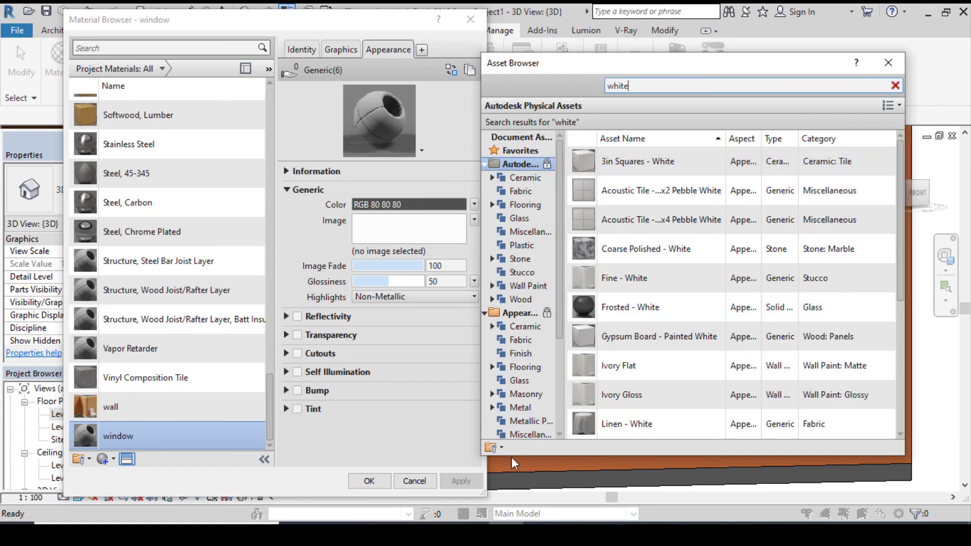
{"action": "scroll", "coordinate": [526, 413], "scroll_direction": "down", "scroll_amount": 3}
{"action": "left_click", "coordinate": [527, 408]}
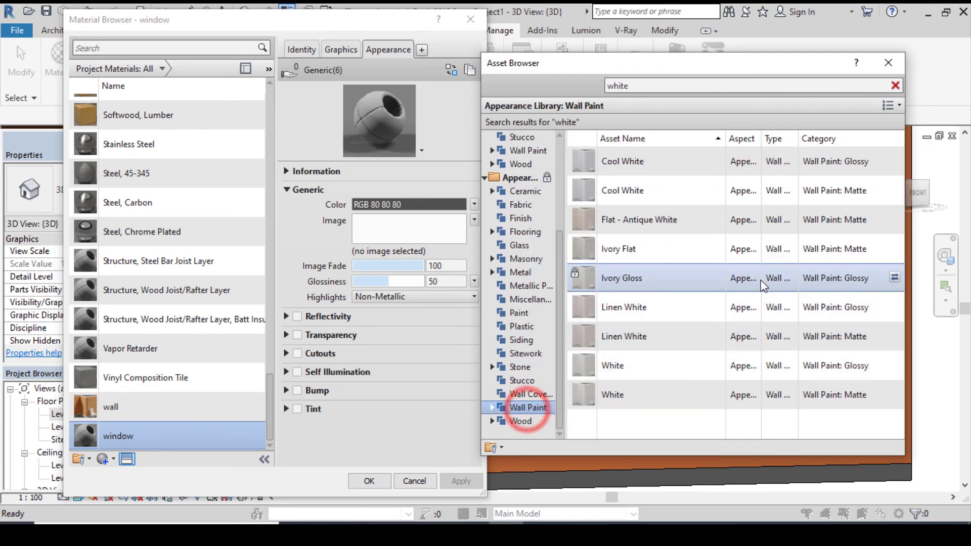
{"action": "left_click", "coordinate": [895, 394]}
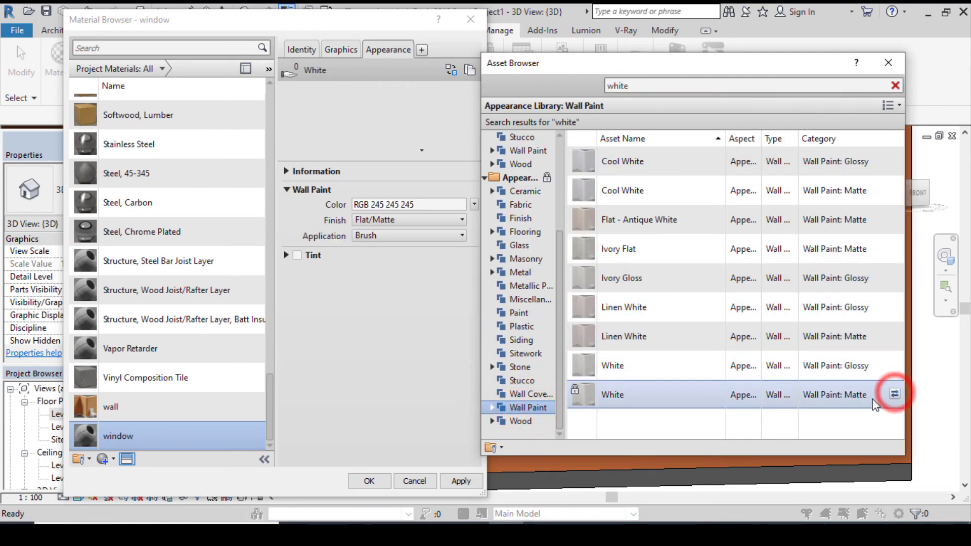
{"action": "left_click", "coordinate": [889, 64]}
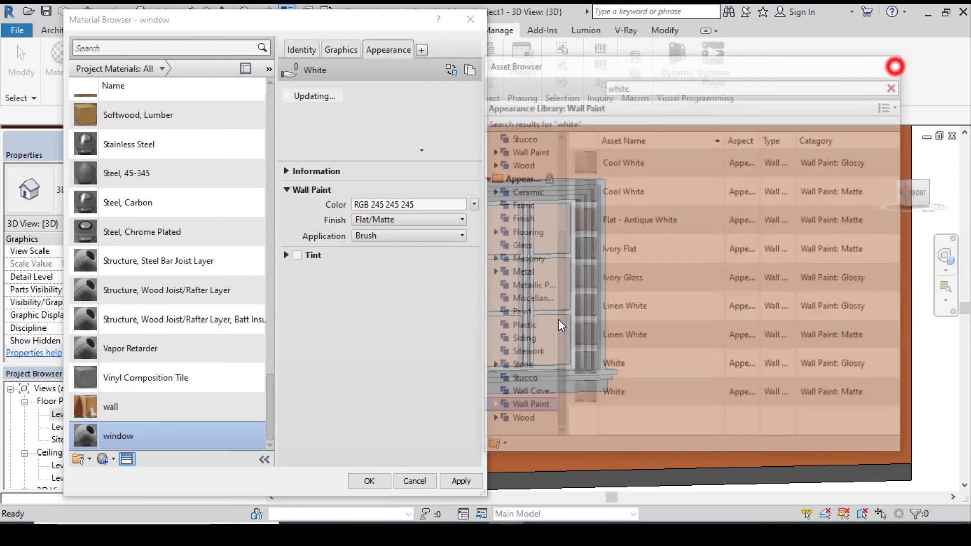
{"action": "left_click", "coordinate": [454, 485]}
{"action": "left_click", "coordinate": [372, 481]}
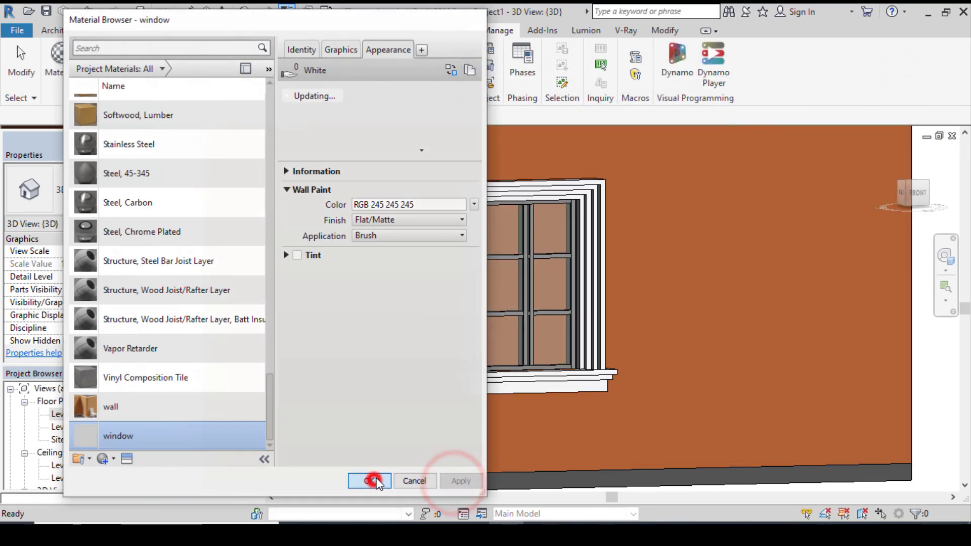
{"action": "scroll", "coordinate": [657, 354], "scroll_direction": "down", "scroll_amount": 1}
{"action": "left_click", "coordinate": [944, 258]}
{"action": "left_click_drag", "start_coordinate": [635, 281], "coordinate": [604, 278]}
{"action": "mouse_move", "coordinate": [490, 300]}
{"action": "left_mouse_down"}
{"action": "mouse_move", "coordinate": [594, 323]}
{"action": "mouse_move", "coordinate": [303, 333]}
{"action": "left_mouse_up"}
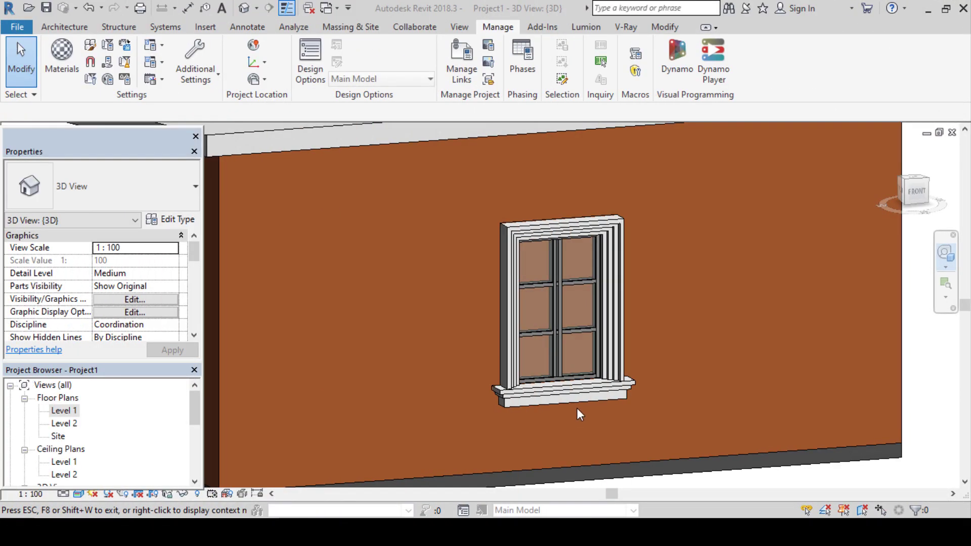
{"action": "scroll", "coordinate": [575, 407], "scroll_direction": "up", "scroll_amount": 1}
{"action": "scroll", "coordinate": [574, 406], "scroll_direction": "up", "scroll_amount": 3}
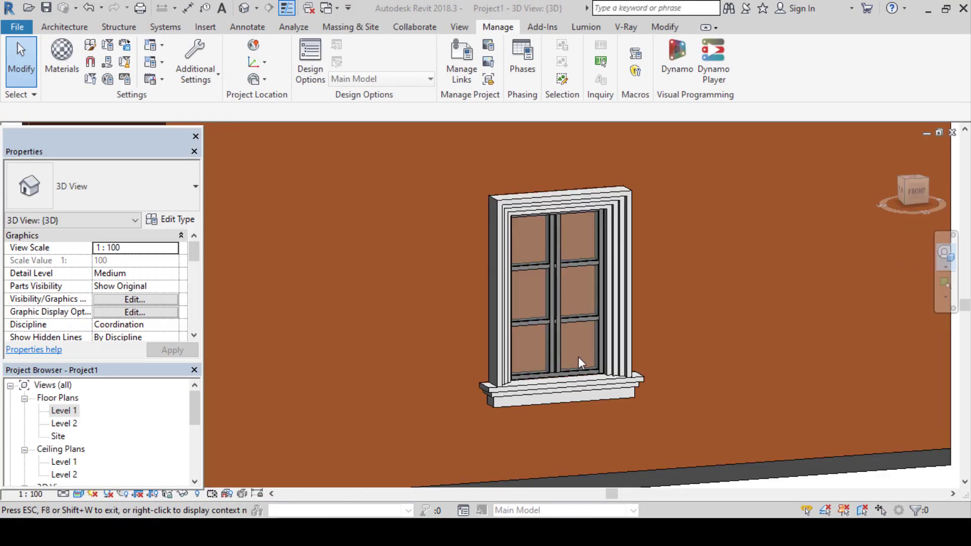